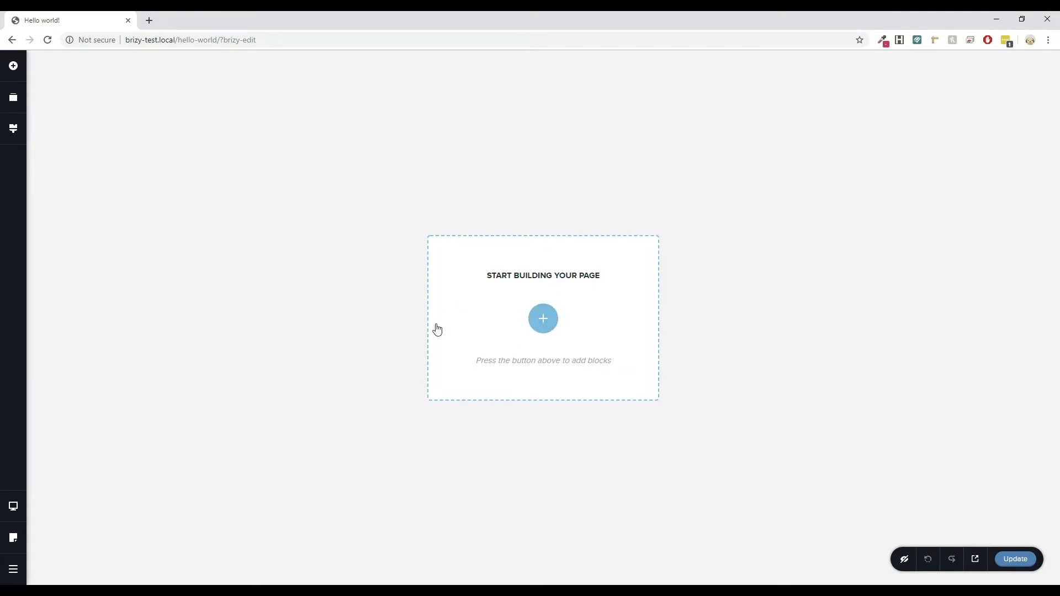
Open the block library for the empty page and switch between the two block kits, finishing on Kit #1.
click(544, 326)
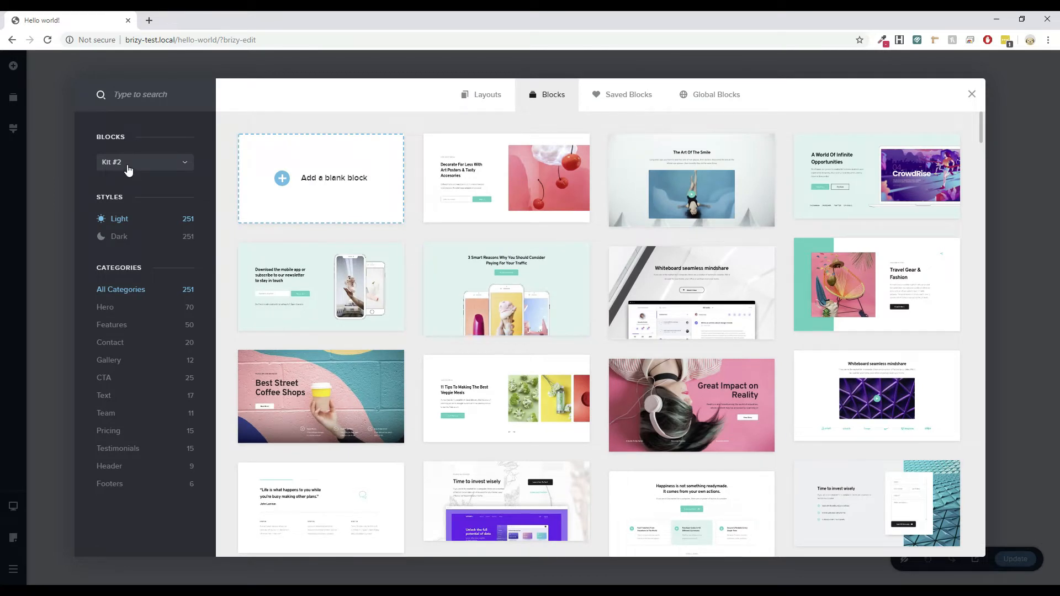
click(127, 165)
click(122, 182)
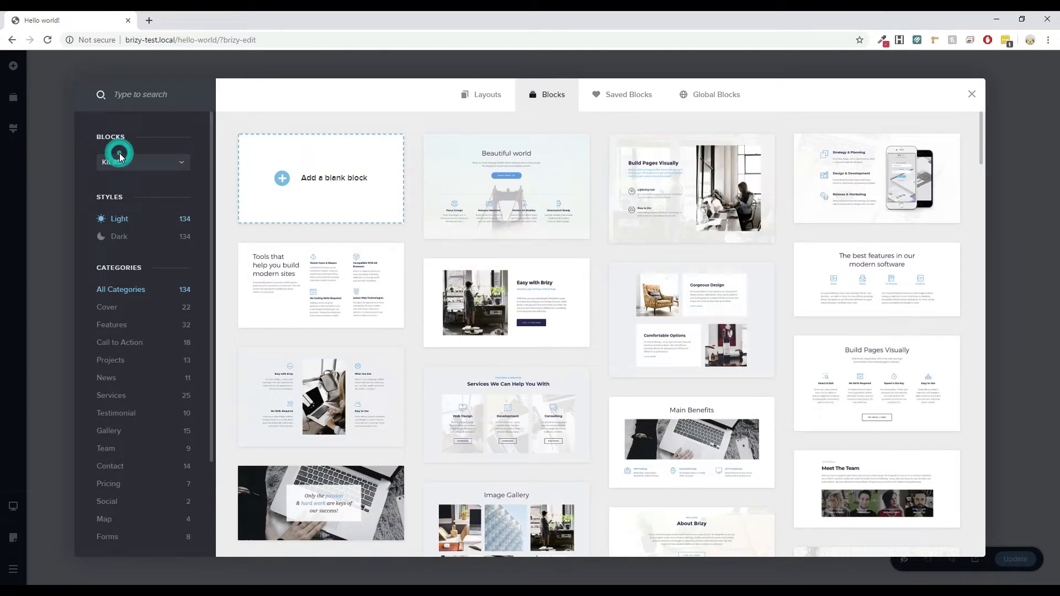
click(180, 161)
click(122, 197)
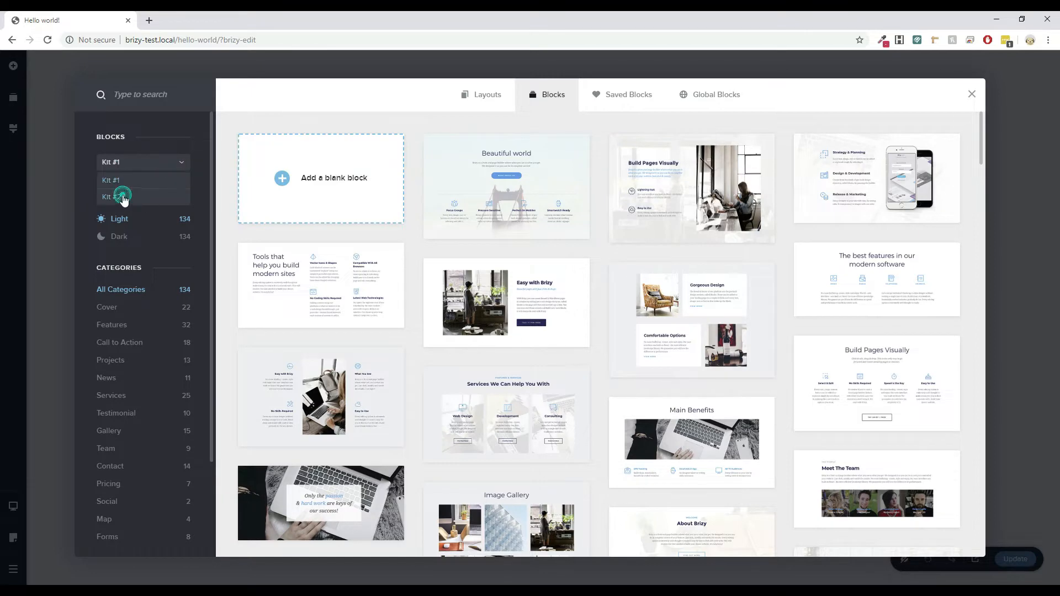
click(152, 163)
click(128, 182)
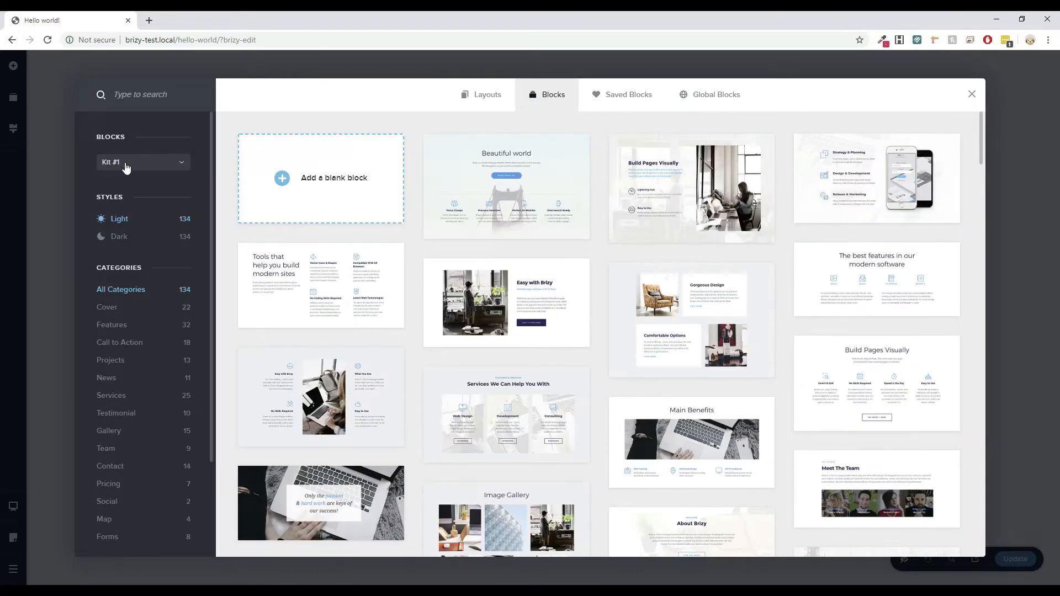
Look through the light-style block designs of Kit #1 across all categories.
scroll(570, 303, down, 2)
scroll(570, 303, down, 10)
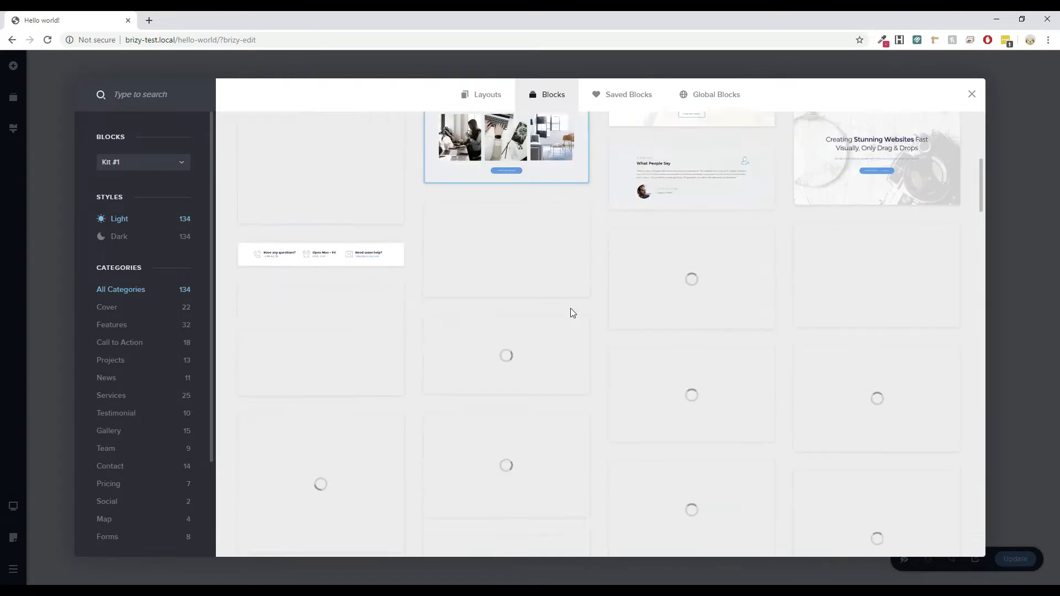
scroll(562, 318, up, 3)
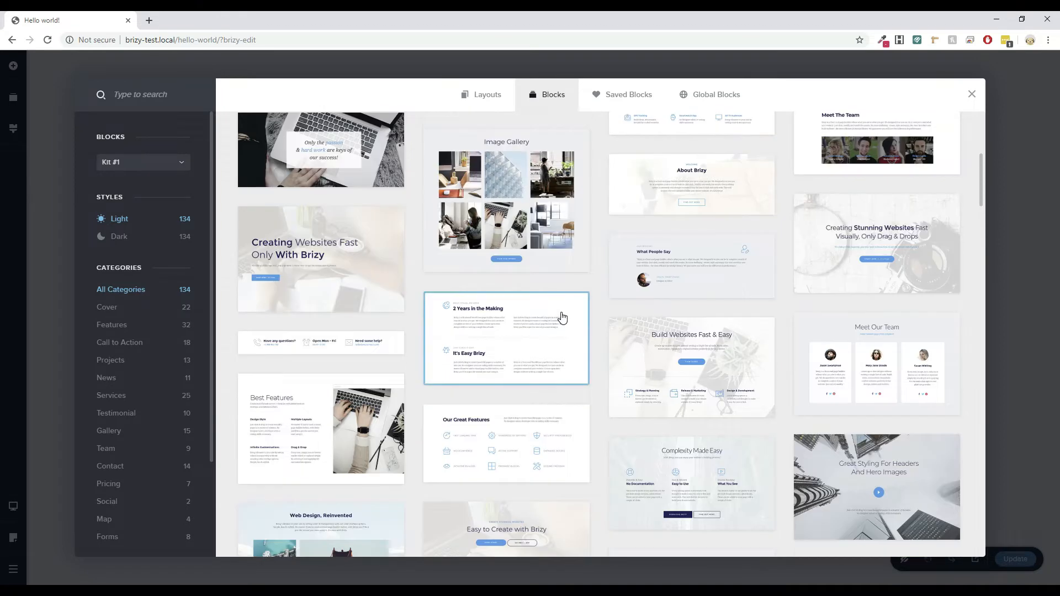
scroll(562, 317, down, 9)
scroll(562, 315, down, 5)
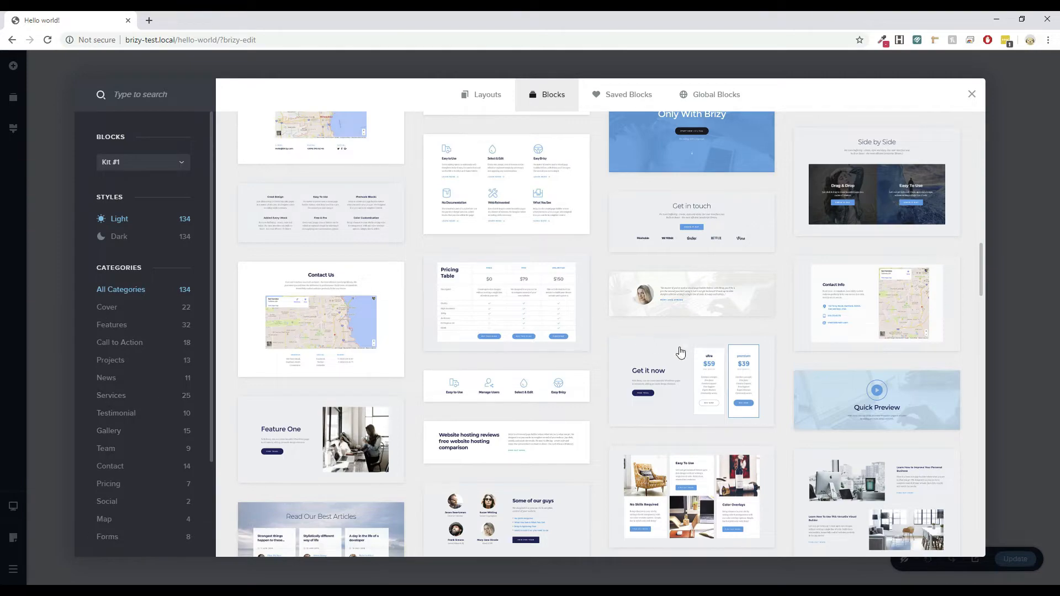
scroll(682, 353, down, 10)
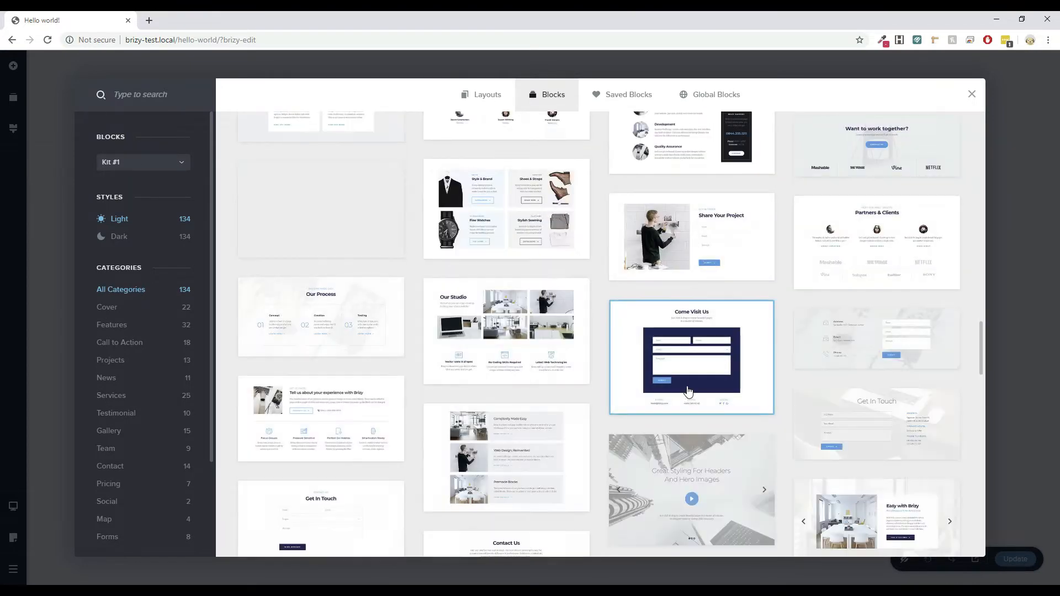
scroll(690, 389, up, 7)
scroll(686, 385, up, 8)
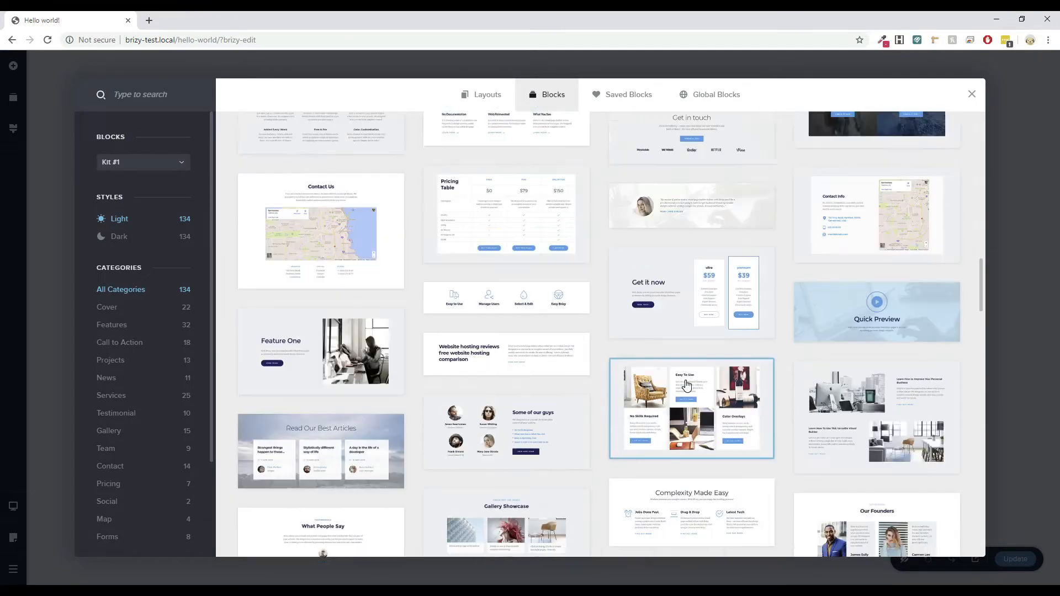
scroll(686, 385, up, 12)
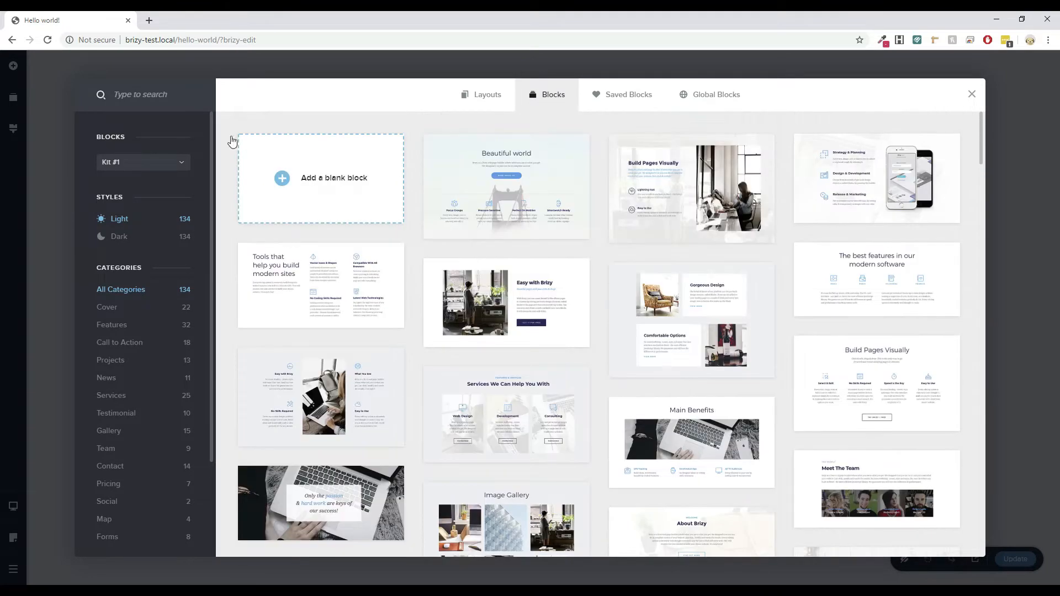
Switch the block library to Kit #2 and add the purple "60% of viewers are now on mobile" block to the page.
click(144, 163)
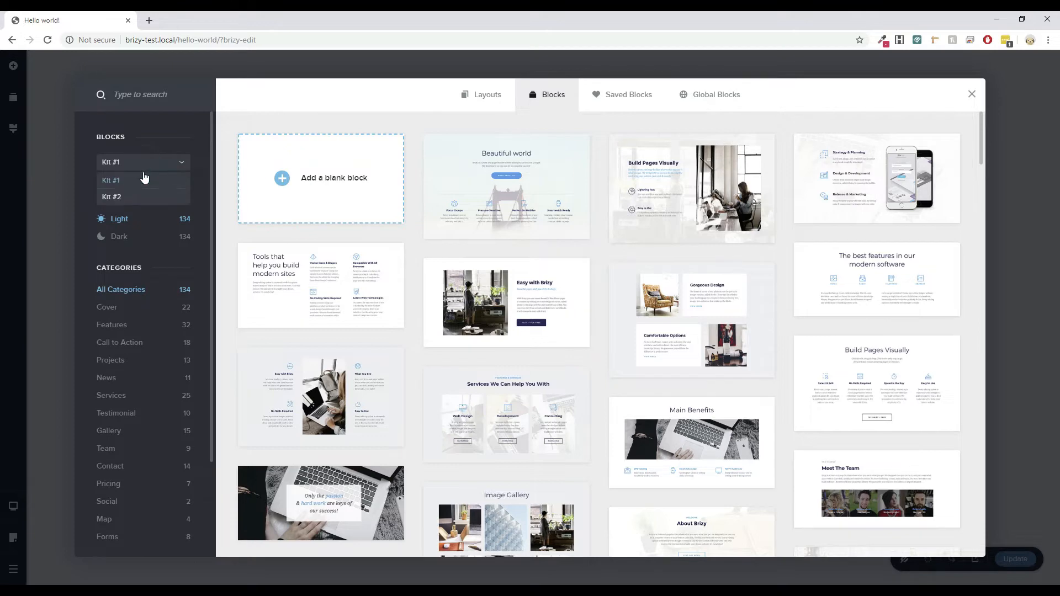
click(133, 197)
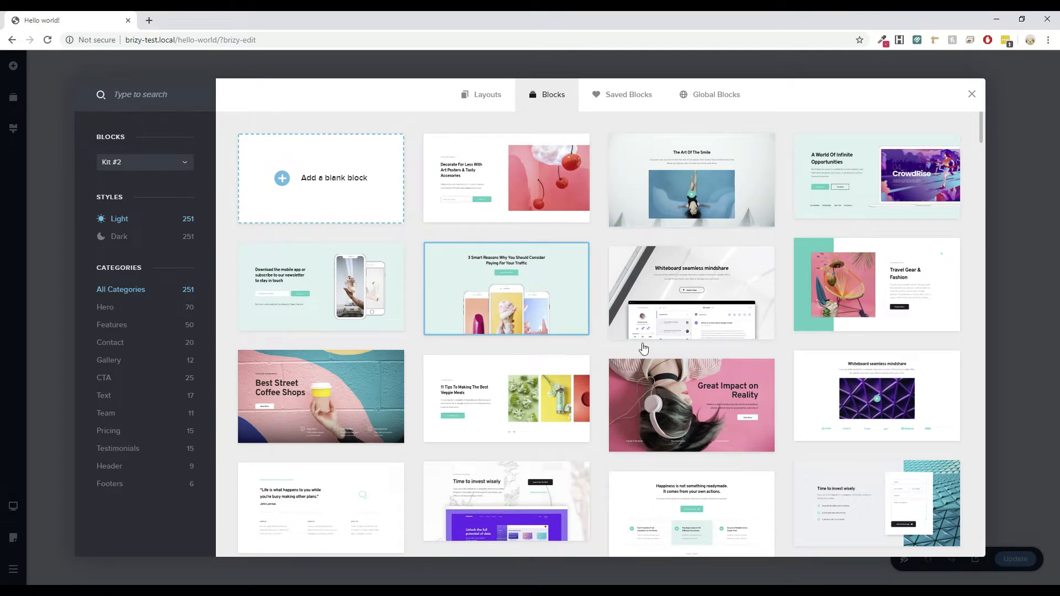
scroll(640, 348, down, 2)
scroll(562, 359, down, 2)
scroll(562, 359, down, 2)
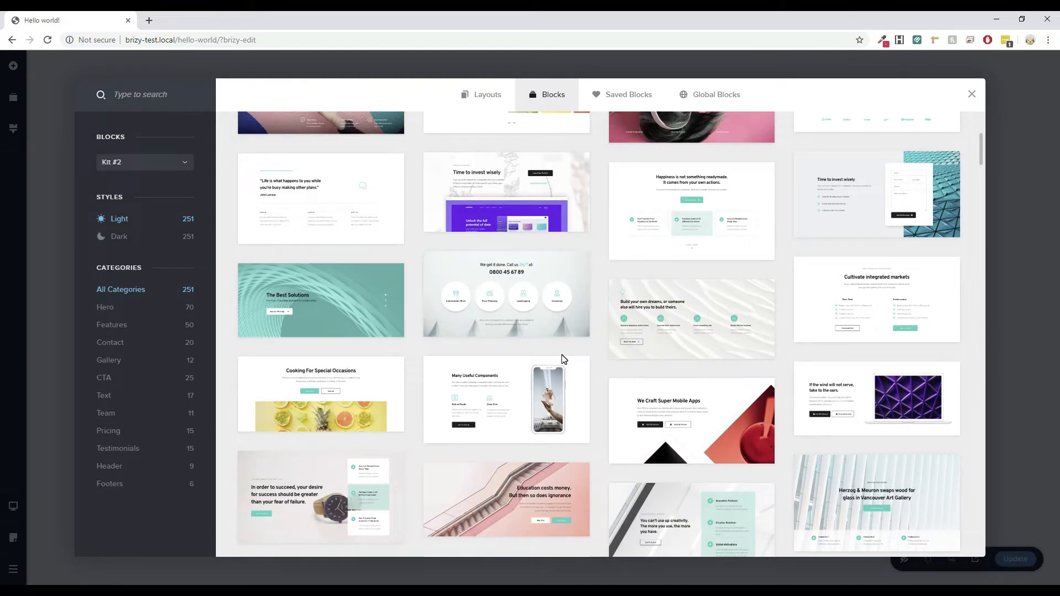
scroll(562, 359, down, 2)
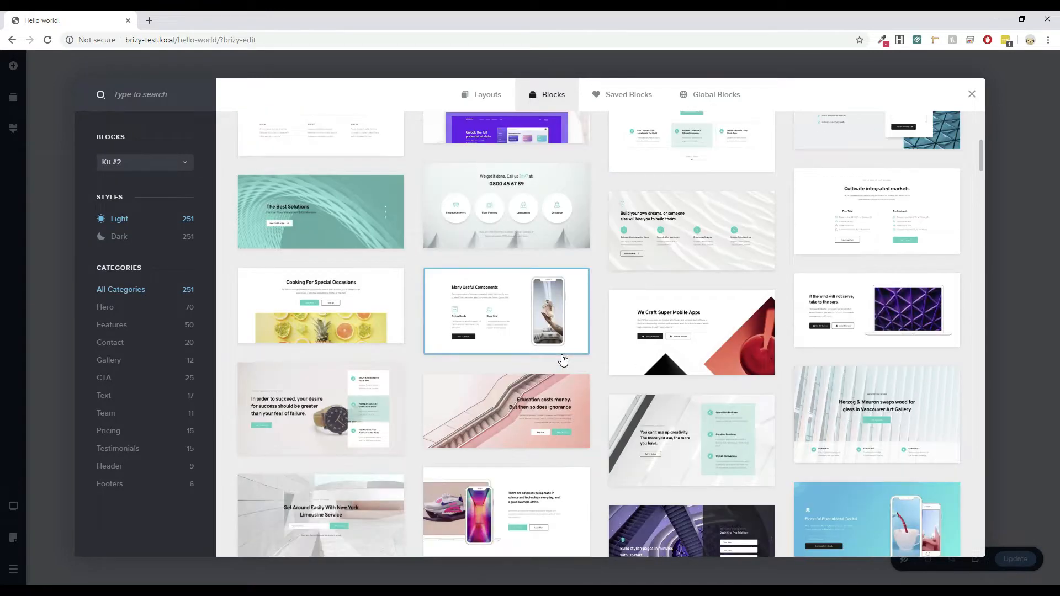
scroll(562, 359, down, 2)
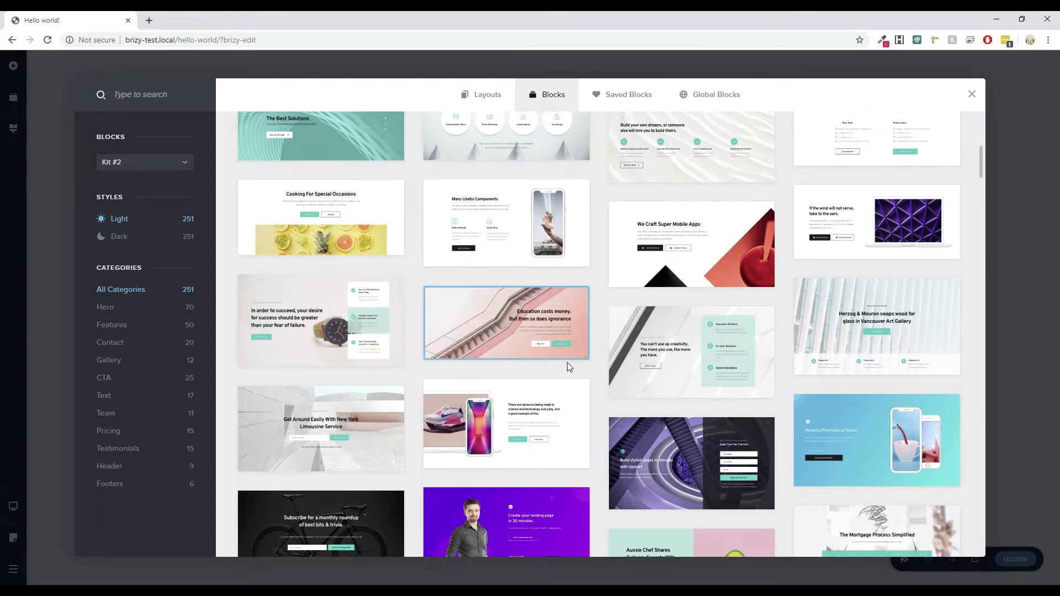
scroll(574, 386, down, 3)
scroll(619, 369, down, 1)
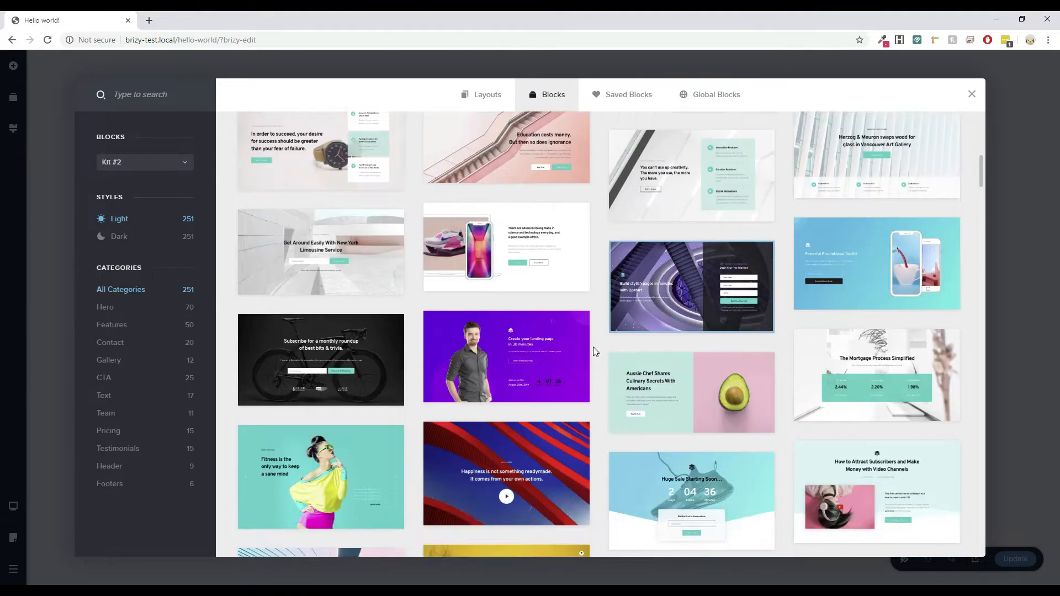
scroll(589, 344, down, 1)
scroll(585, 342, down, 3)
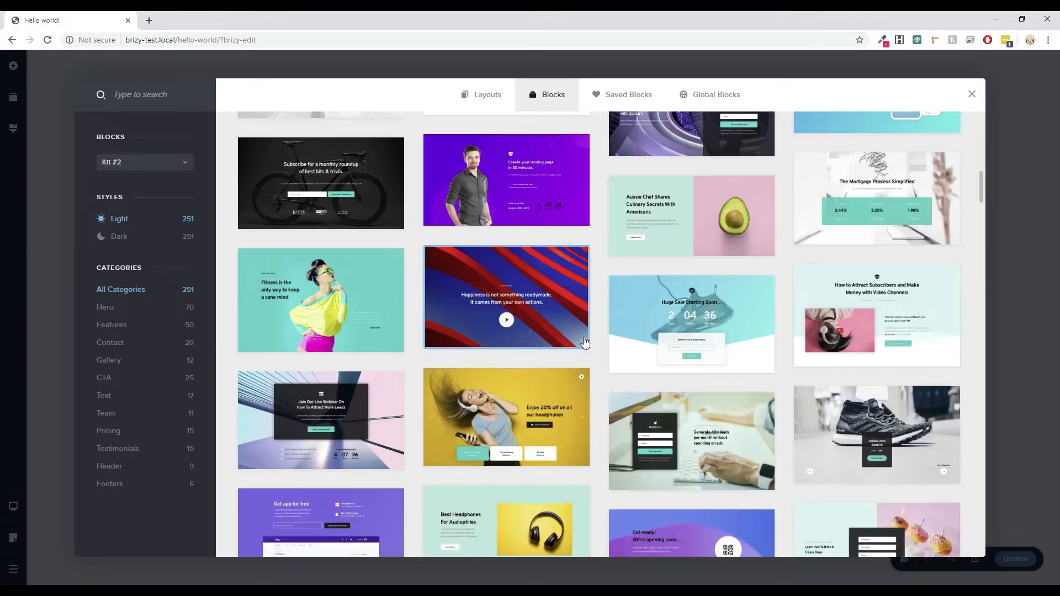
scroll(584, 343, down, 2)
scroll(584, 343, down, 2)
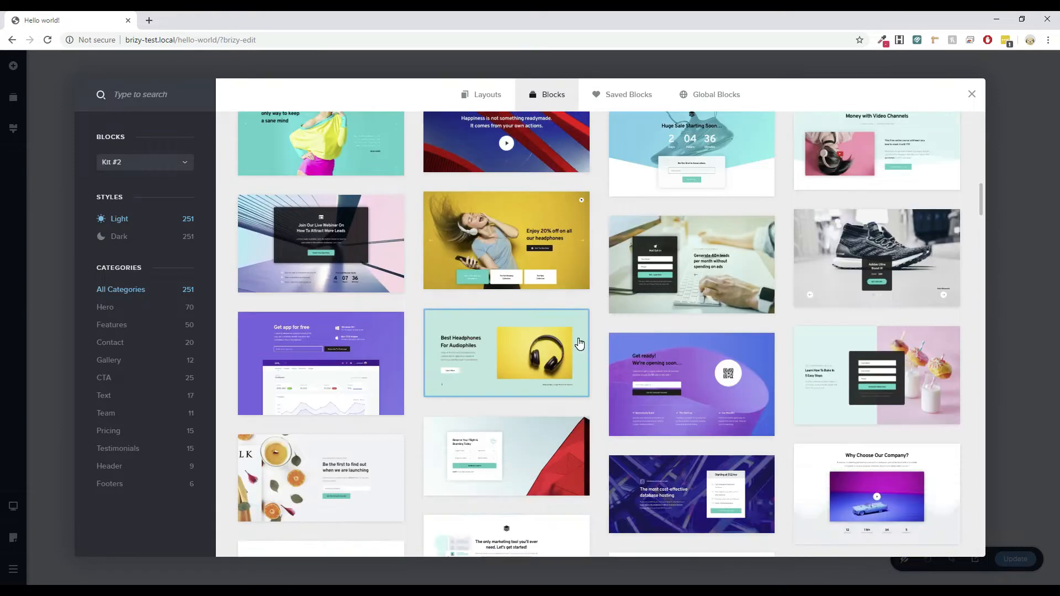
scroll(574, 346, down, 2)
scroll(543, 355, down, 2)
scroll(541, 350, down, 2)
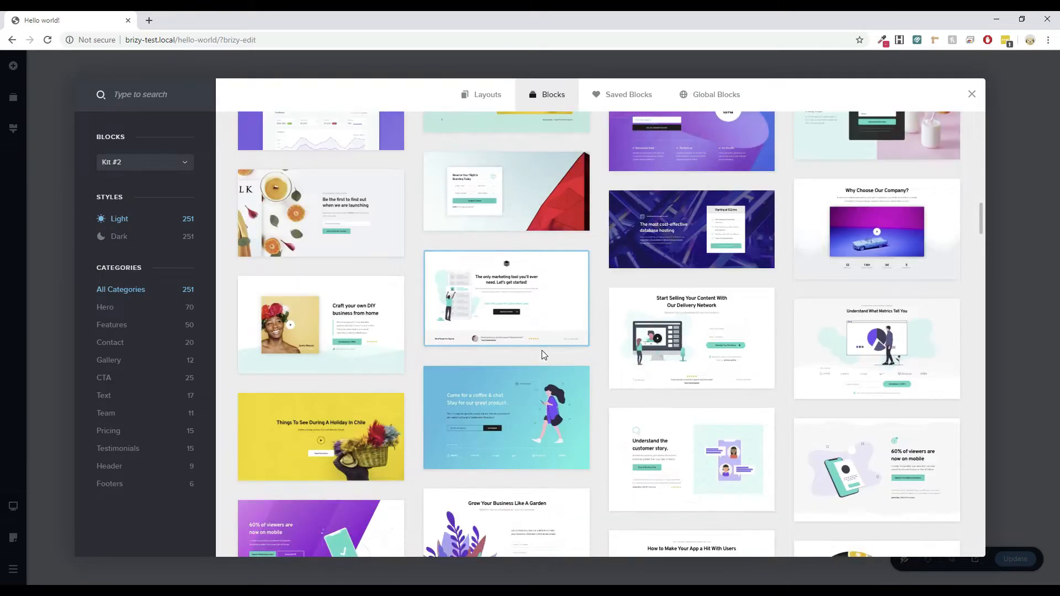
scroll(542, 356, down, 1)
scroll(541, 355, down, 1)
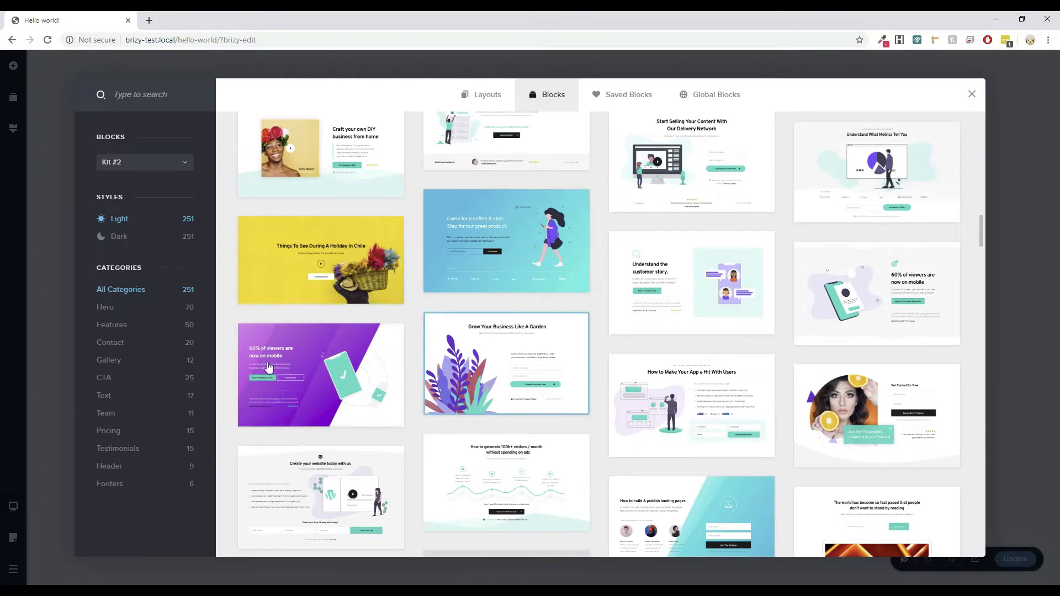
click(290, 344)
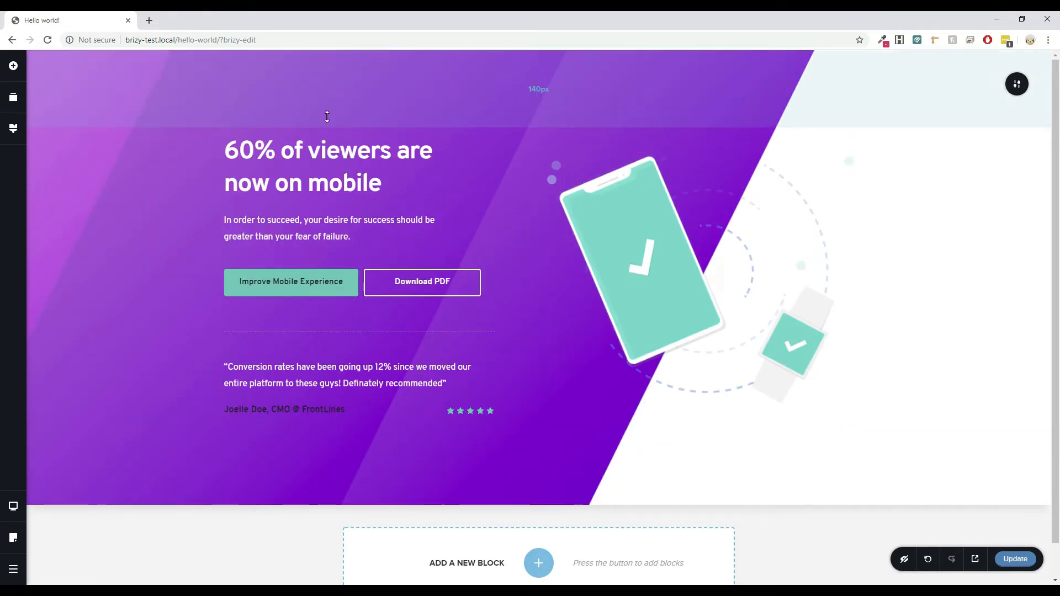
Inspect the image options of the phone and watch illustration, leaving them as they are.
click(654, 263)
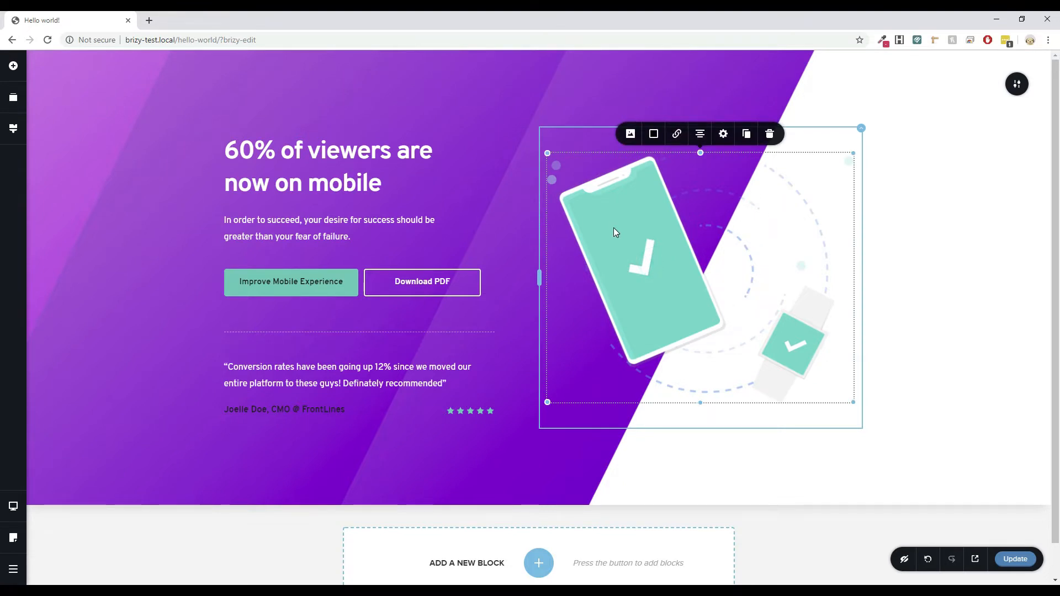
click(631, 134)
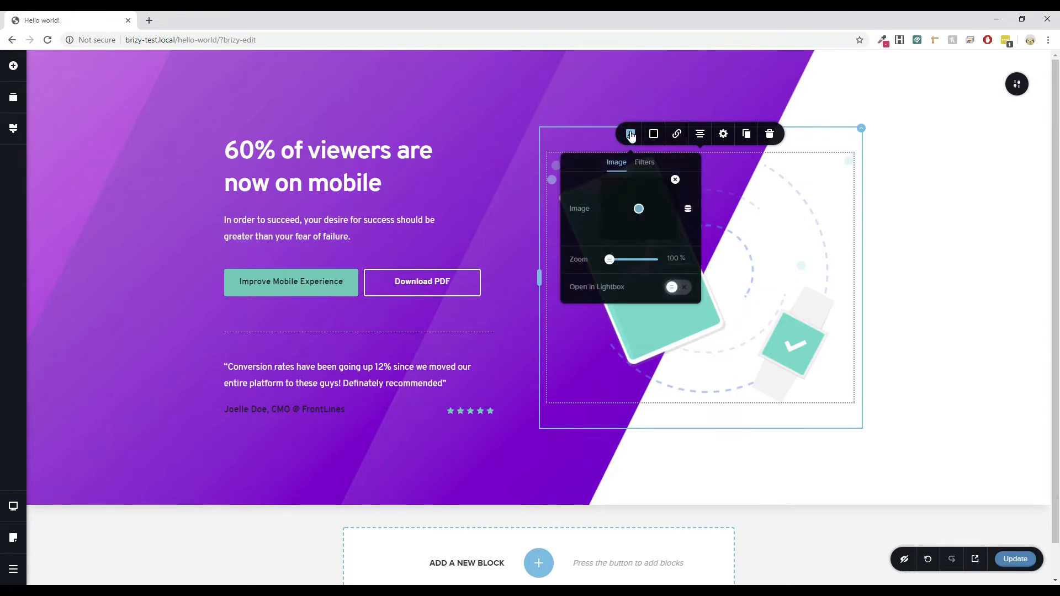
click(122, 294)
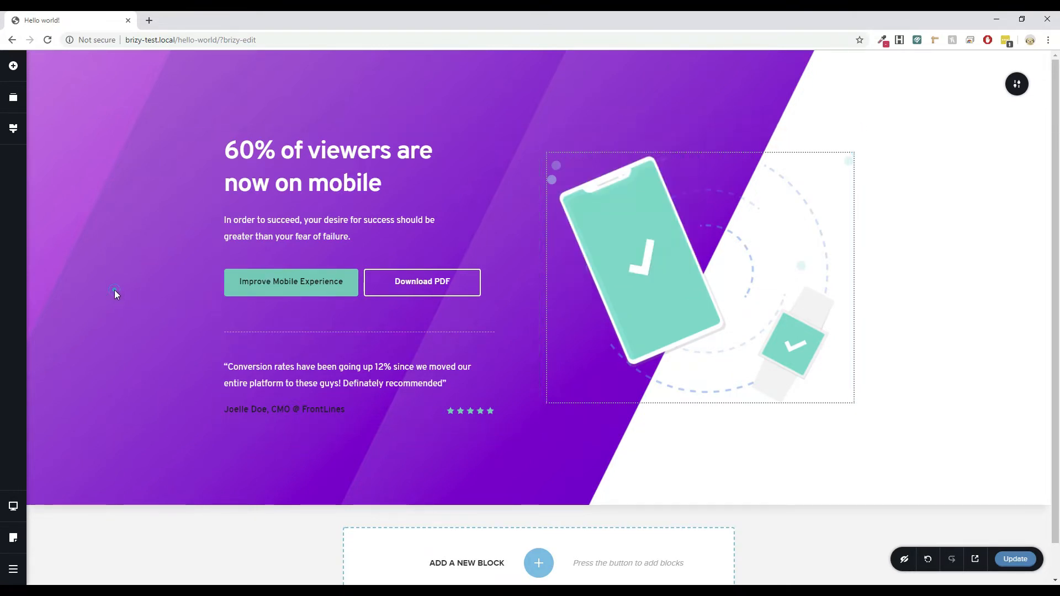
click(94, 113)
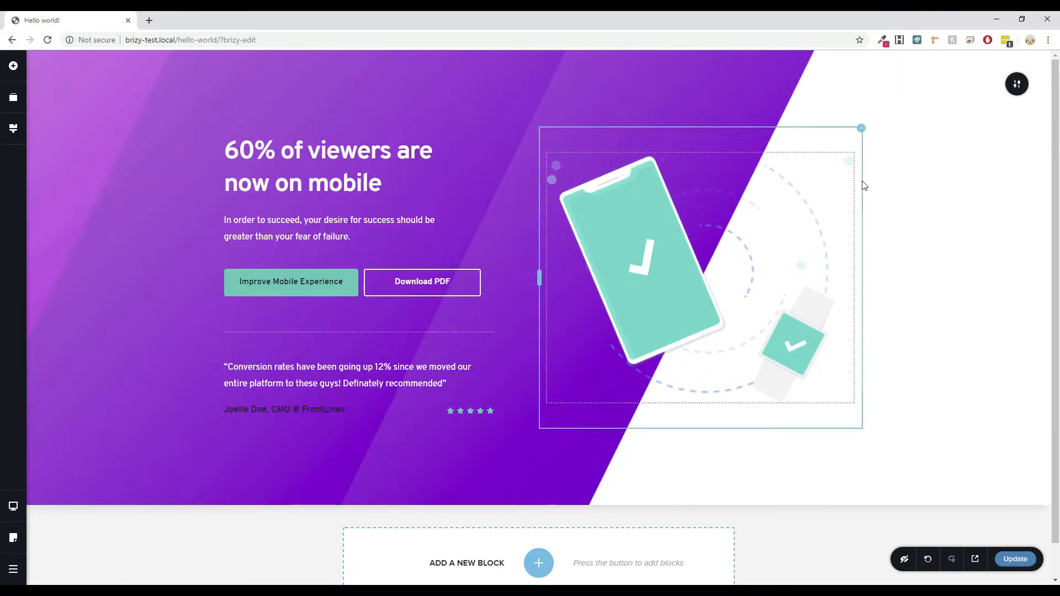
Review the block's width and height options and its additional styling and advanced settings.
click(1018, 95)
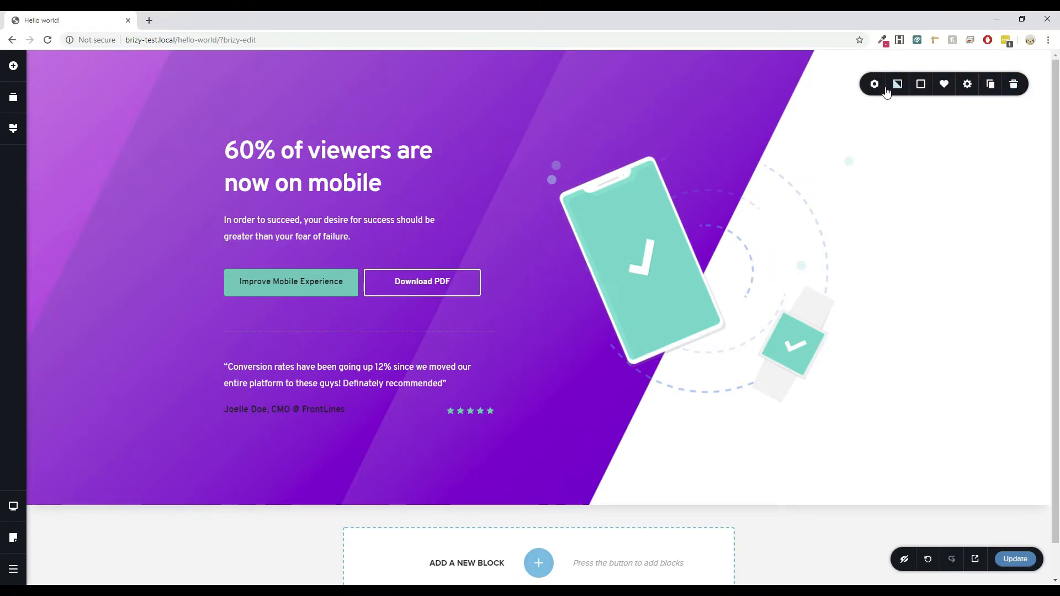
click(970, 94)
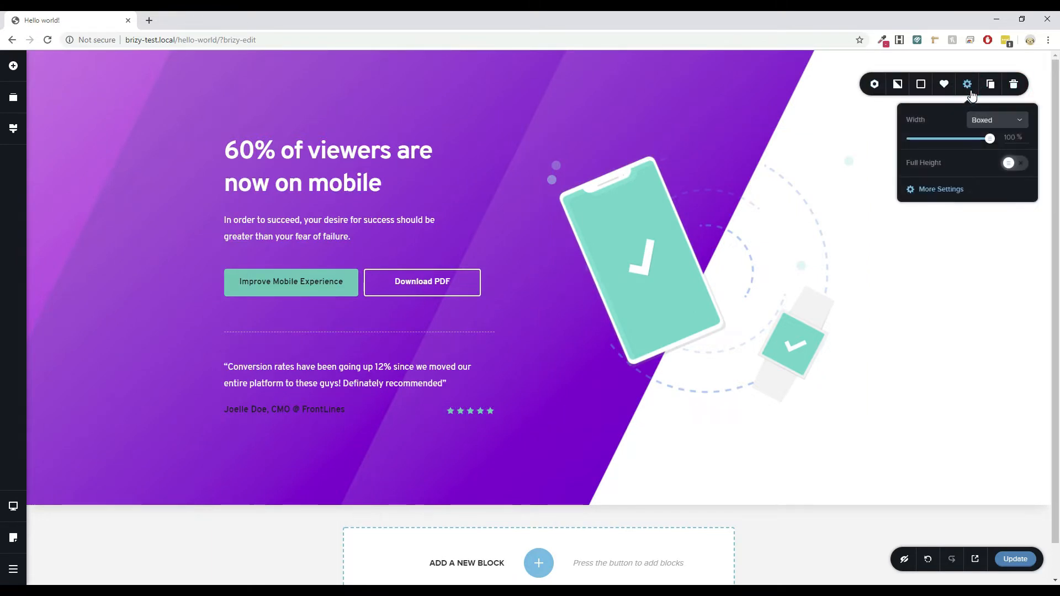
click(935, 190)
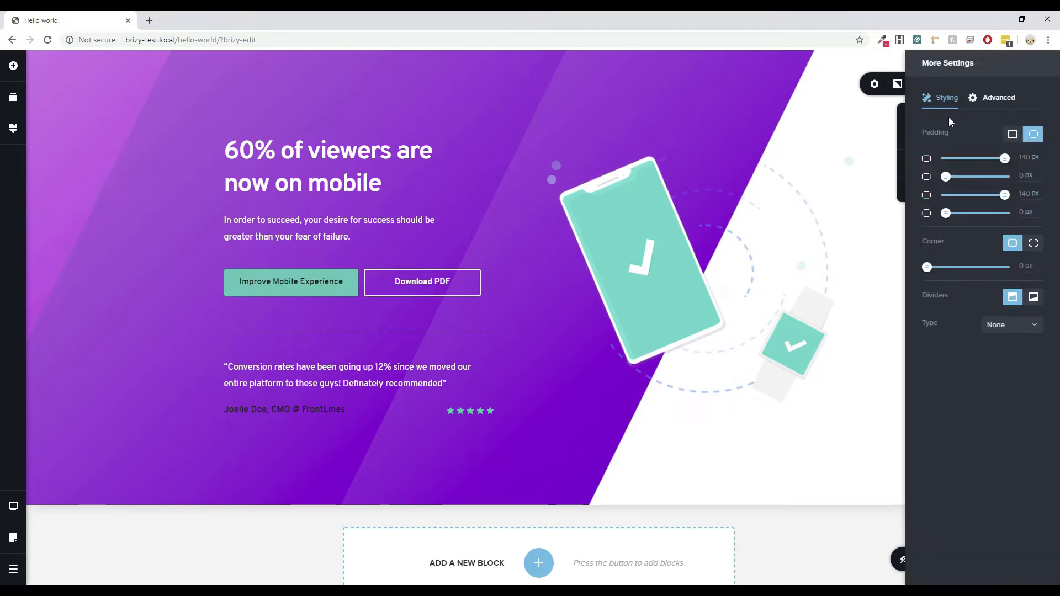
click(1002, 99)
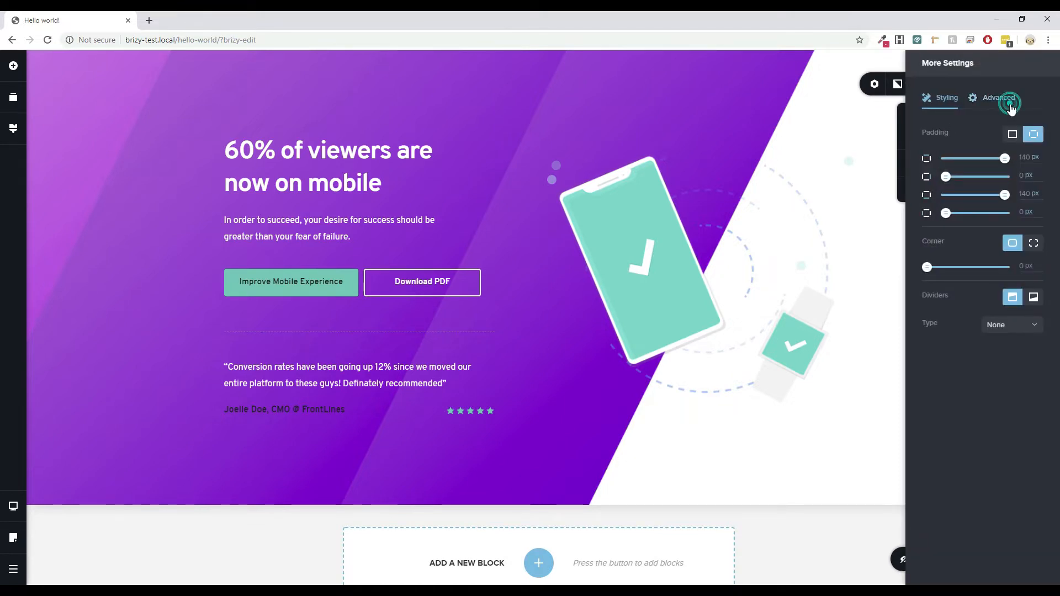
click(946, 100)
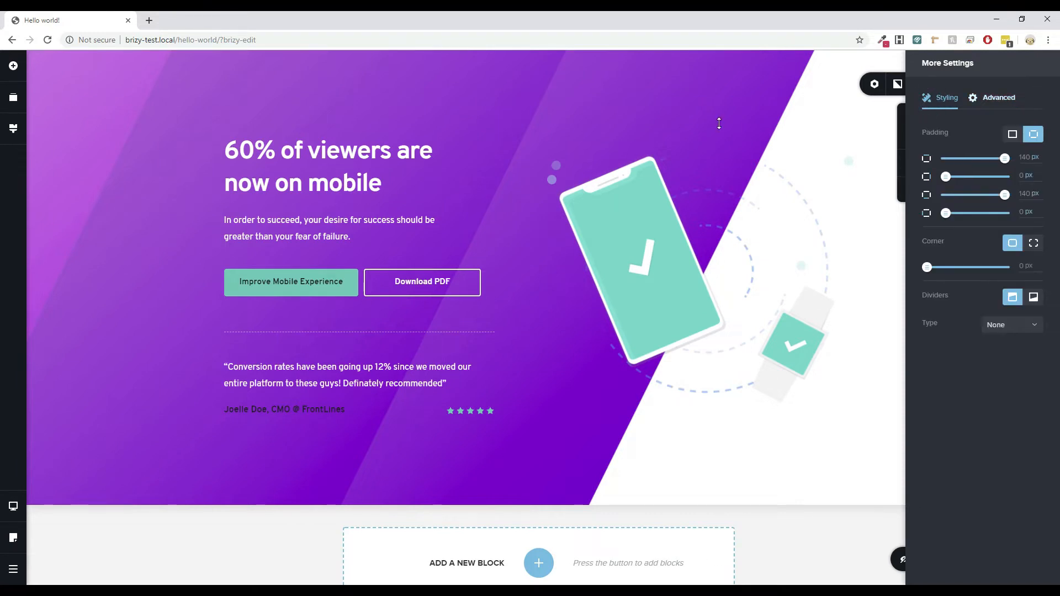
click(112, 247)
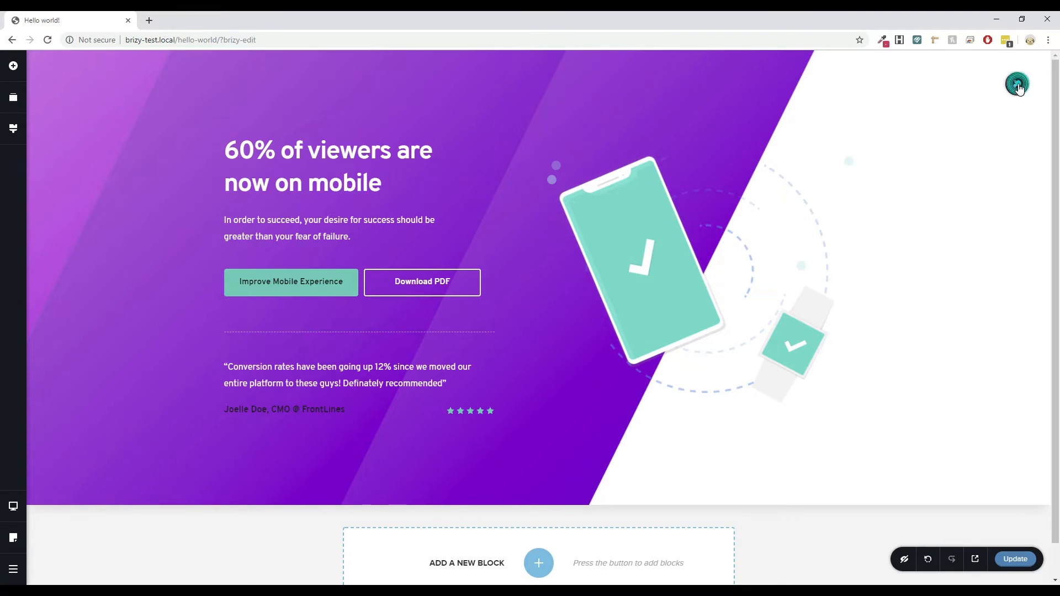
Move the focal point of the block's background image inward from its lower-right corner to above and right of the image's centre.
click(1017, 85)
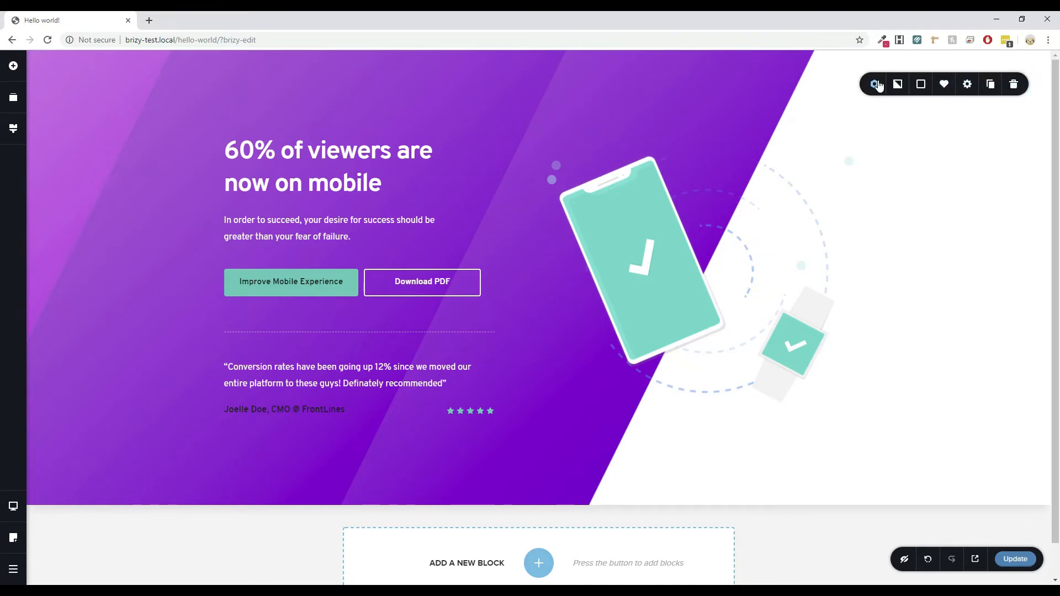
click(873, 85)
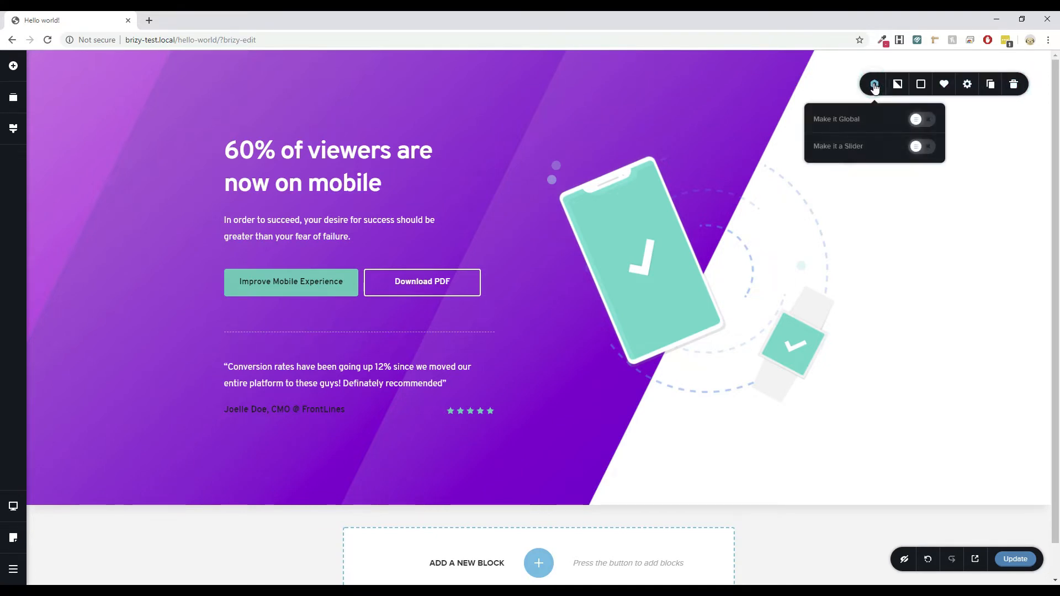
click(896, 87)
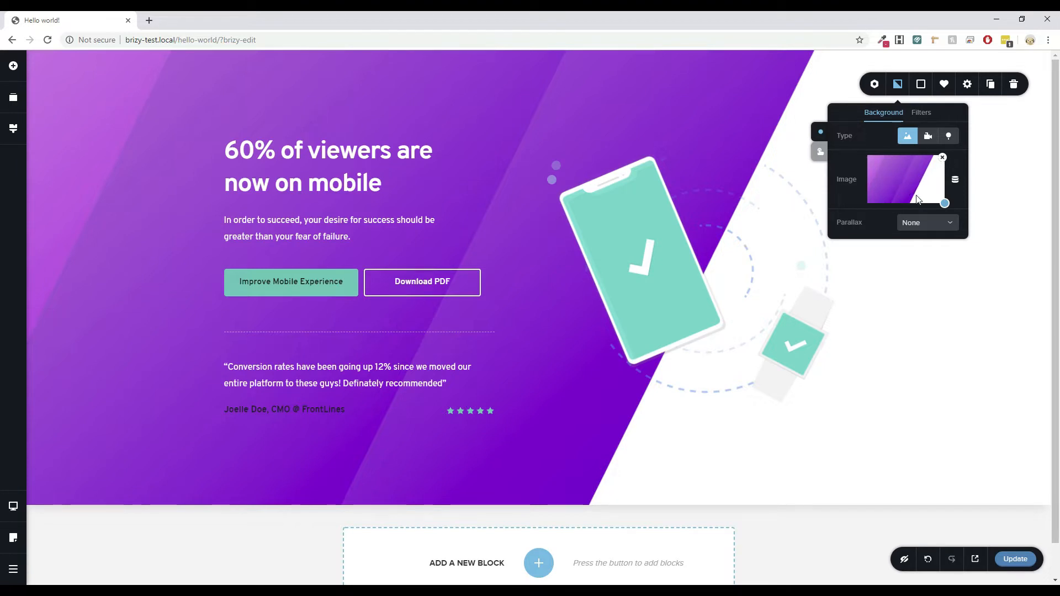
click(923, 173)
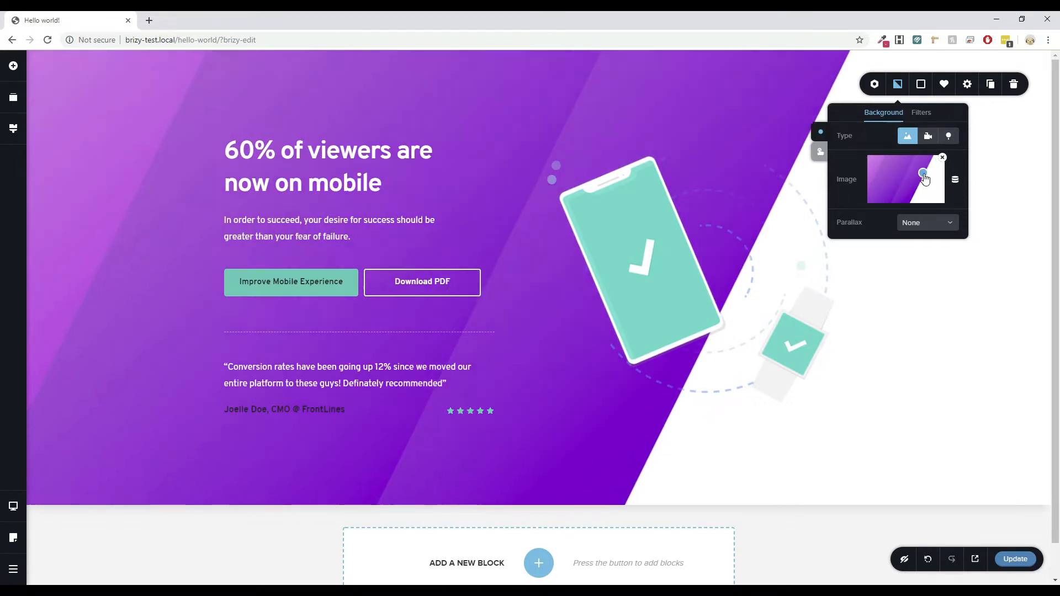
Try the block background image's focal point in opposite corners, then settle it slightly below and right of the image's centre.
click(938, 194)
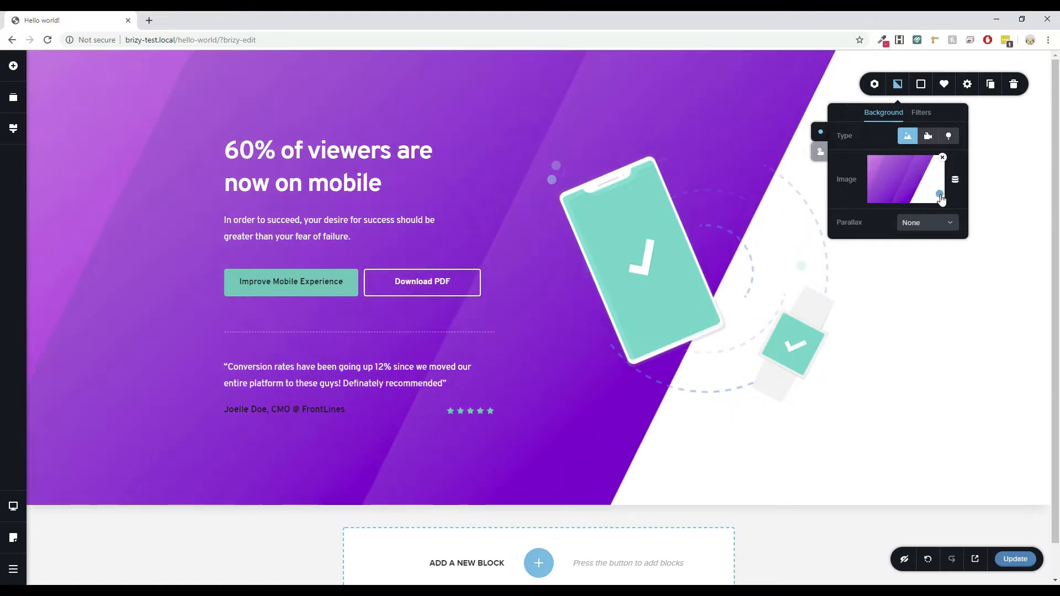
click(868, 166)
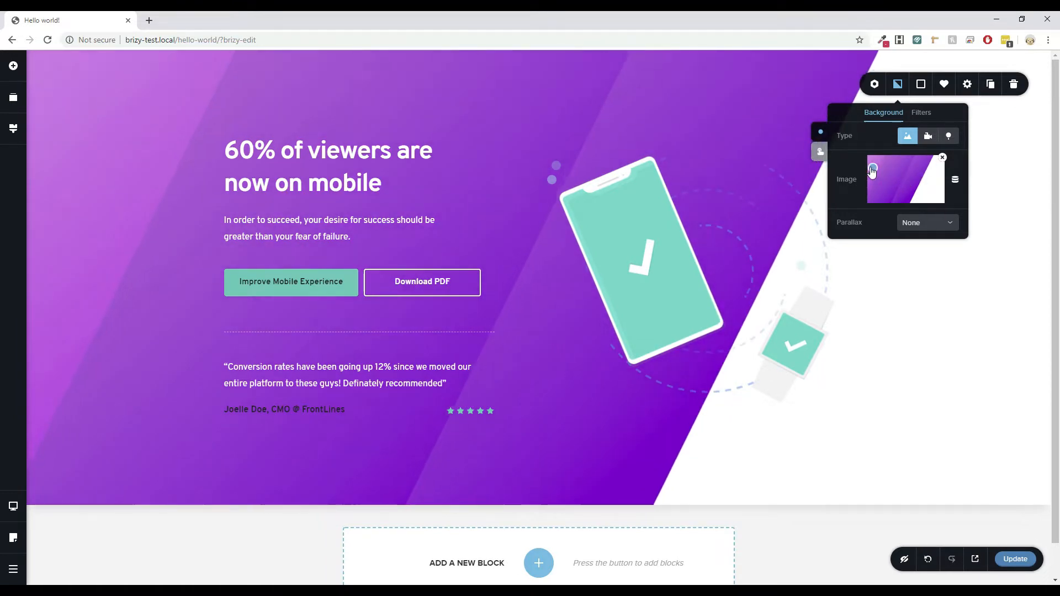
drag(866, 165, 865, 155)
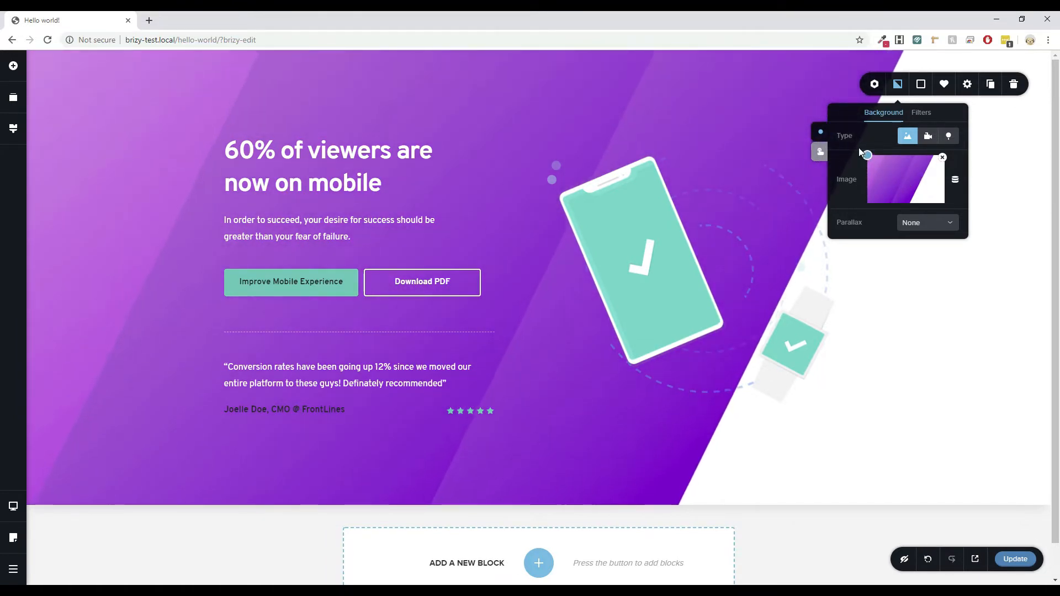
click(894, 173)
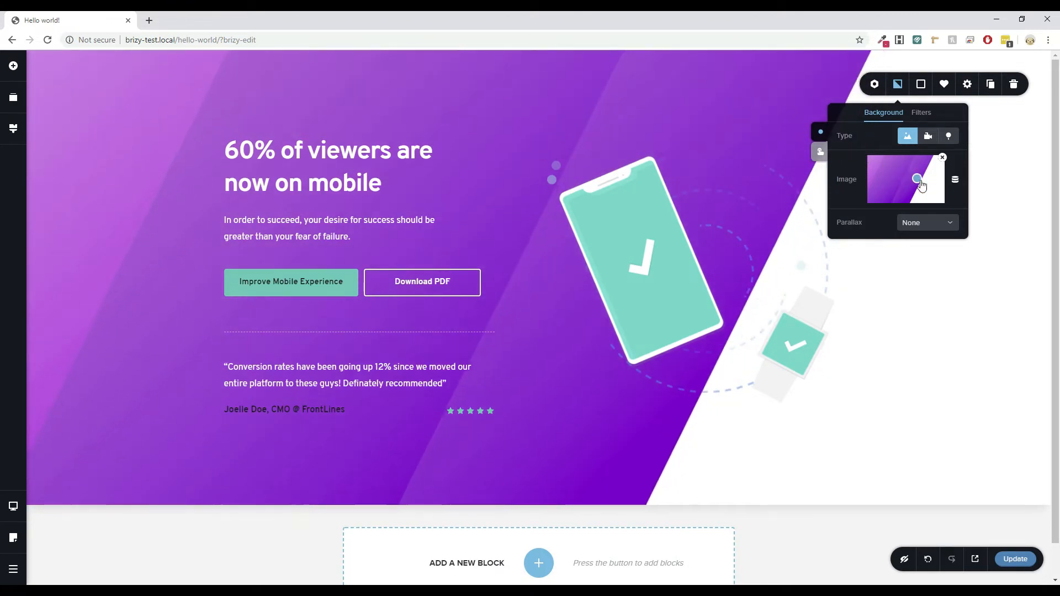
drag(894, 174, 927, 197)
mouse_move(931, 203)
mouse_down()
mouse_move(870, 164)
mouse_move(918, 194)
mouse_up()
drag(973, 220, 980, 222)
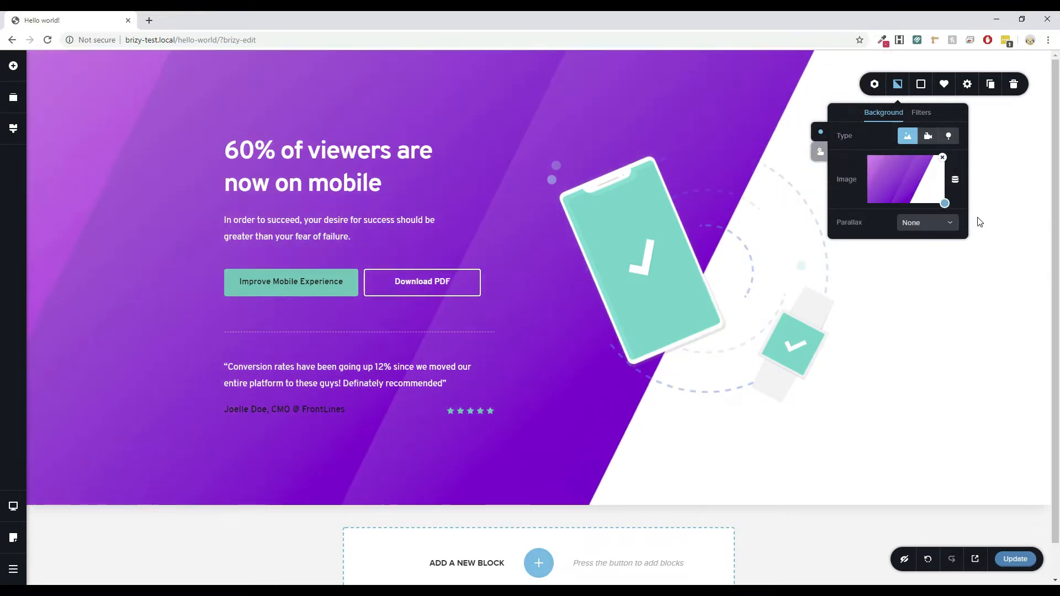
mouse_move(916, 193)
mouse_down()
mouse_move(893, 187)
mouse_move(940, 201)
mouse_move(904, 186)
mouse_move(912, 189)
mouse_up()
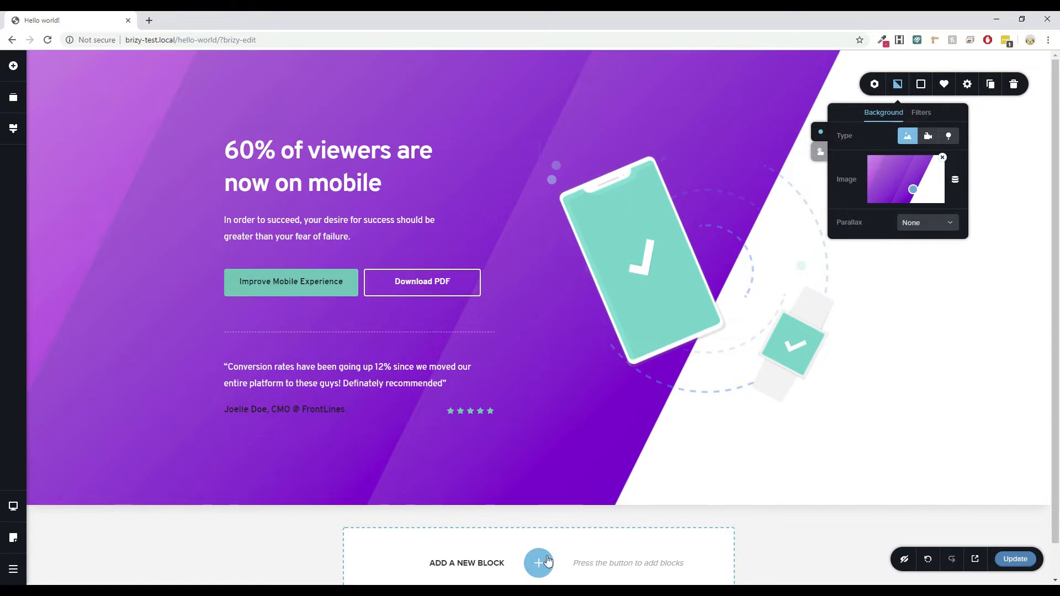
Open the block library for adding another block and look through the light-style Kit #2 designs.
click(535, 569)
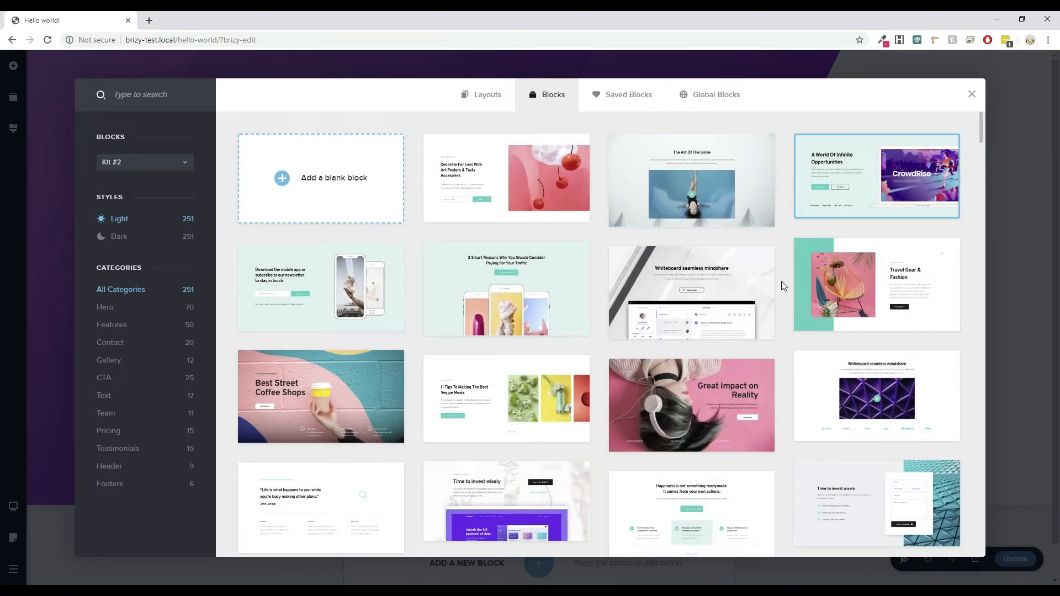
scroll(782, 284, down, 3)
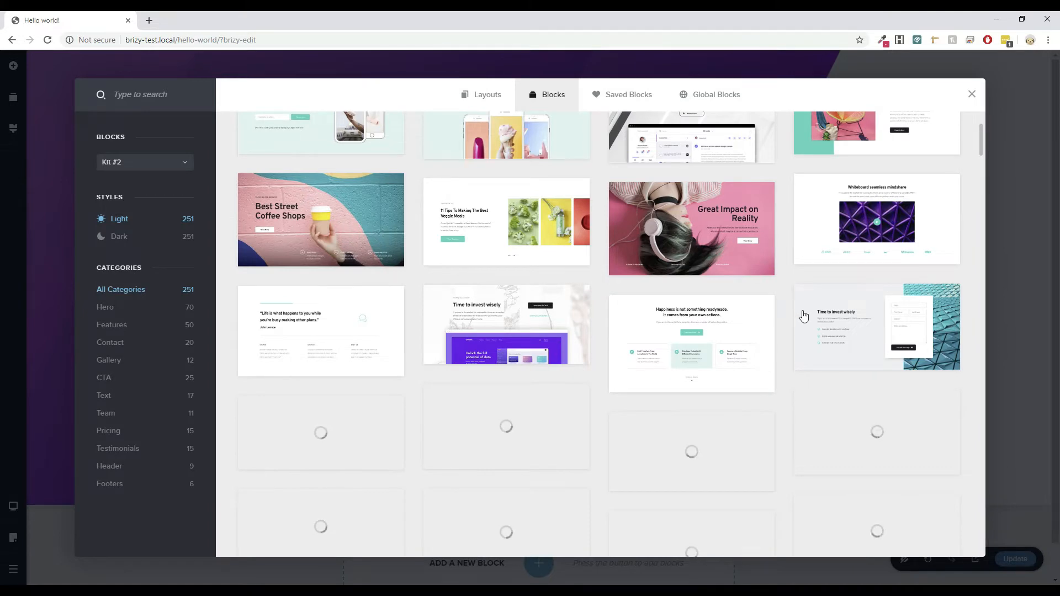
scroll(793, 316, down, 3)
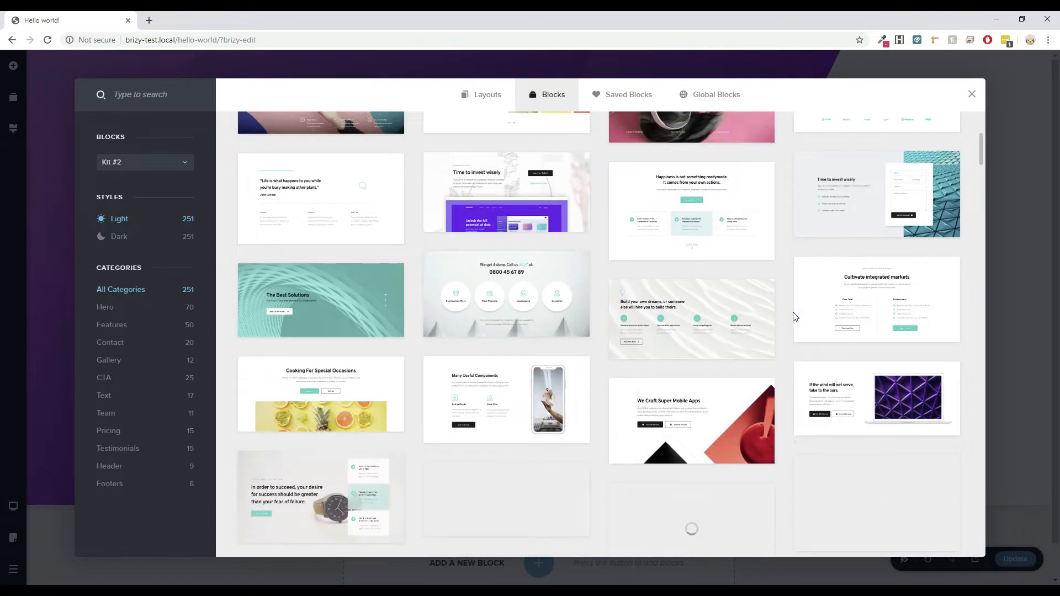
scroll(793, 316, down, 1)
scroll(792, 316, down, 3)
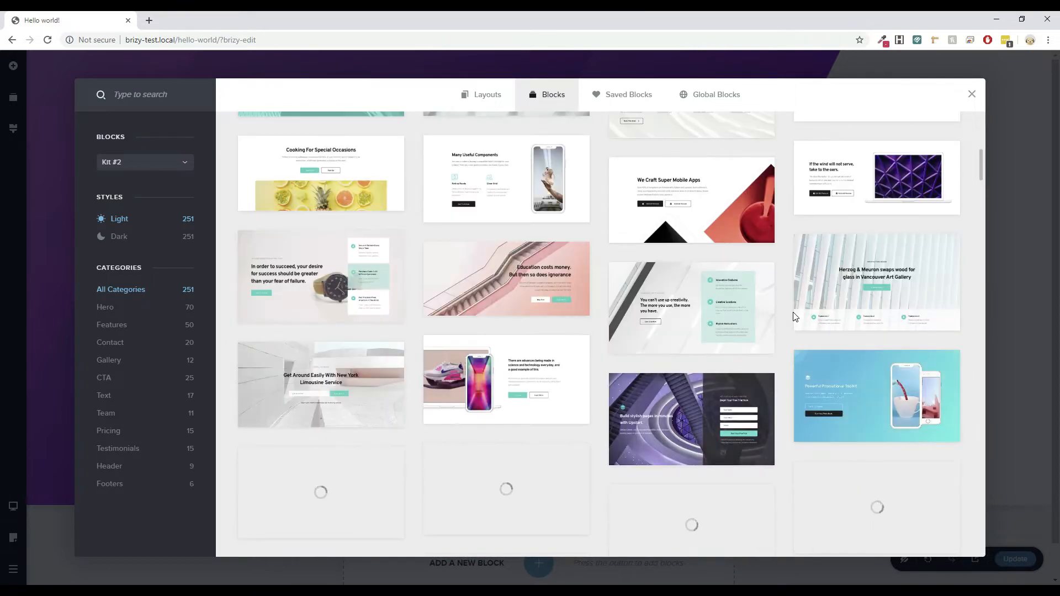
scroll(793, 315, down, 1)
scroll(790, 309, down, 3)
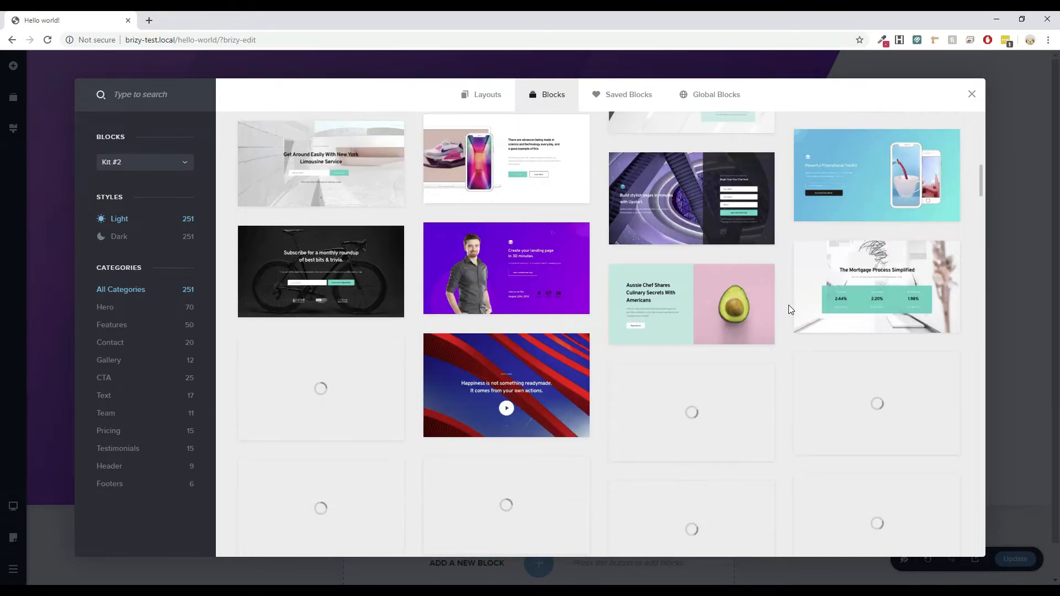
scroll(788, 305, down, 1)
scroll(788, 305, down, 2)
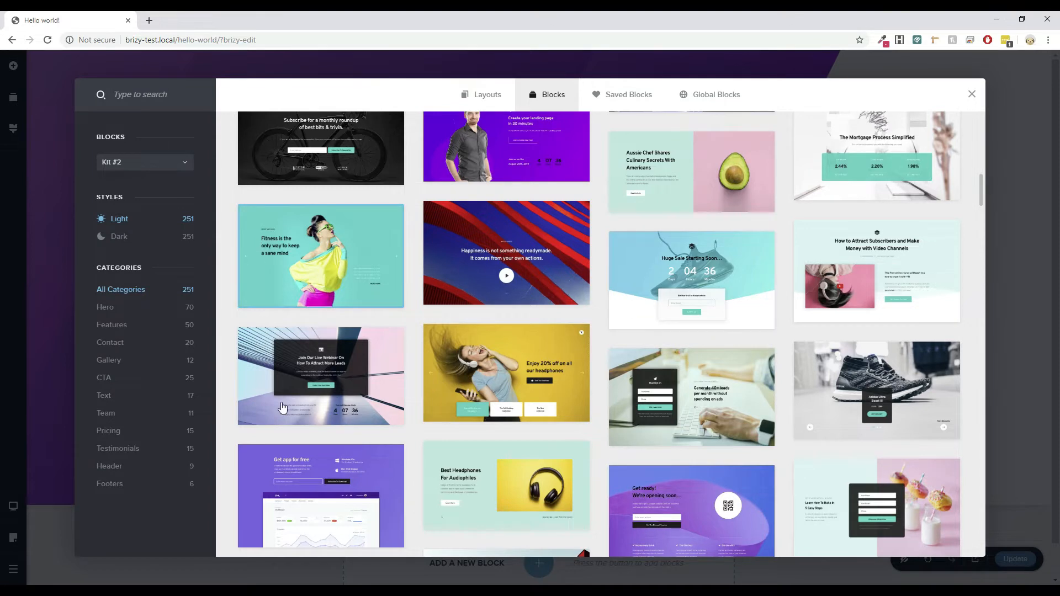
scroll(819, 427, down, 3)
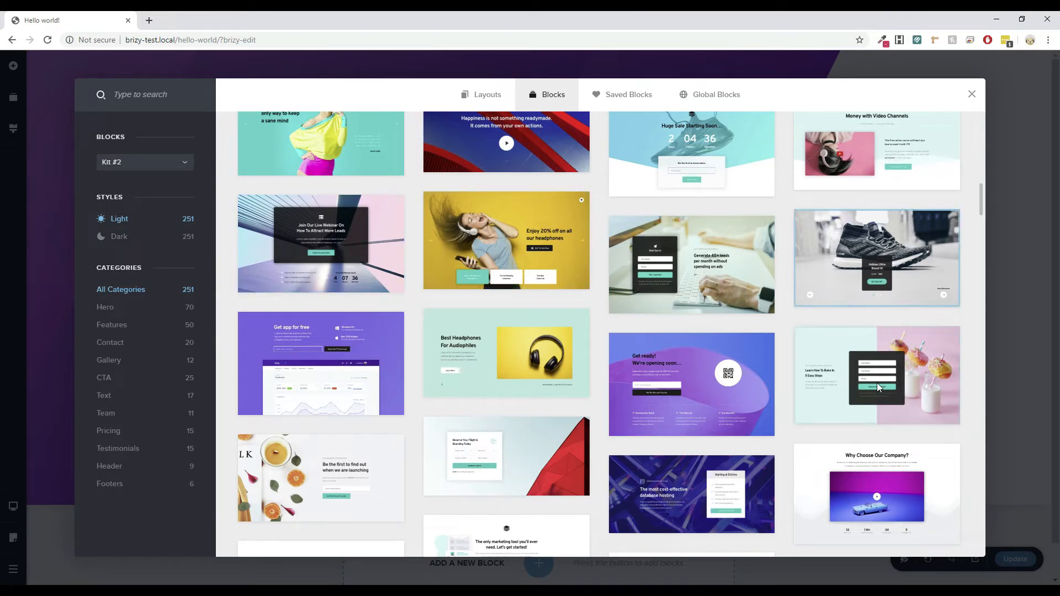
scroll(876, 382, down, 2)
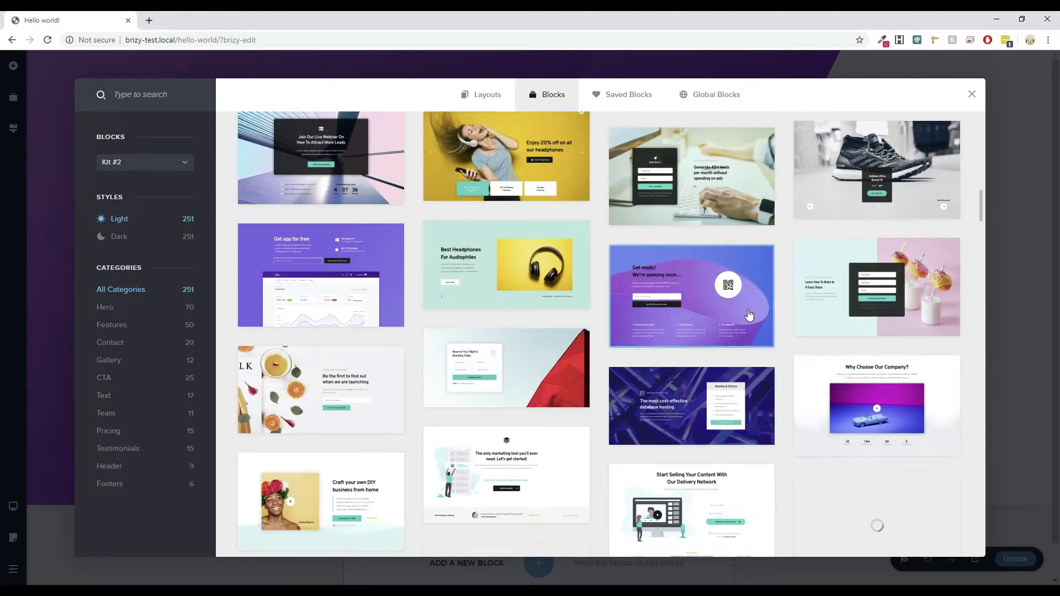
scroll(748, 314, down, 3)
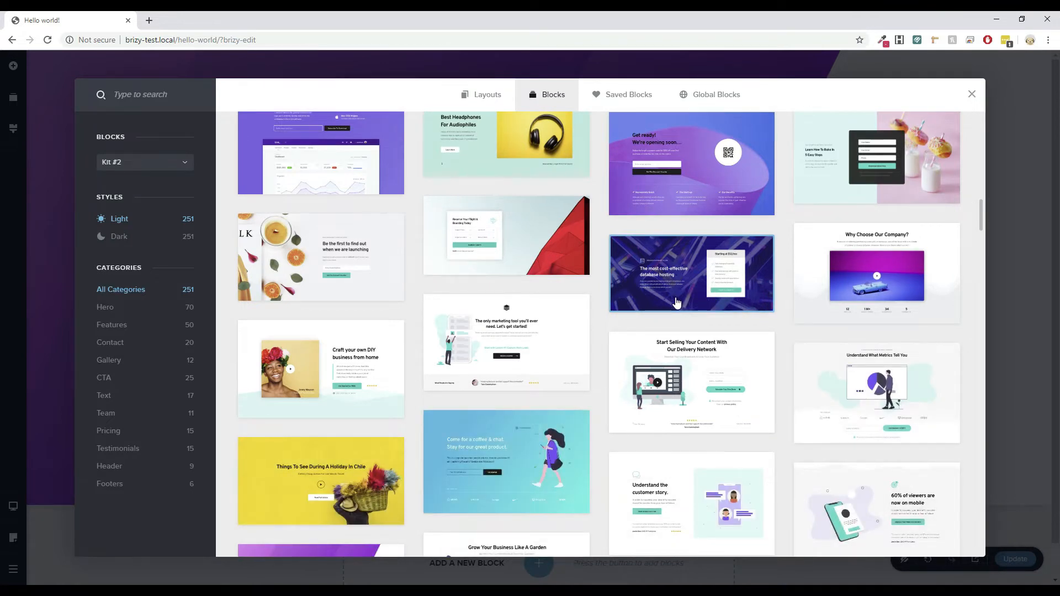
scroll(676, 302, down, 2)
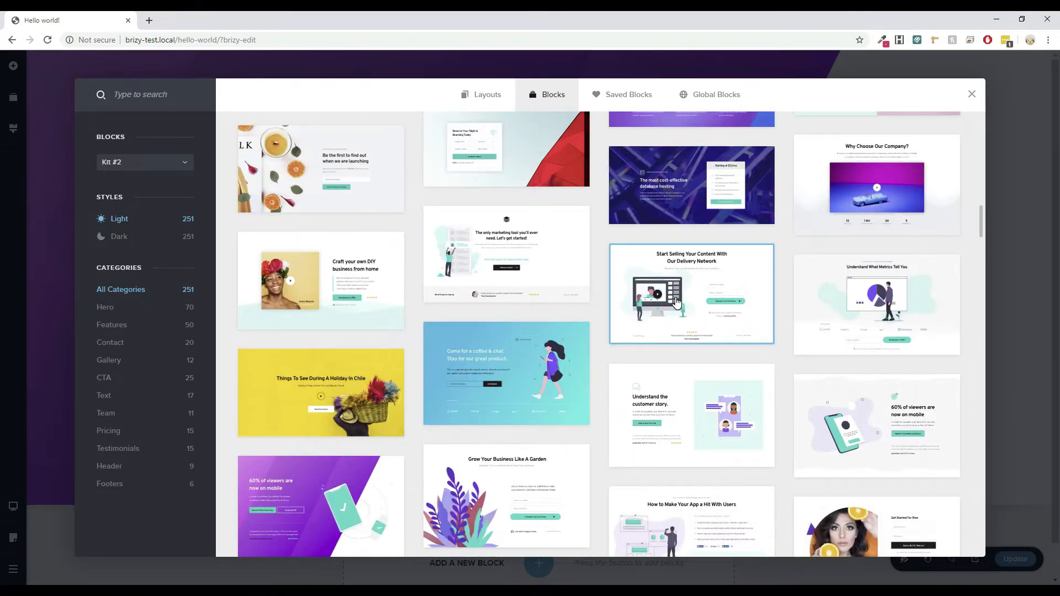
scroll(665, 301, down, 3)
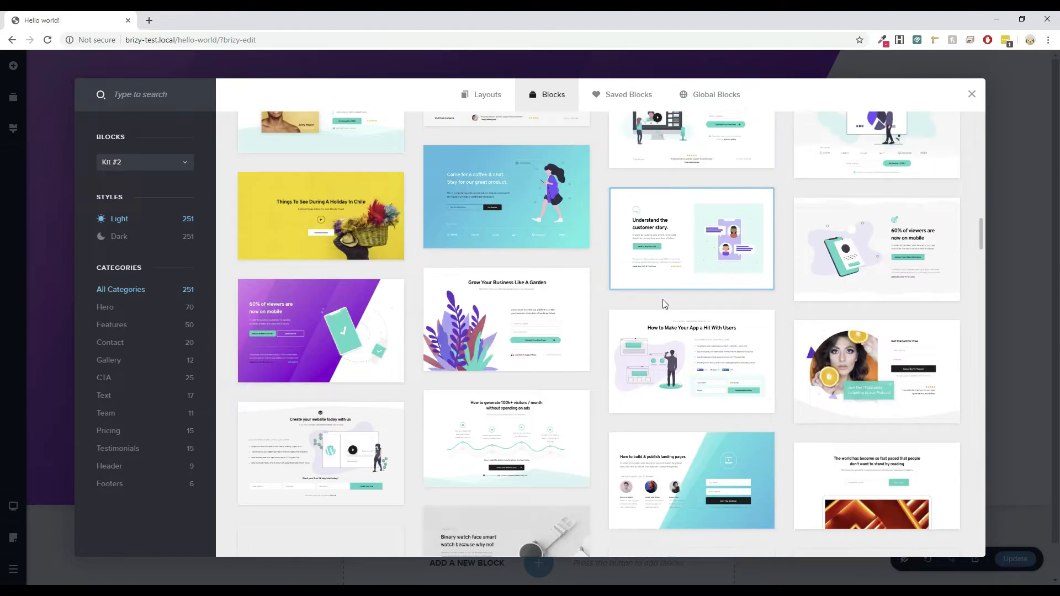
scroll(663, 304, down, 3)
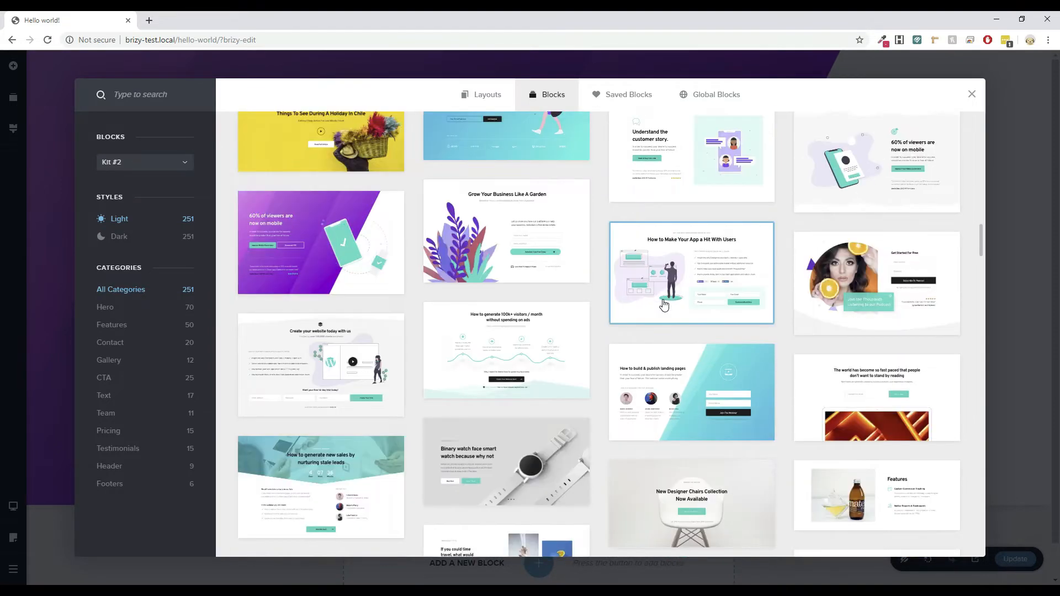
scroll(663, 304, down, 2)
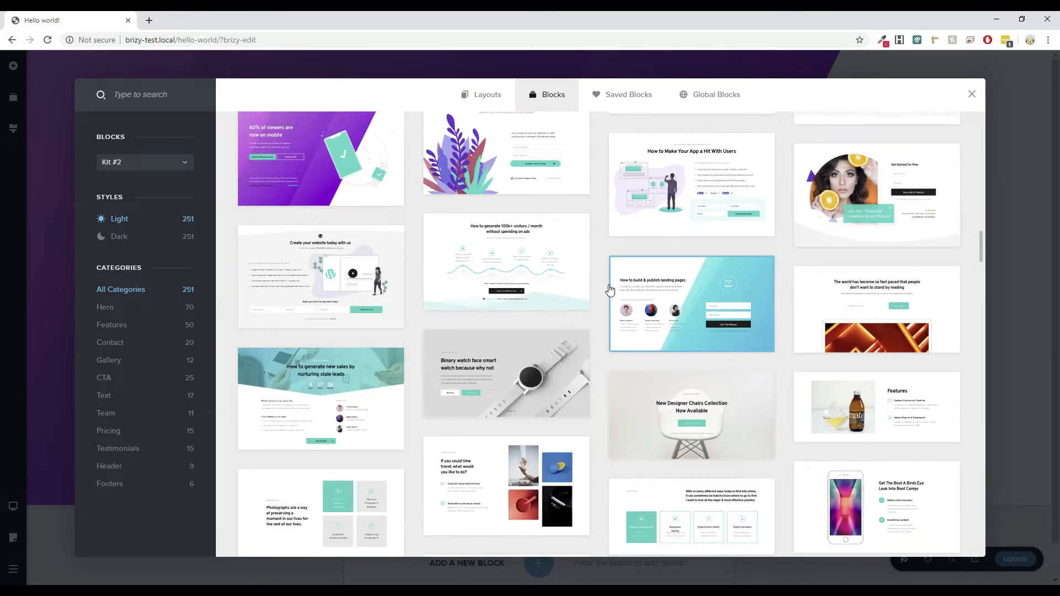
Switch the block library to the Dark style and examine the dark versions of the Kit #2 blocks.
click(124, 239)
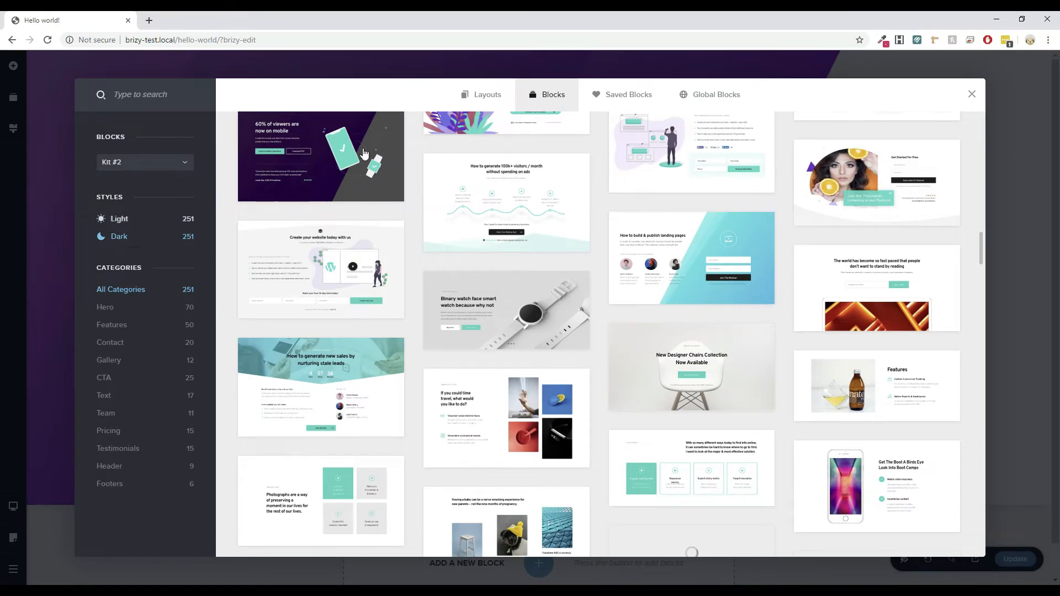
scroll(655, 265, up, 4)
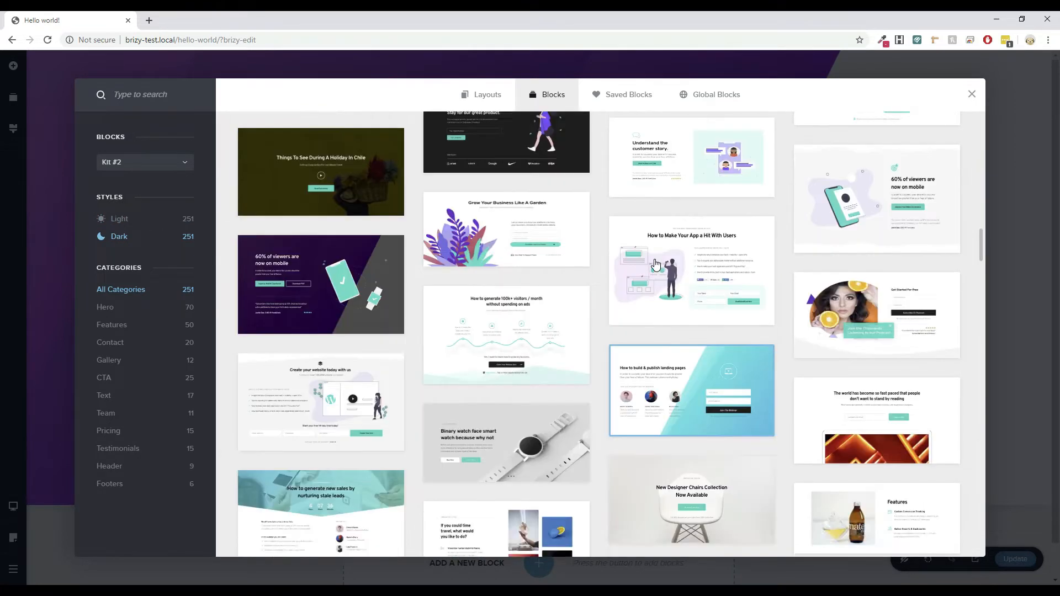
scroll(655, 265, up, 2)
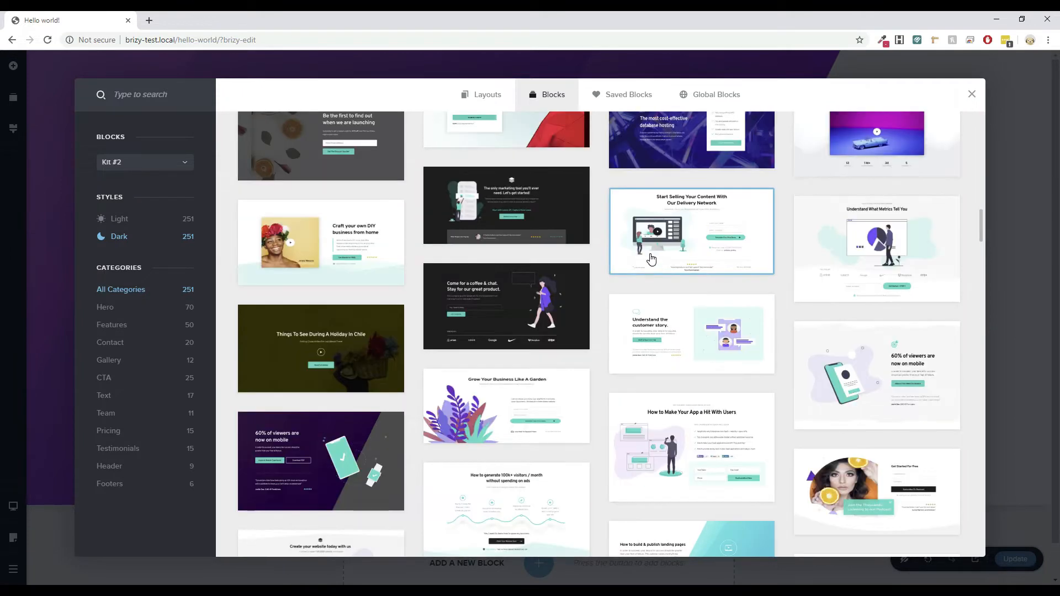
scroll(651, 260, up, 3)
scroll(651, 258, down, 10)
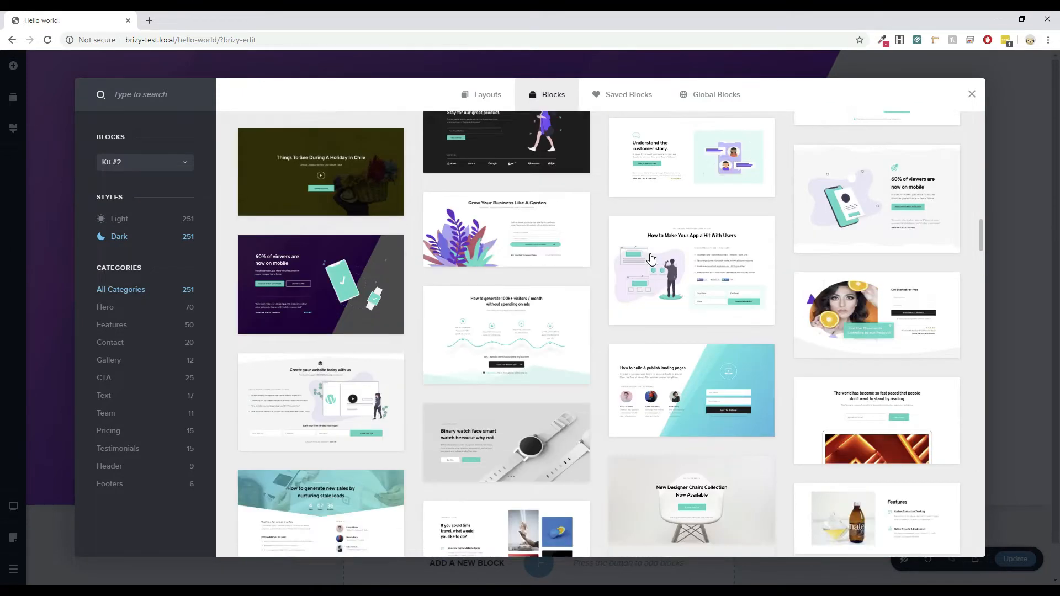
scroll(652, 258, down, 2)
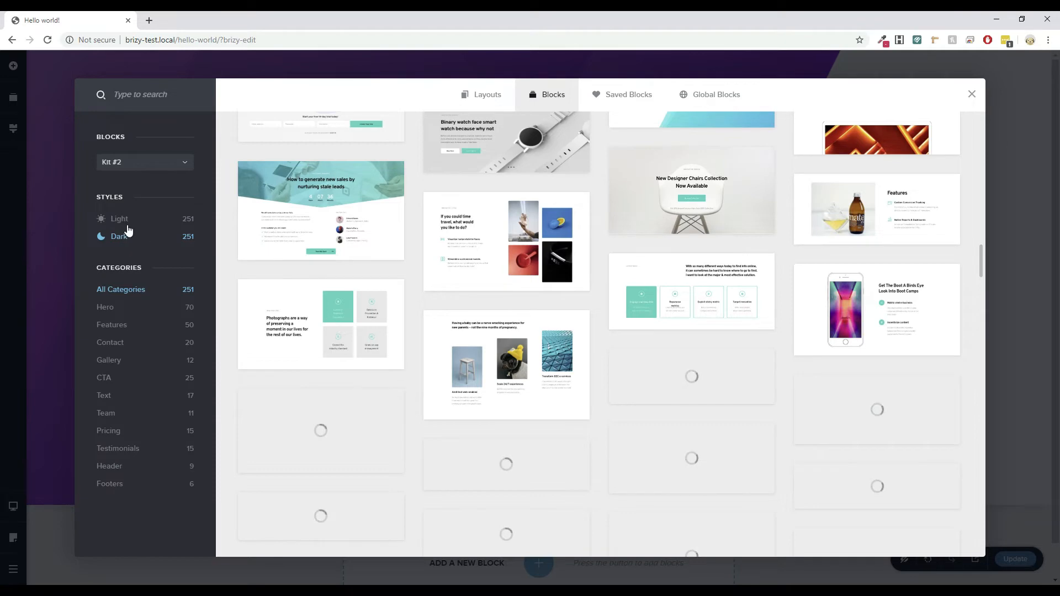
scroll(413, 243, up, 6)
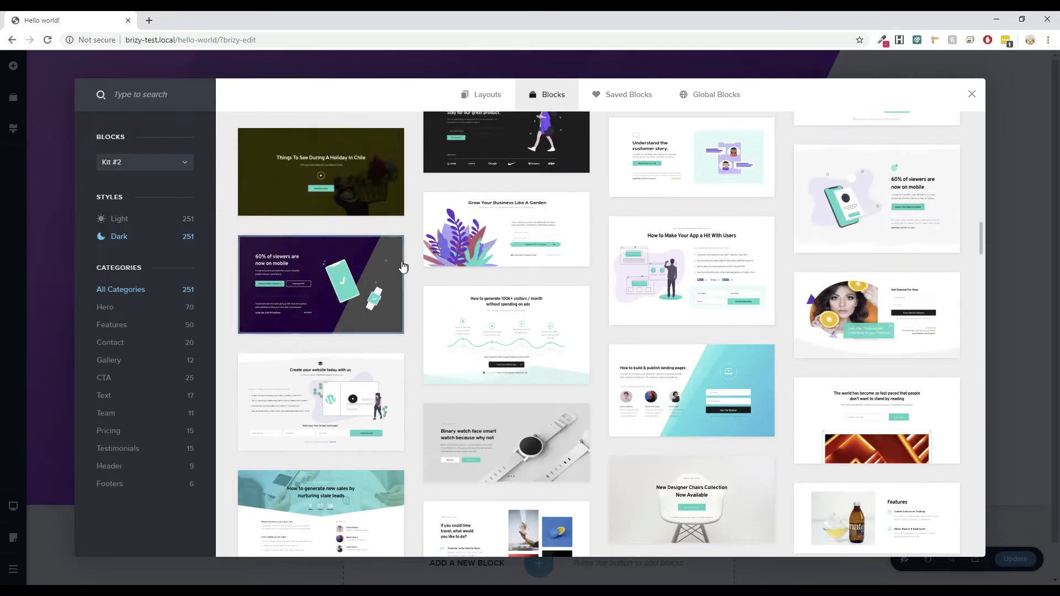
scroll(401, 273, up, 2)
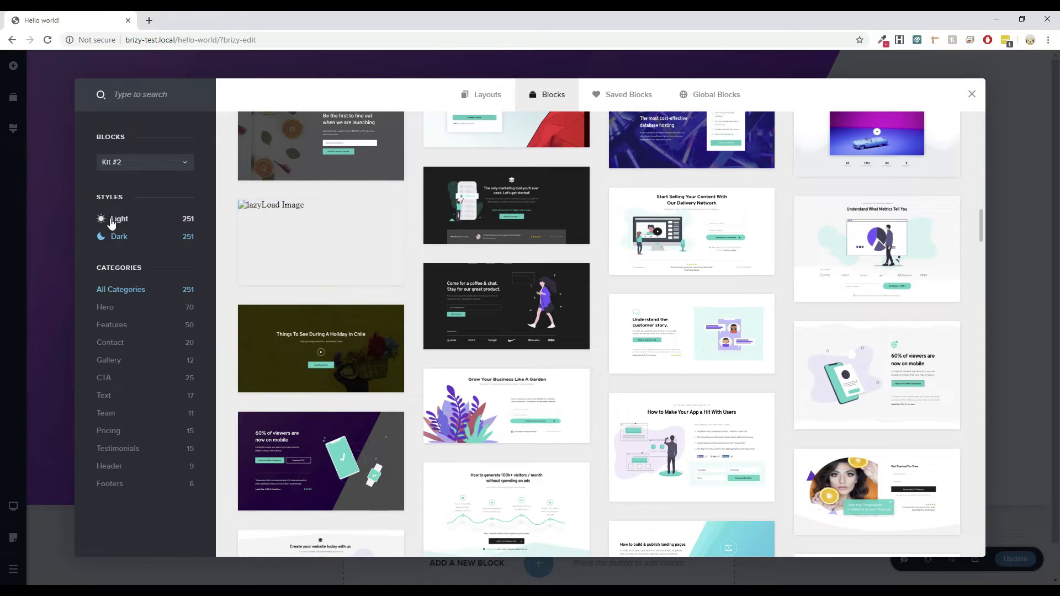
scroll(727, 269, up, 4)
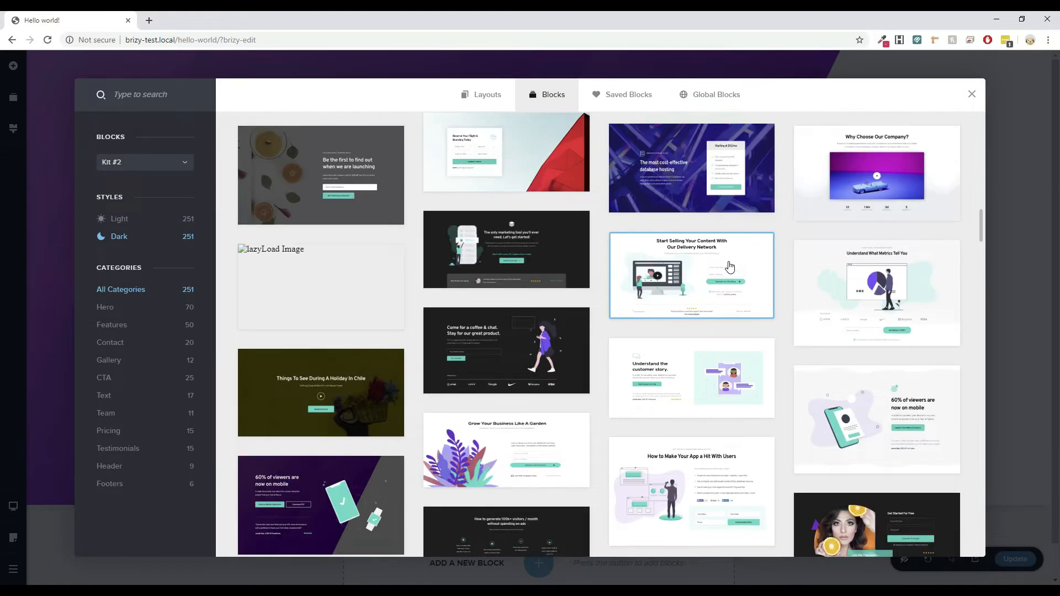
scroll(720, 268, up, 5)
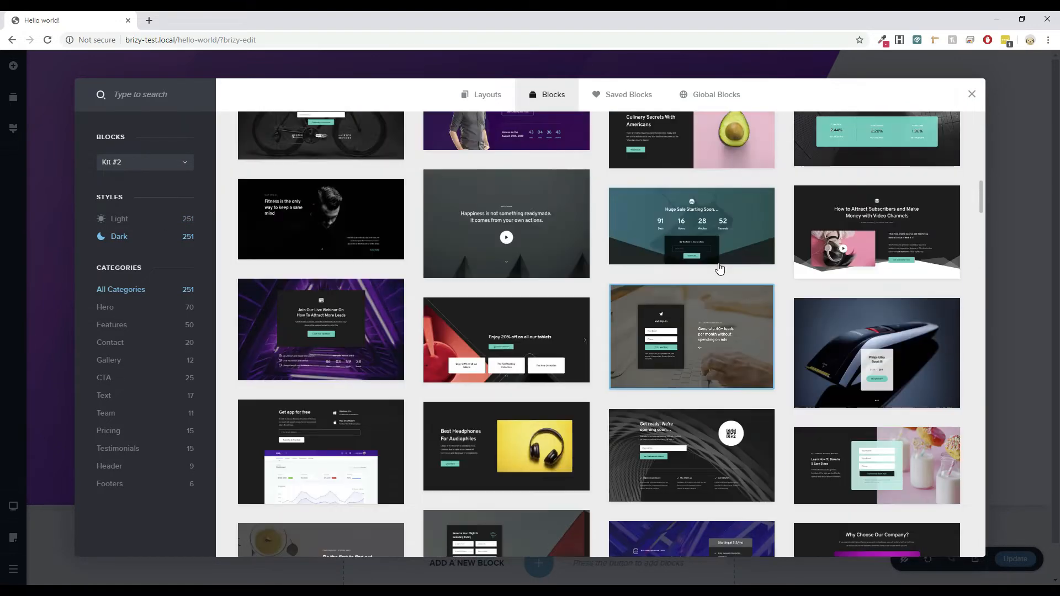
scroll(714, 274, up, 4)
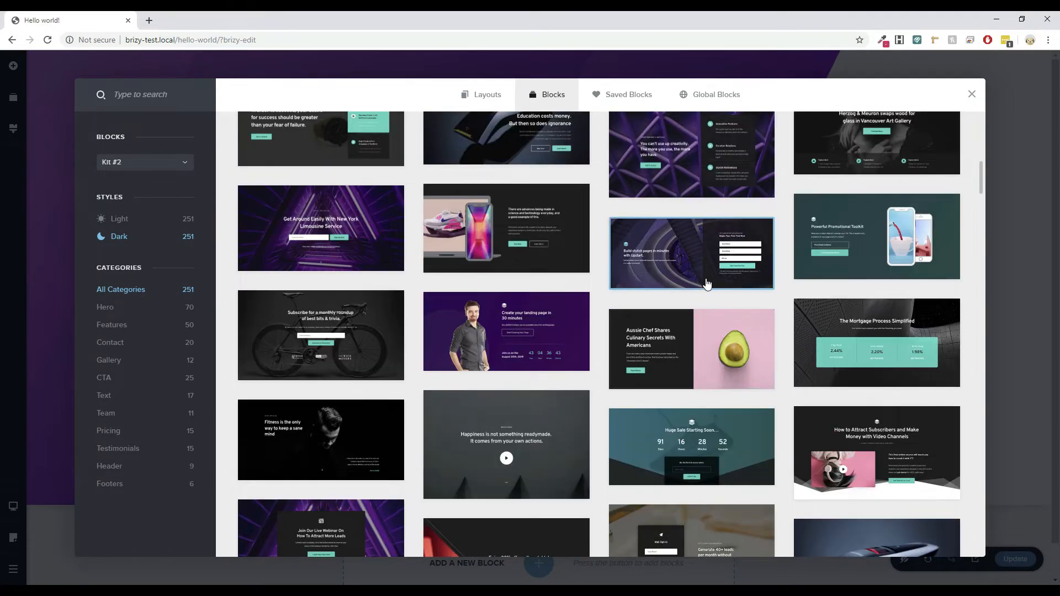
scroll(693, 282, up, 5)
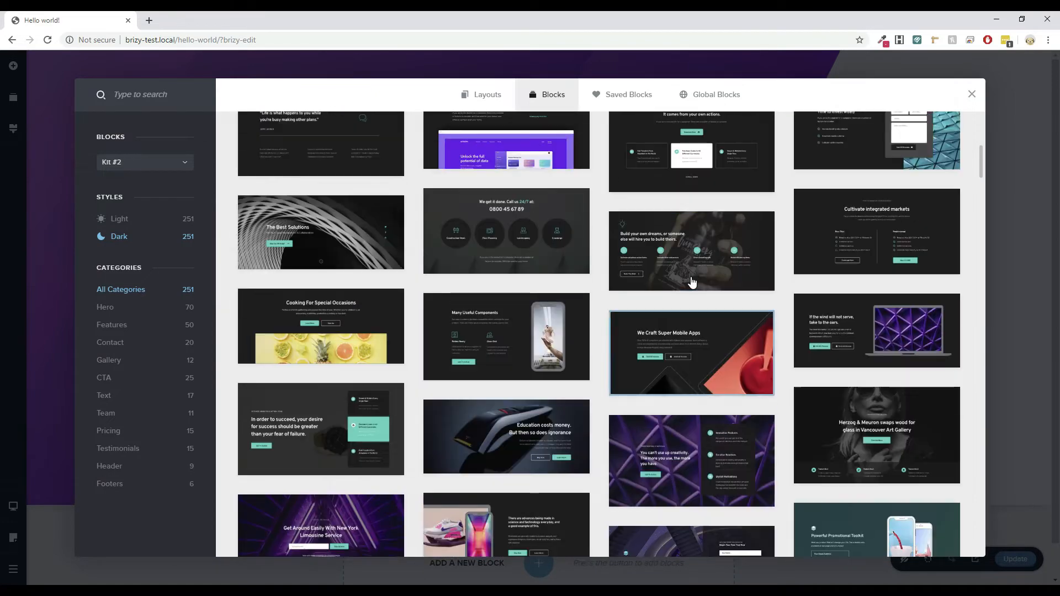
scroll(692, 282, up, 5)
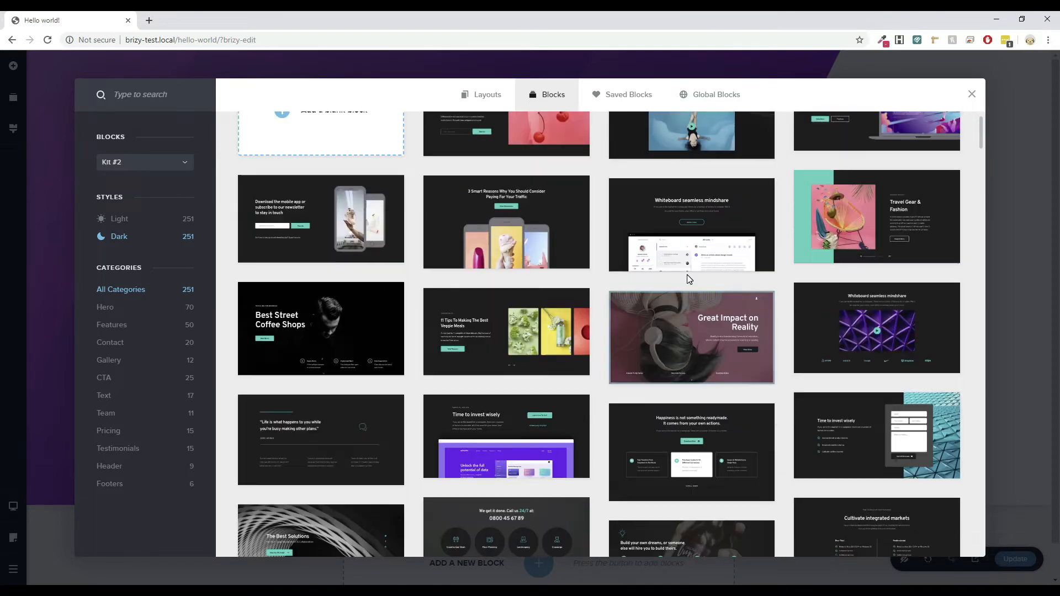
scroll(688, 281, down, 10)
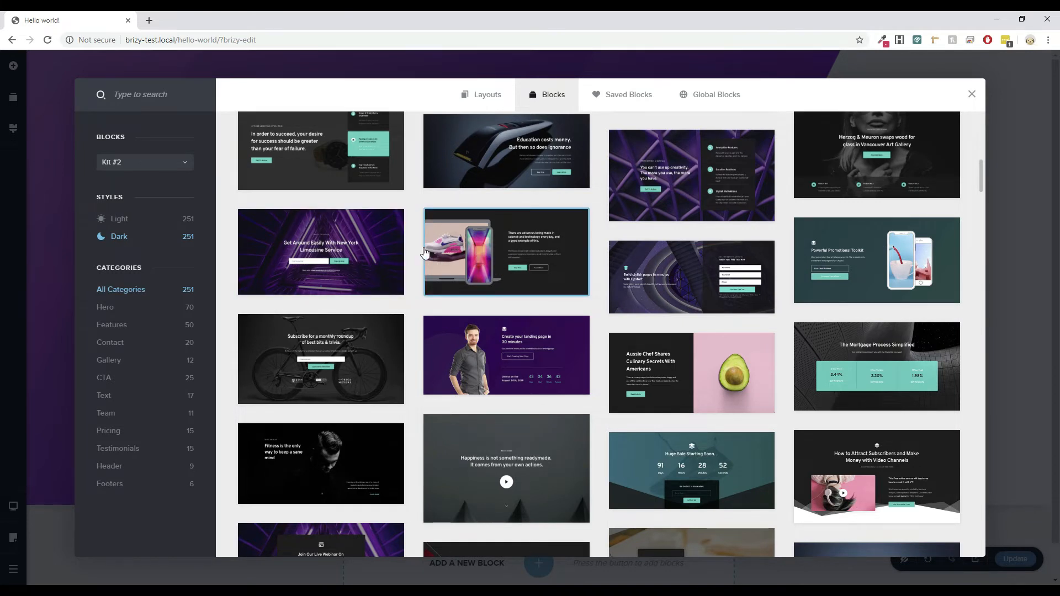
Switch the block library back to the Light style and examine the light Kit #2 hero and feature designs.
click(118, 220)
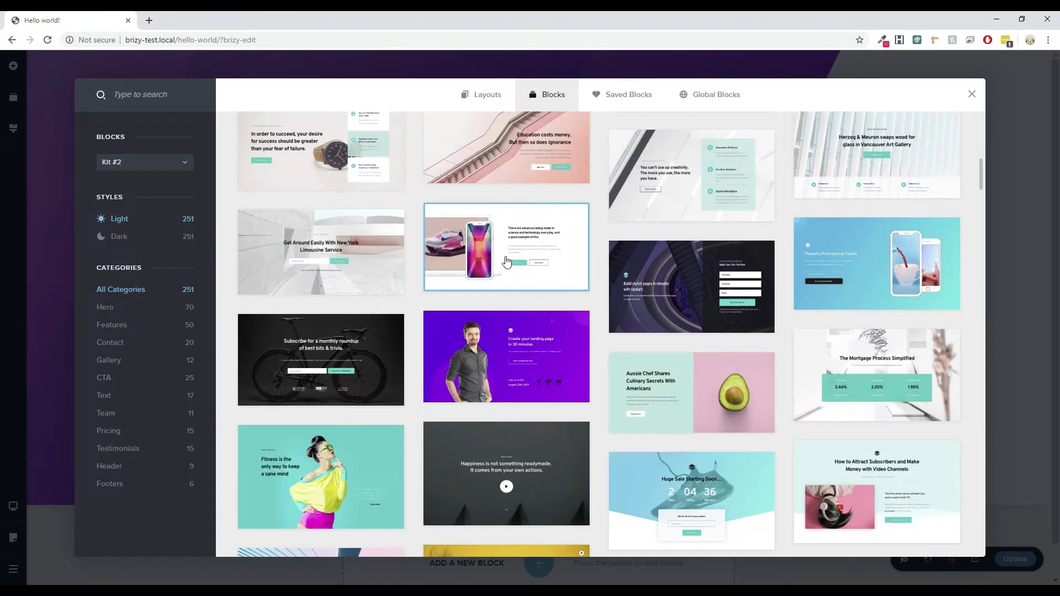
scroll(524, 299, down, 5)
scroll(523, 304, down, 15)
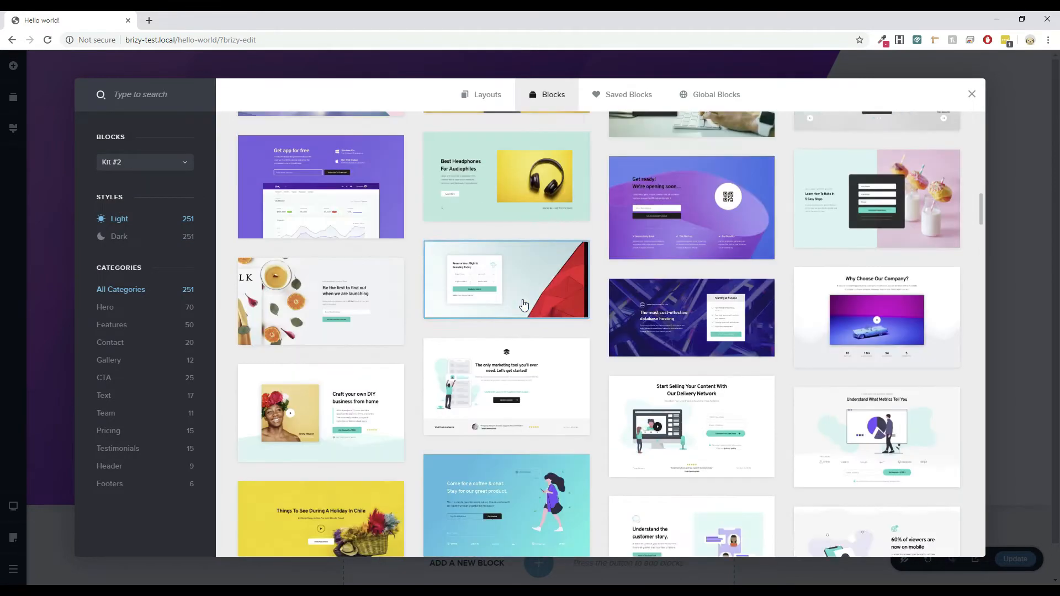
scroll(523, 305, down, 8)
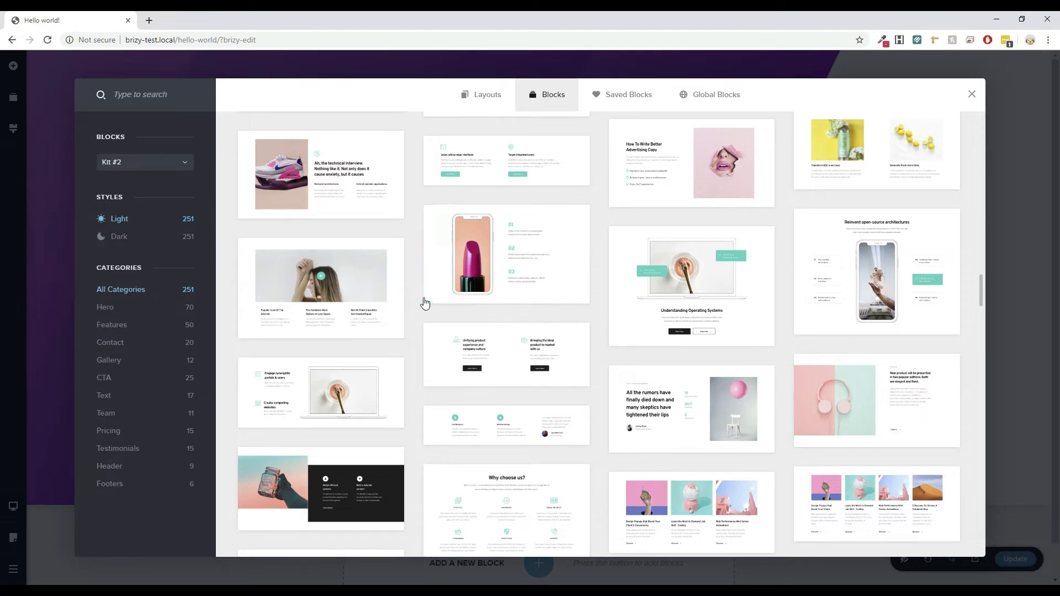
scroll(424, 302, down, 3)
scroll(423, 302, down, 3)
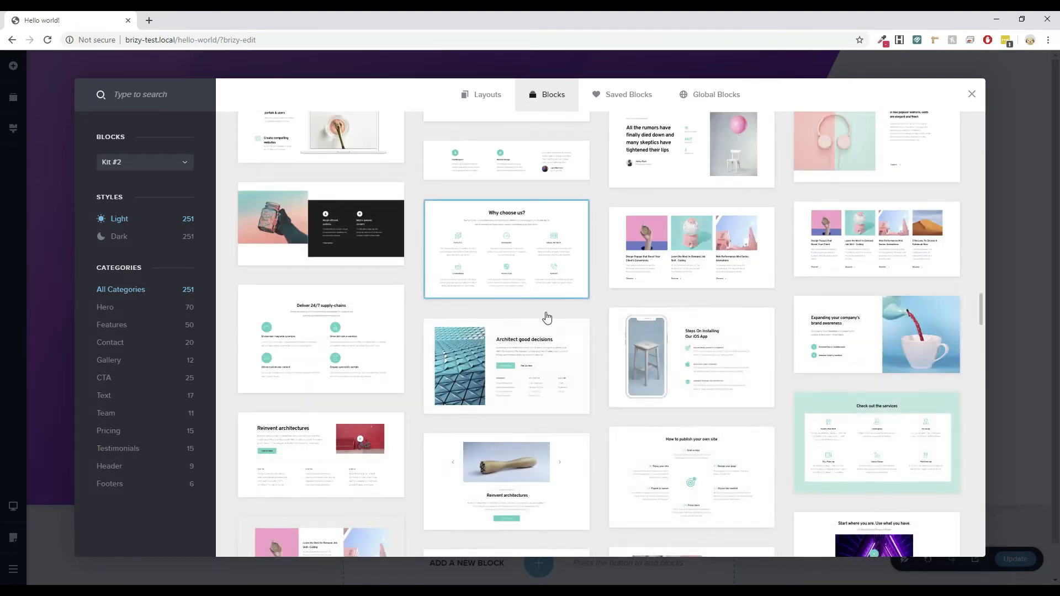
scroll(533, 324, down, 3)
scroll(534, 325, down, 3)
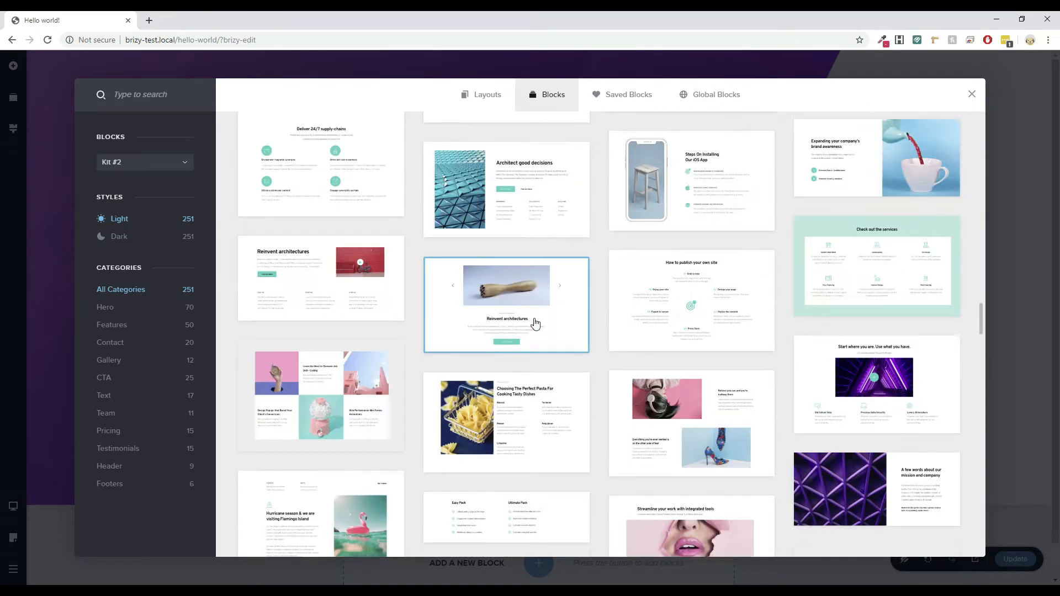
scroll(502, 293, down, 2)
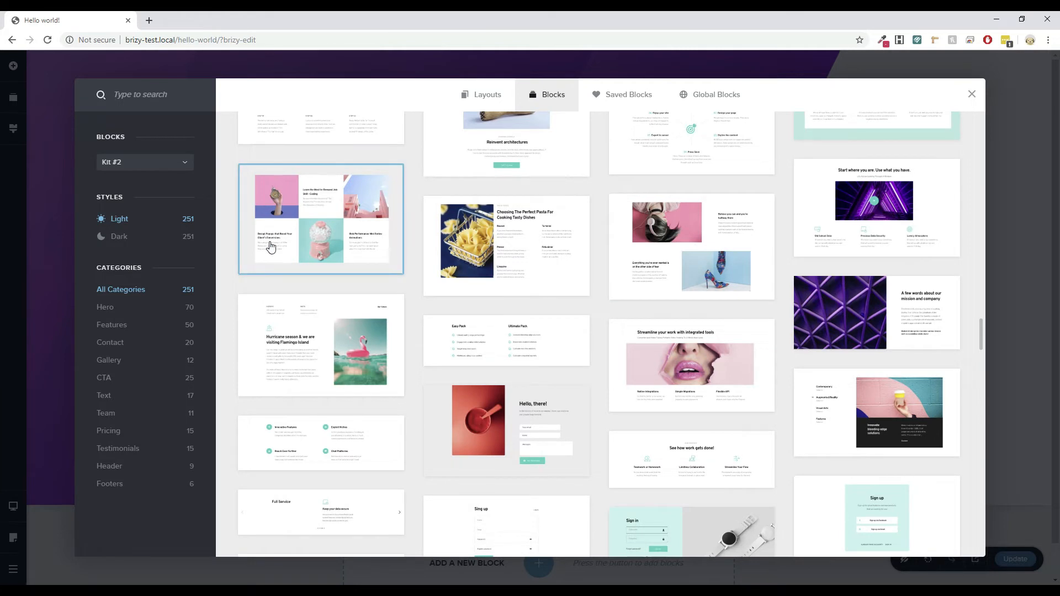
scroll(558, 346, down, 4)
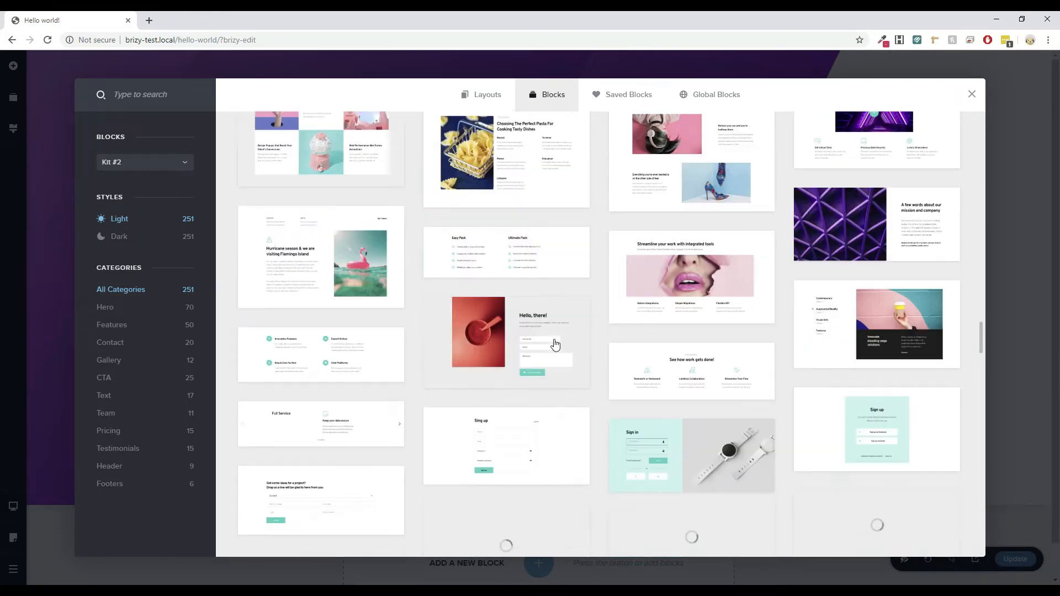
Examine the light Kit #2 contact, gallery, call-to-action and text block designs in the library.
scroll(555, 345, down, 4)
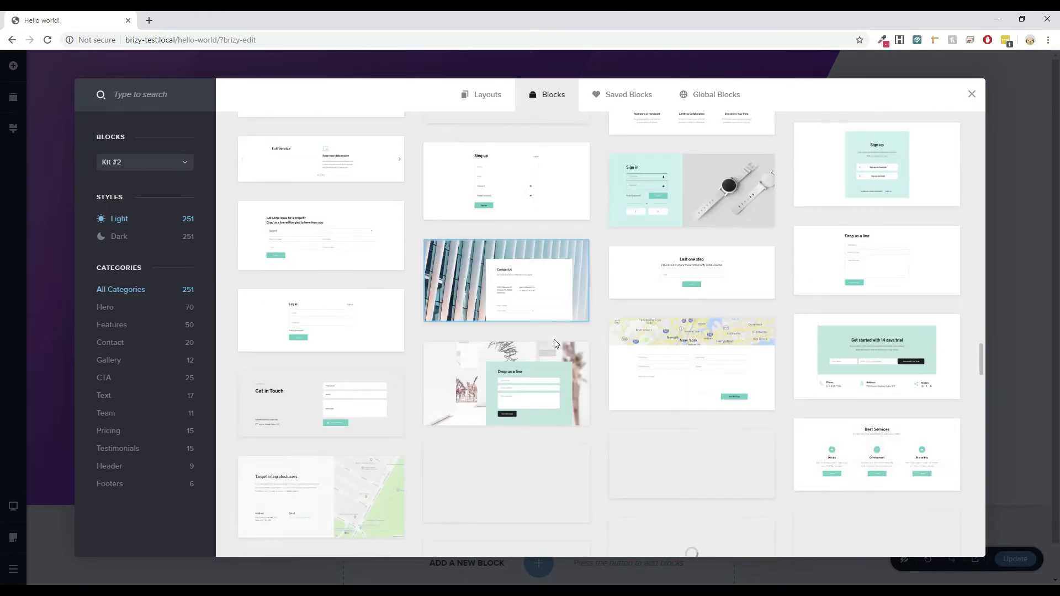
scroll(554, 343, down, 2)
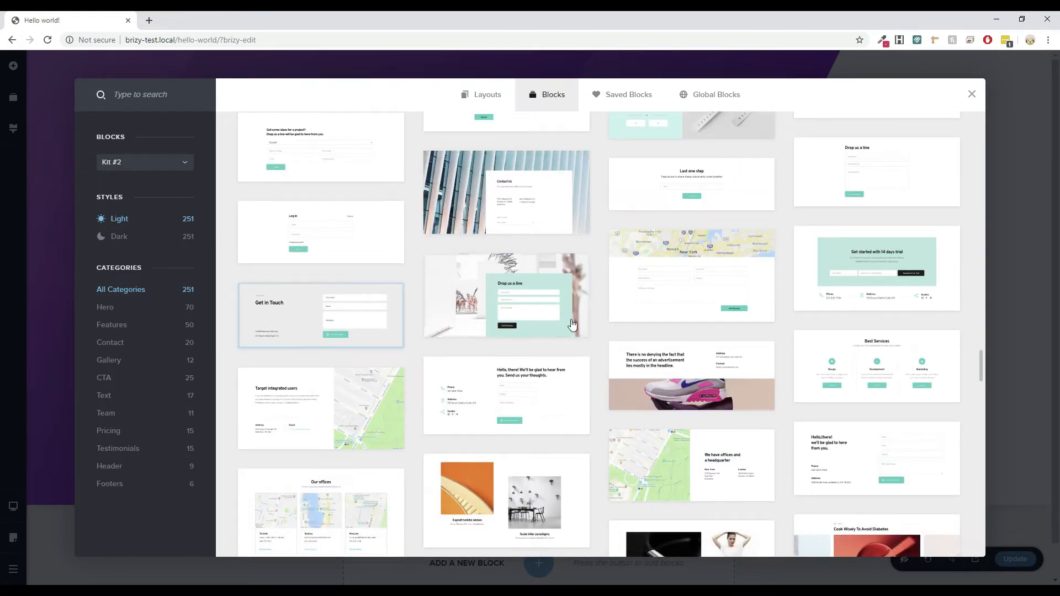
scroll(344, 399, down, 2)
scroll(347, 408, down, 1)
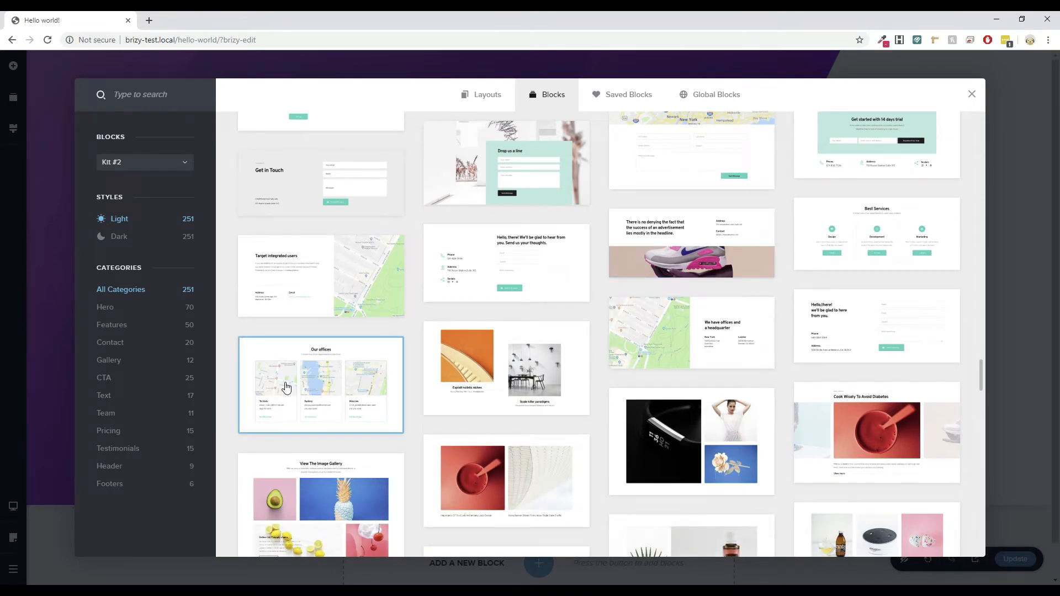
scroll(717, 333, down, 4)
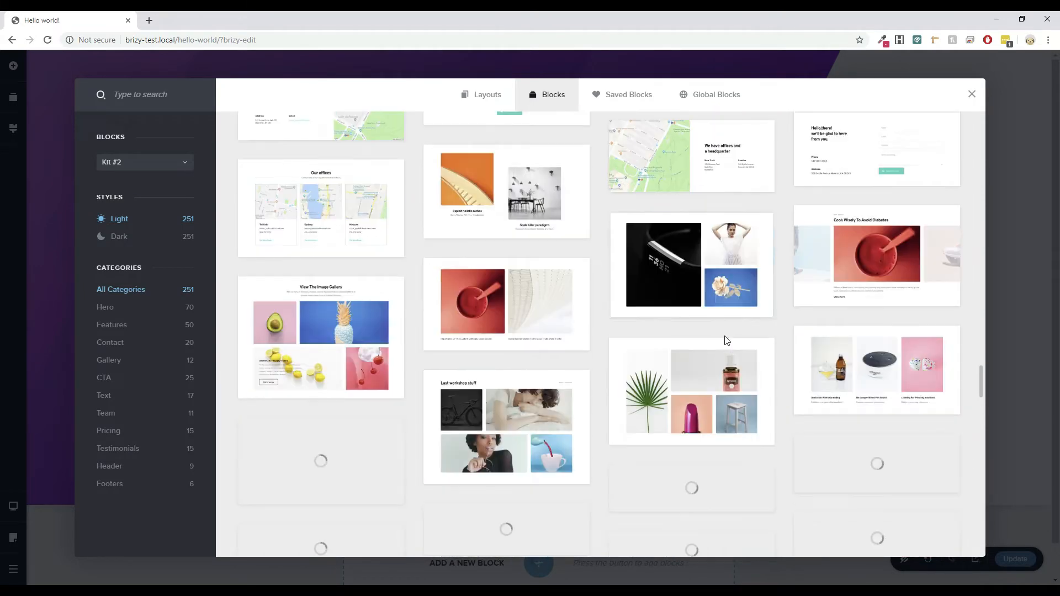
scroll(465, 315, down, 6)
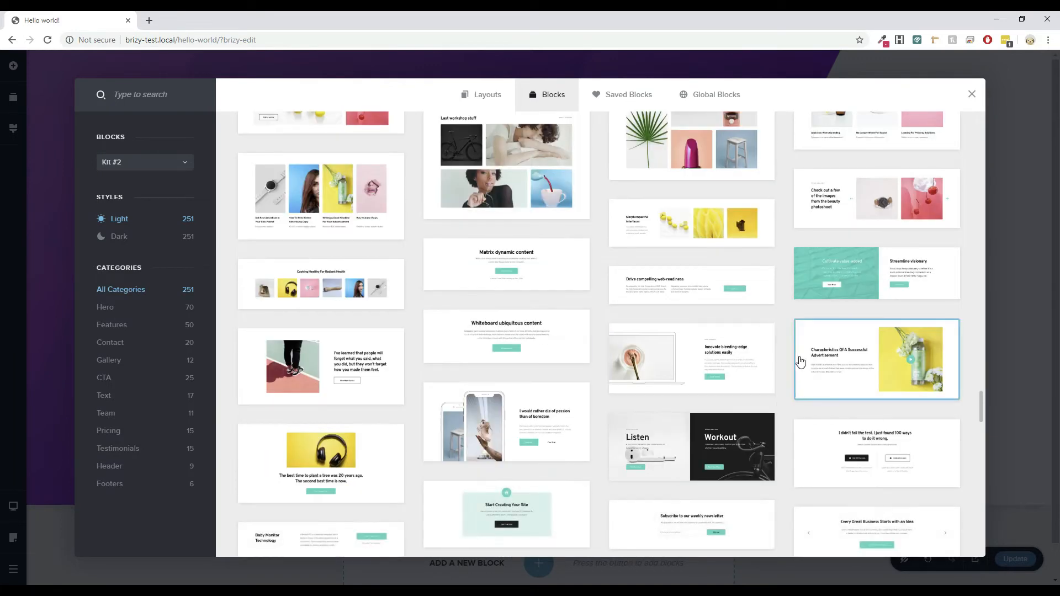
scroll(800, 362, down, 2)
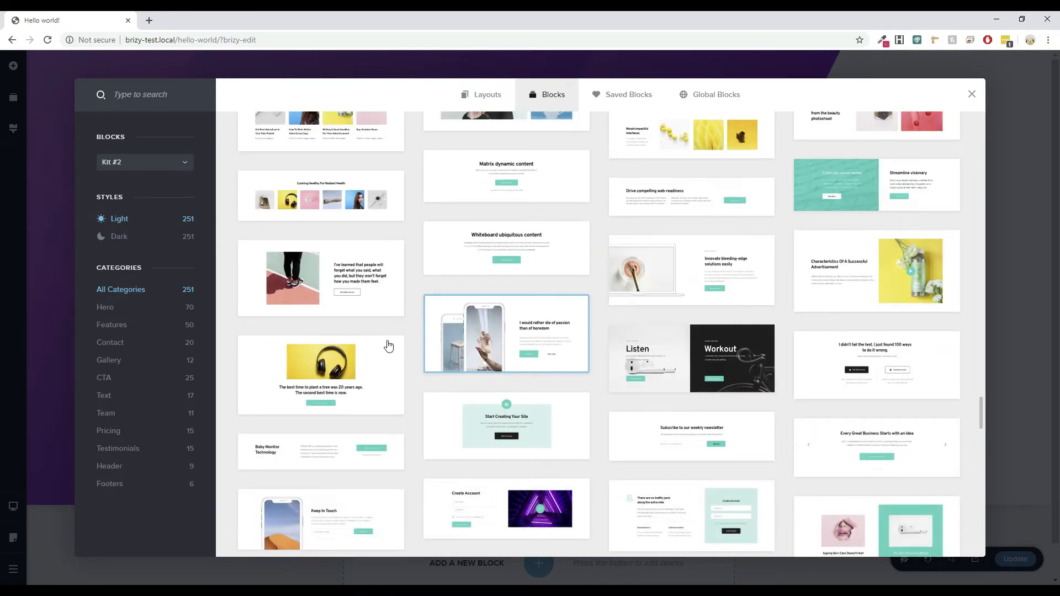
scroll(287, 403, down, 5)
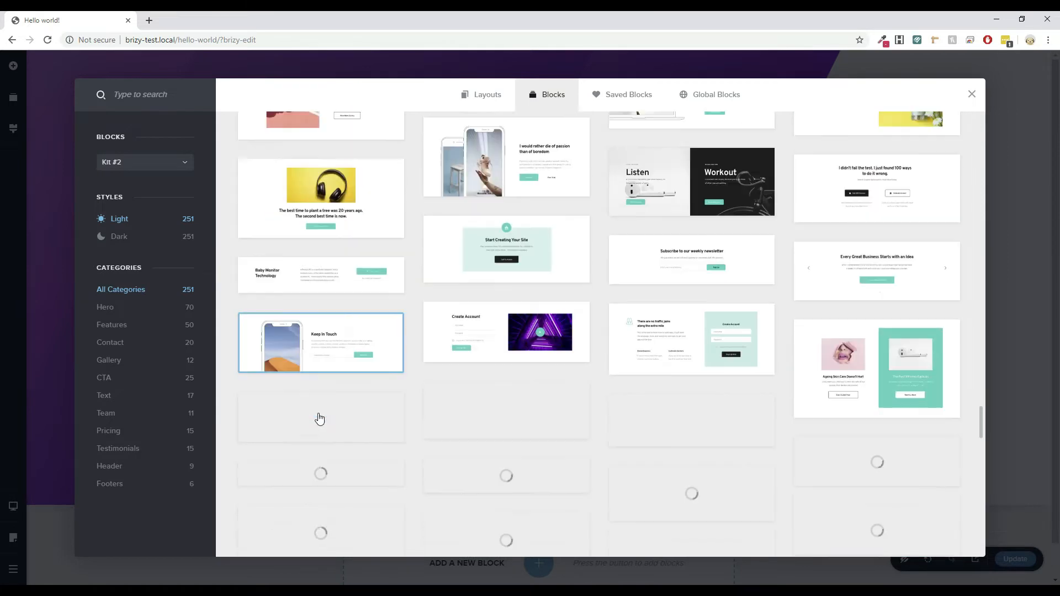
scroll(568, 386, down, 4)
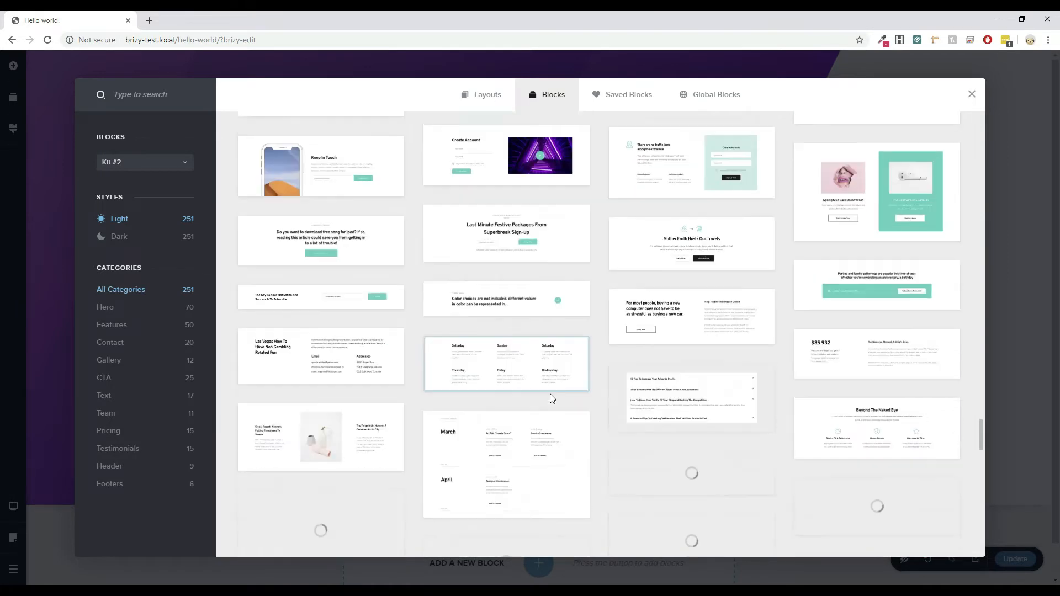
scroll(558, 397, down, 3)
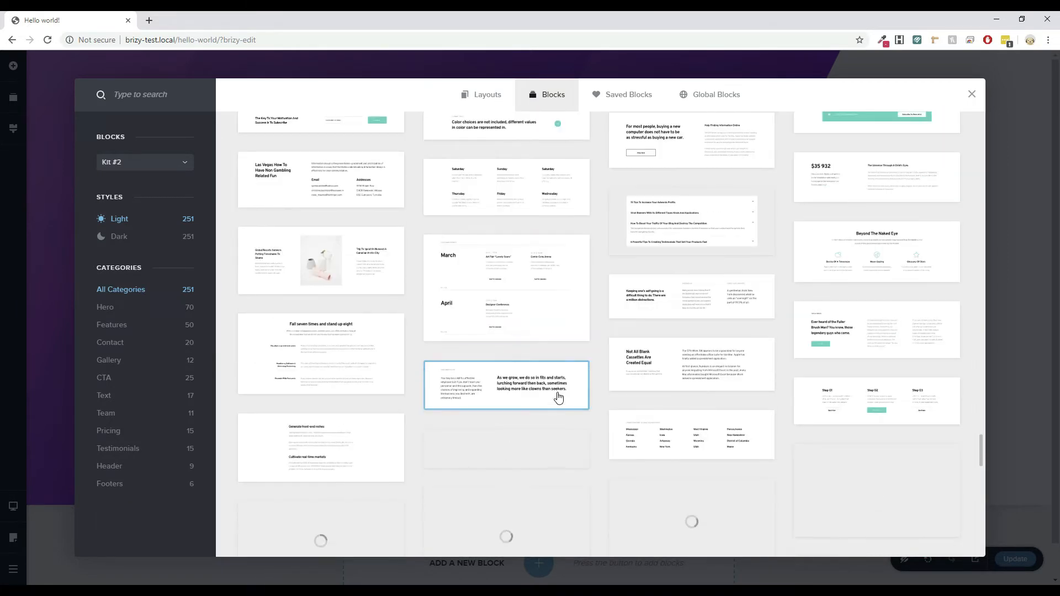
Find the green table design among the light Kit #2 pricing blocks and add it below the hero block.
scroll(559, 396, down, 3)
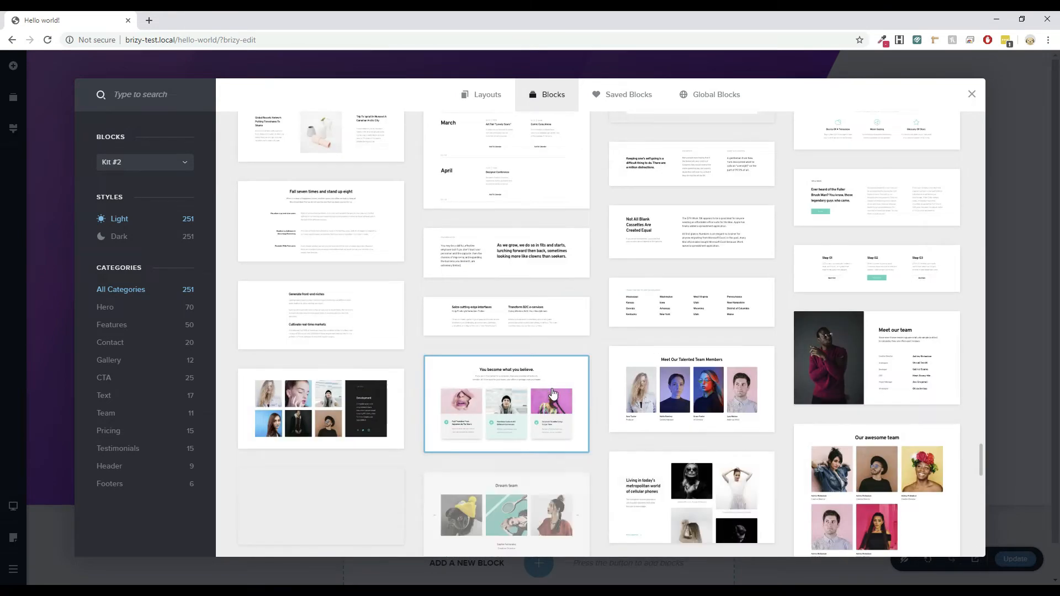
scroll(558, 395, down, 2)
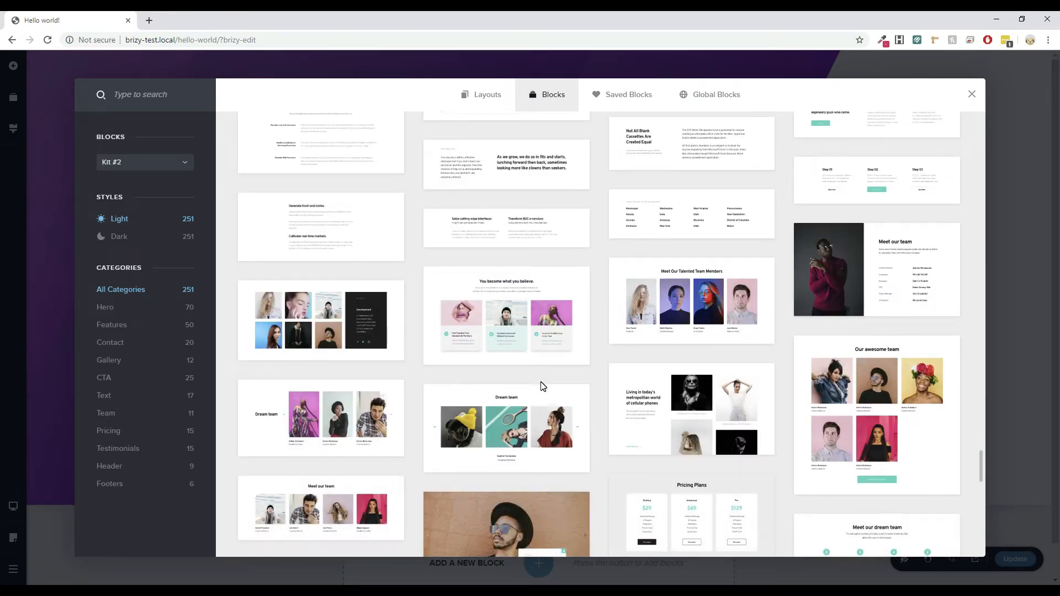
scroll(541, 386, down, 2)
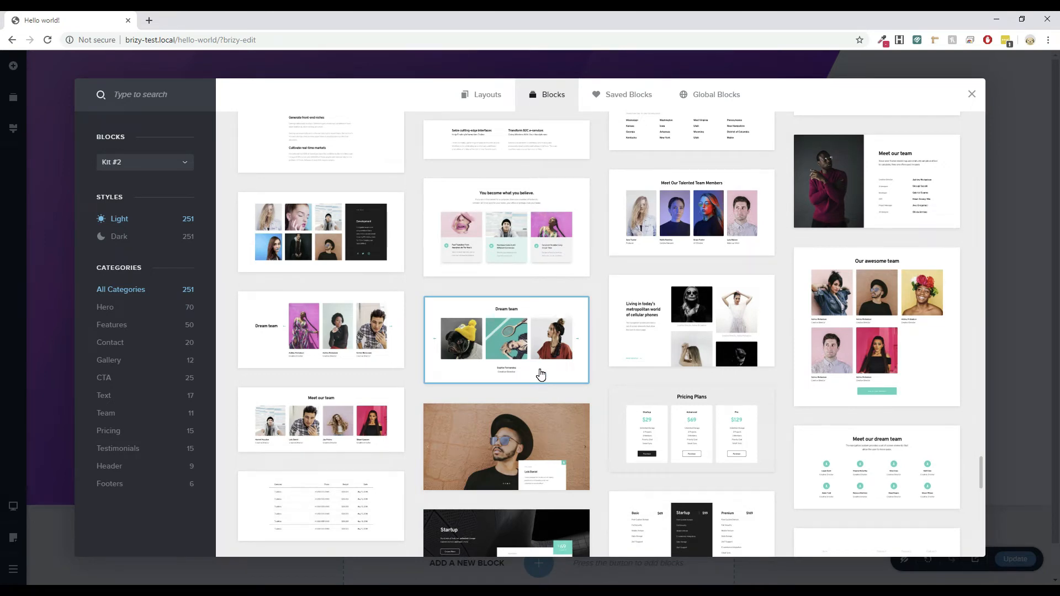
scroll(540, 375, down, 4)
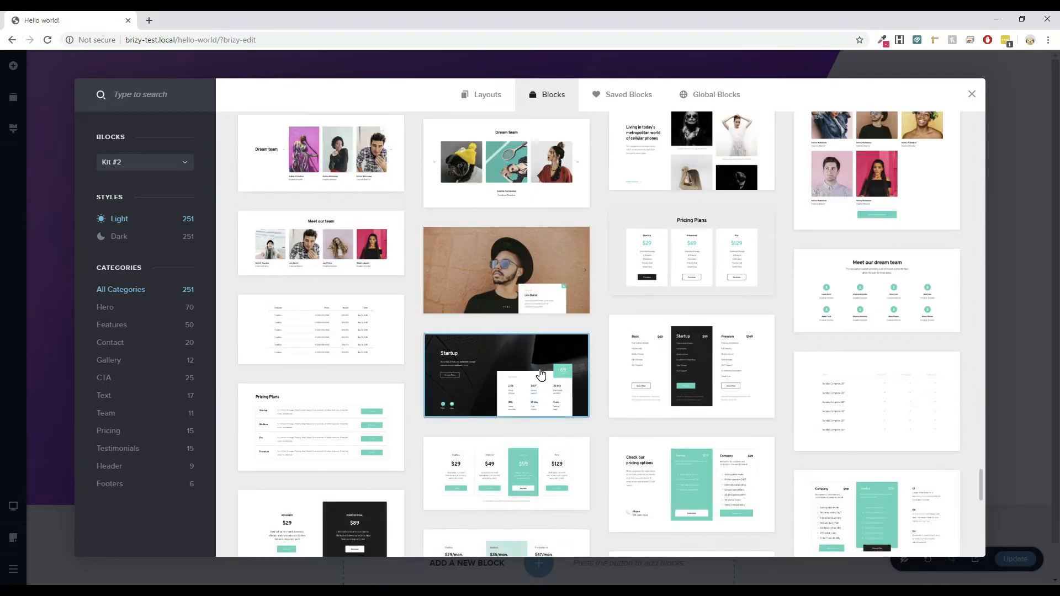
scroll(540, 375, down, 3)
scroll(540, 374, down, 2)
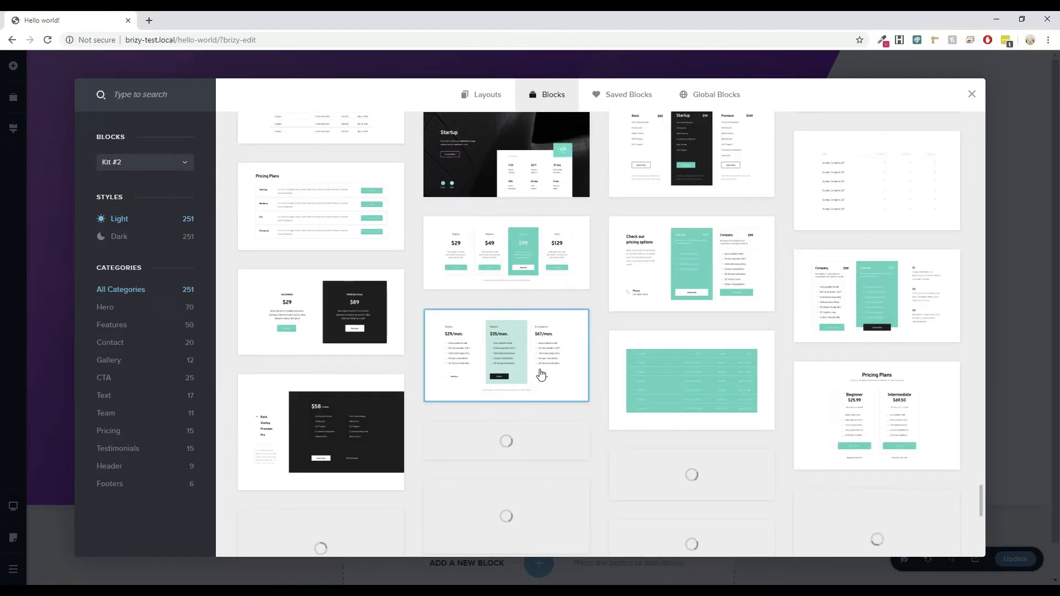
scroll(540, 375, down, 3)
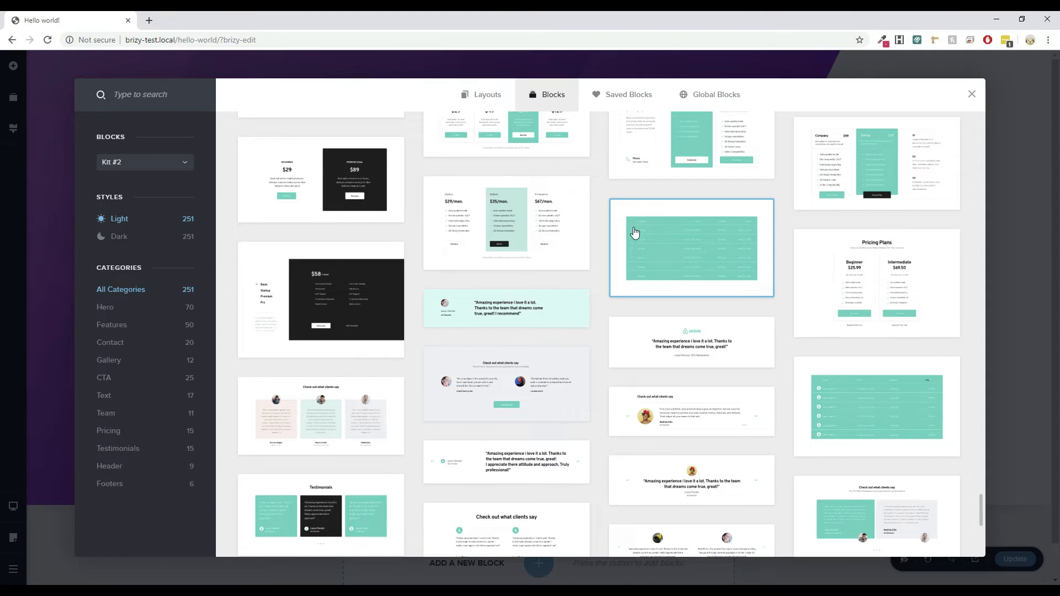
click(709, 245)
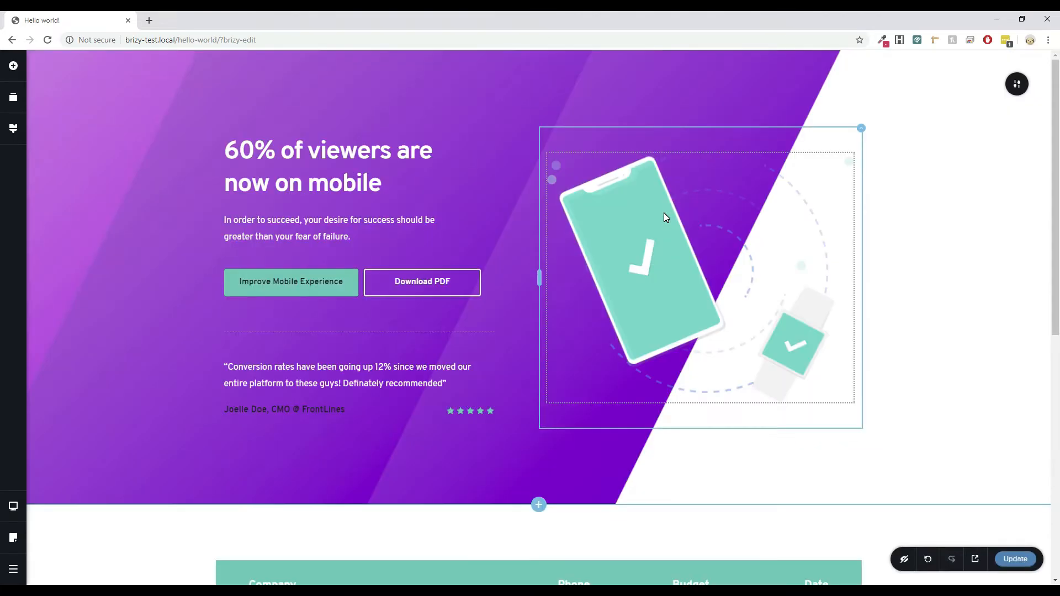
Add the light Kit #2 "Huge Sale Starting Soon..." countdown block below the green table.
scroll(562, 326, down, 3)
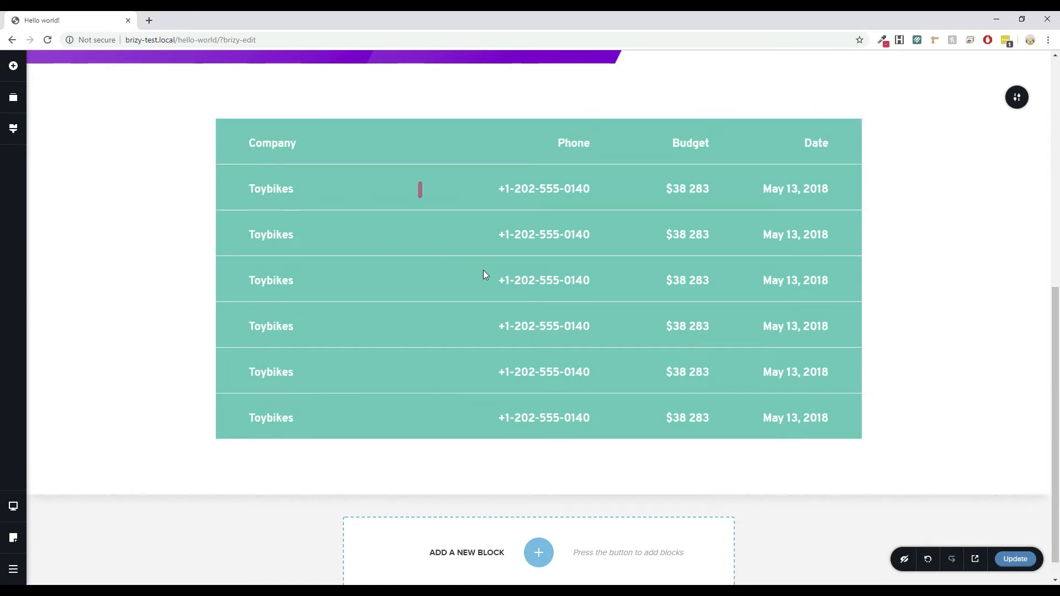
scroll(428, 245, up, 1)
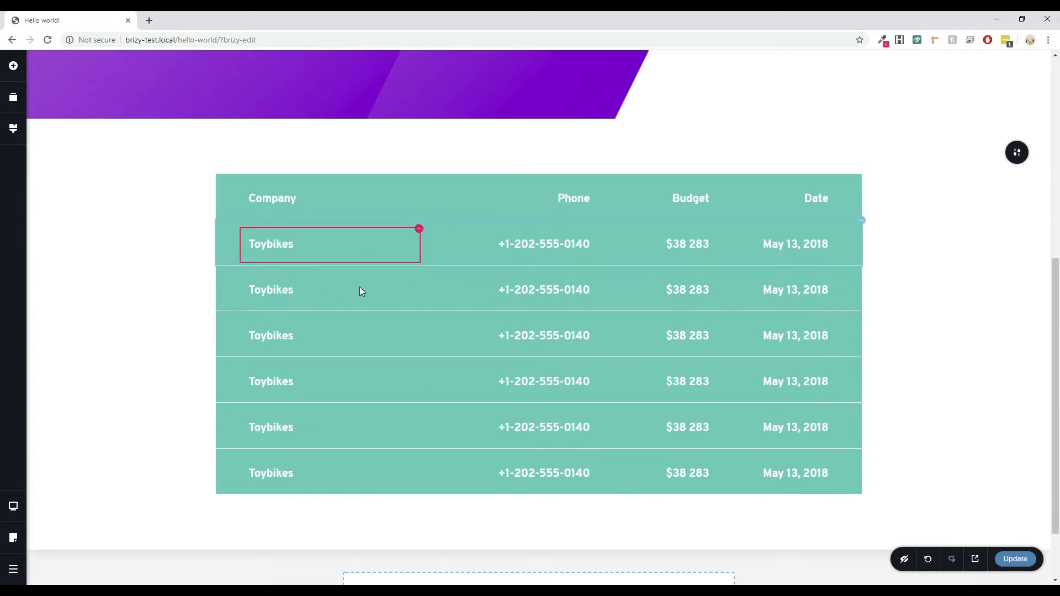
scroll(426, 312, down, 2)
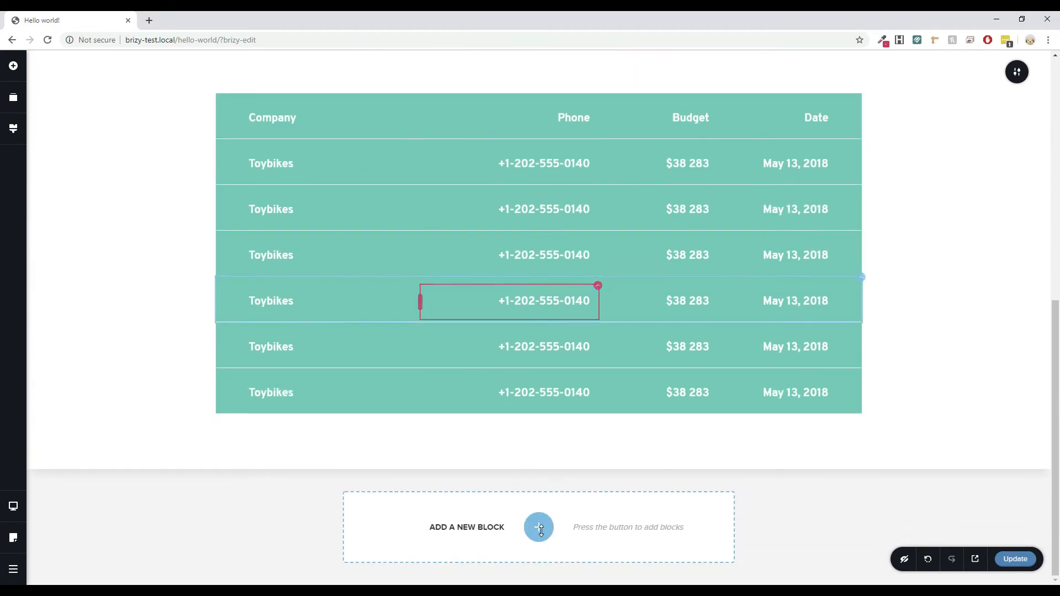
click(539, 528)
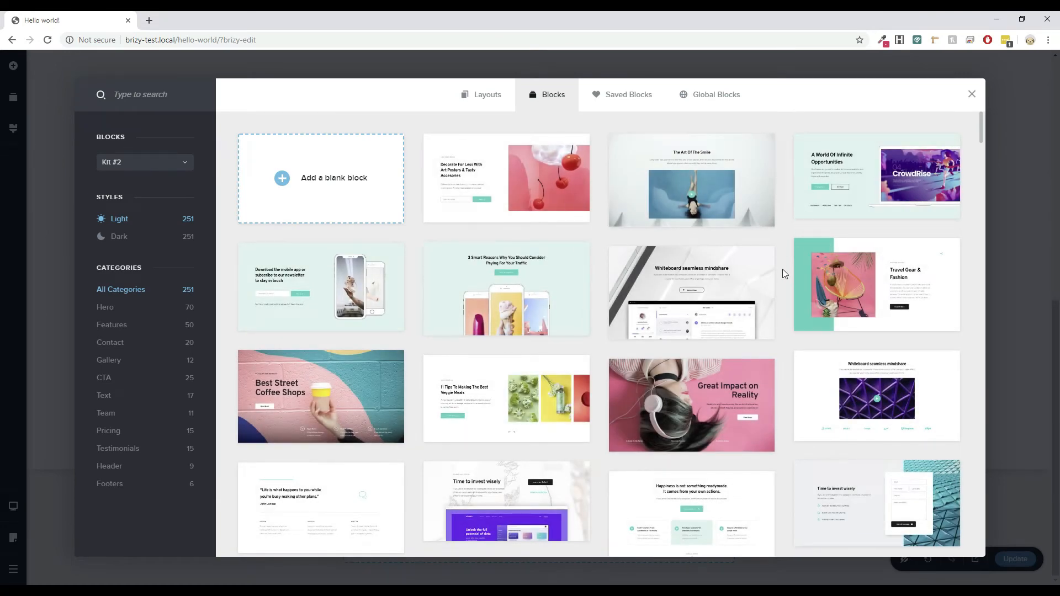
scroll(781, 269, down, 5)
scroll(781, 274, down, 3)
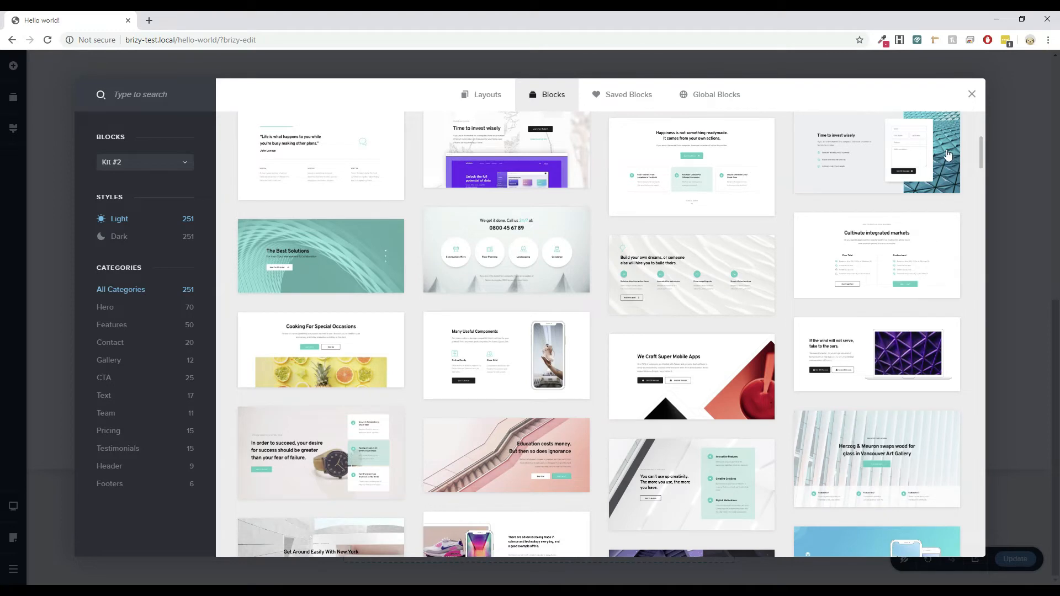
scroll(535, 327, down, 9)
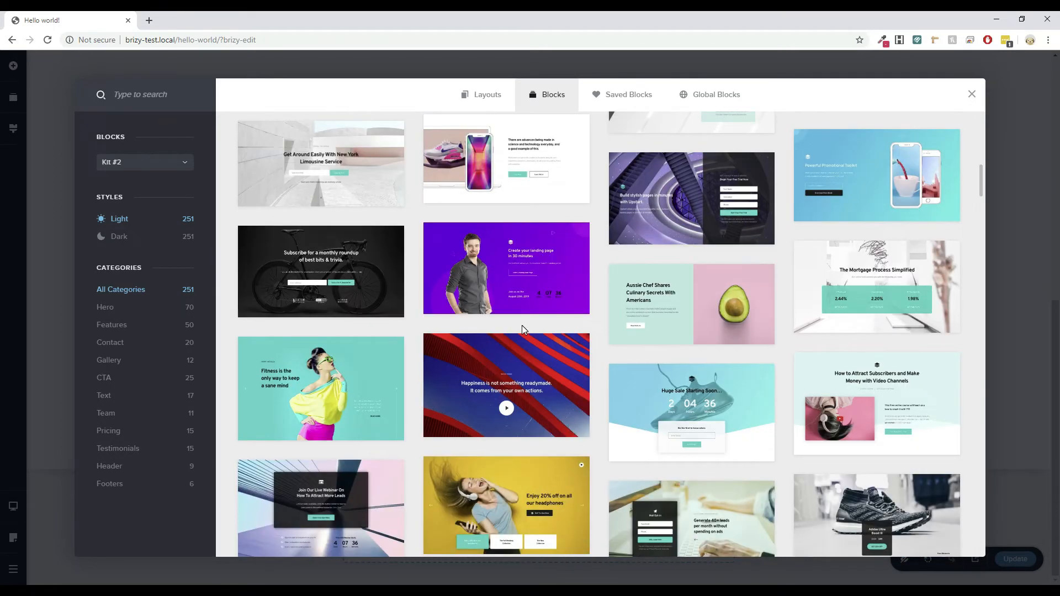
scroll(523, 329, down, 3)
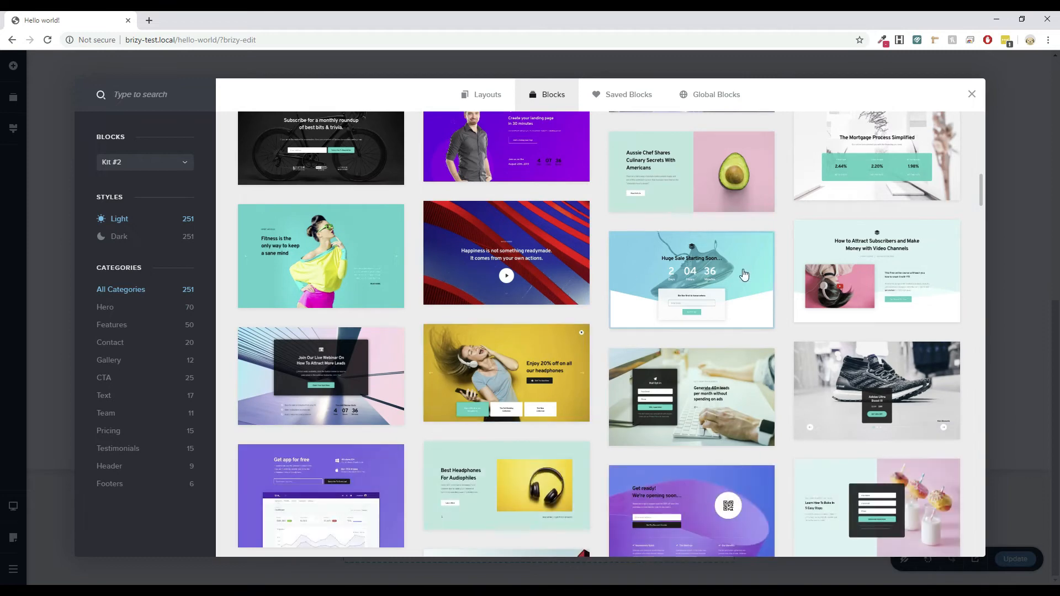
click(737, 270)
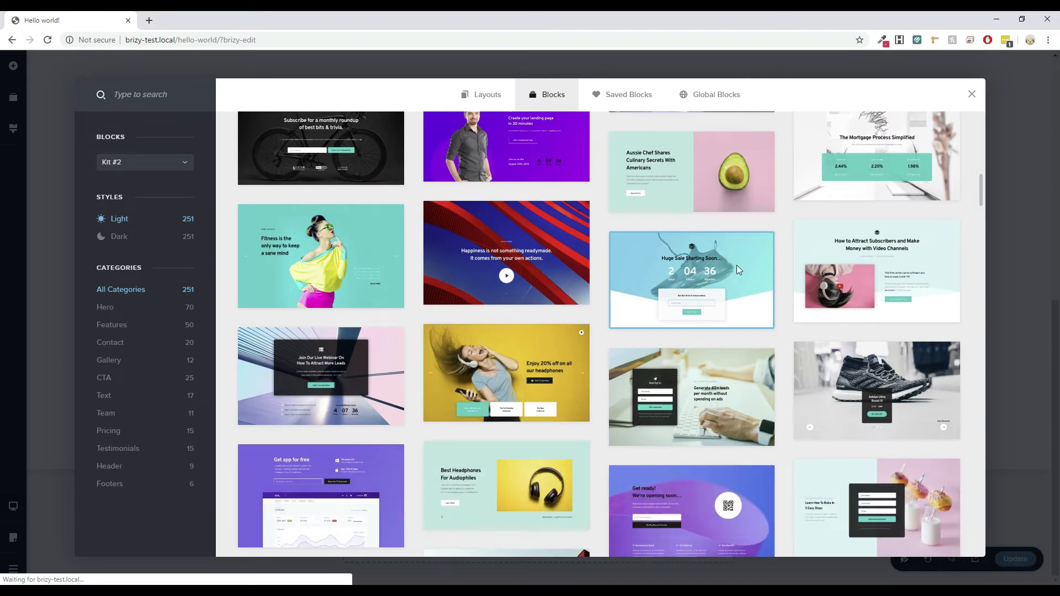
Open the field settings of the Enter Email input in the countdown block's sign-up form.
scroll(706, 295, down, 6)
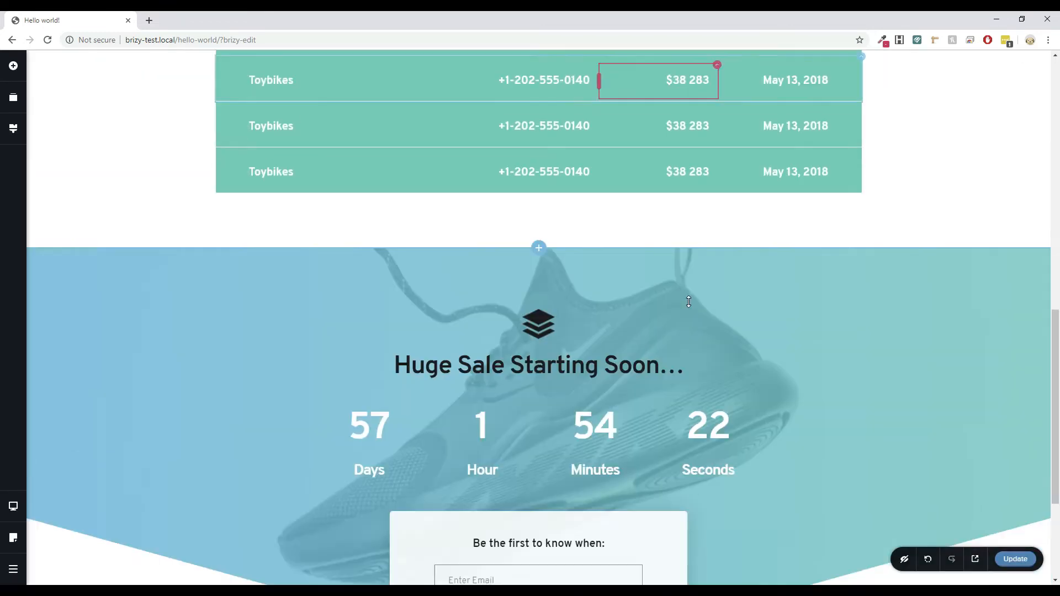
scroll(690, 302, down, 2)
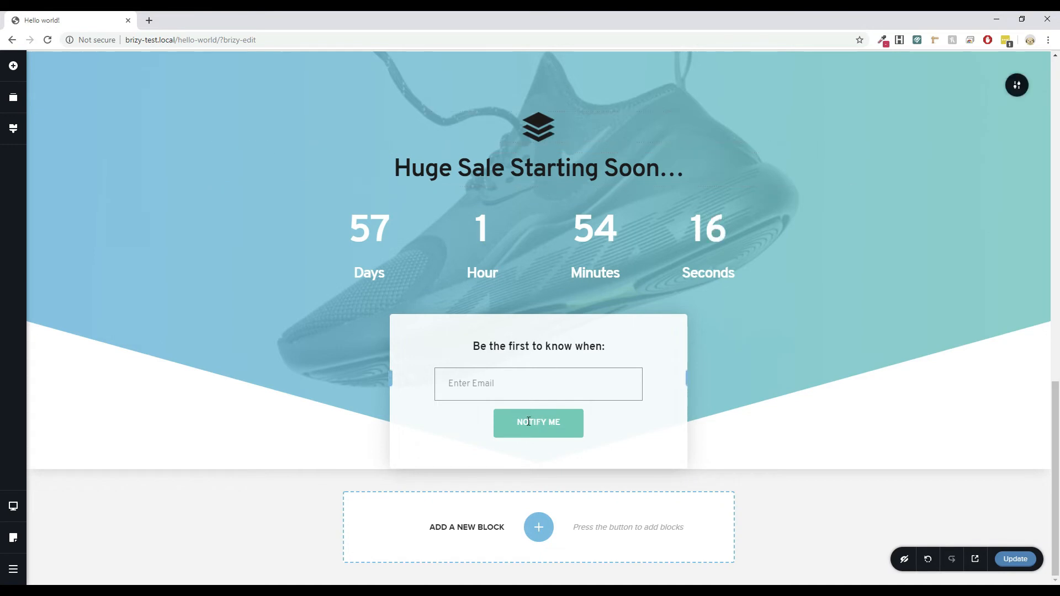
click(496, 382)
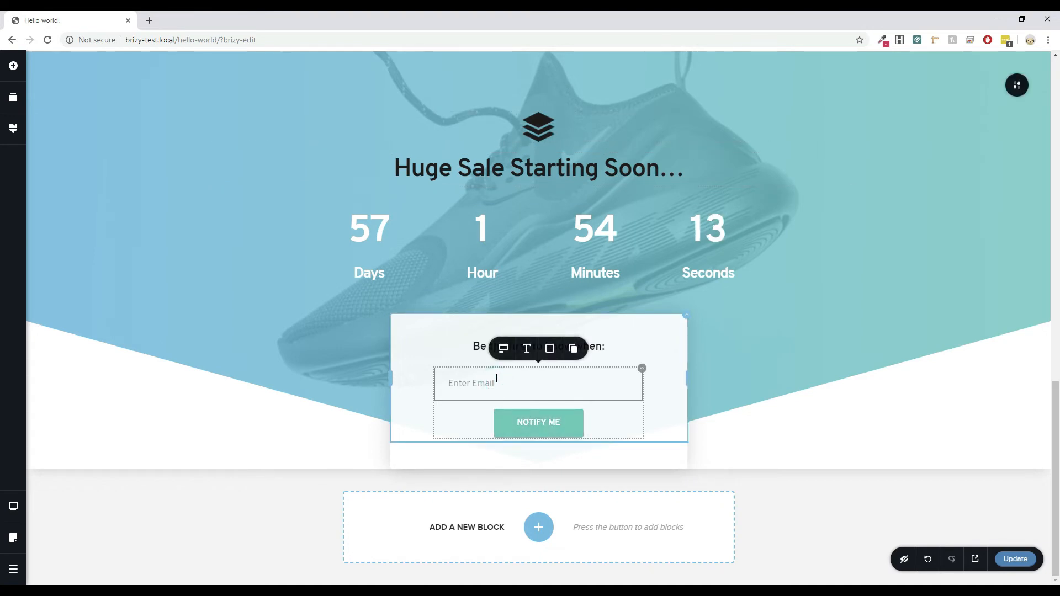
click(510, 347)
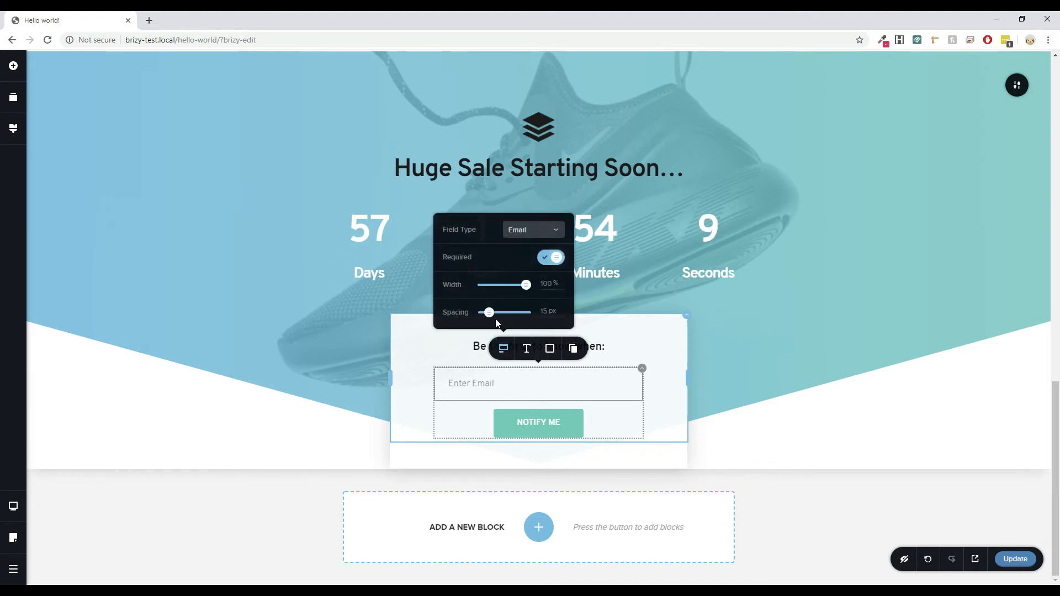
Close the email field's settings and look through the light Kit #2 designs in the block library.
click(834, 358)
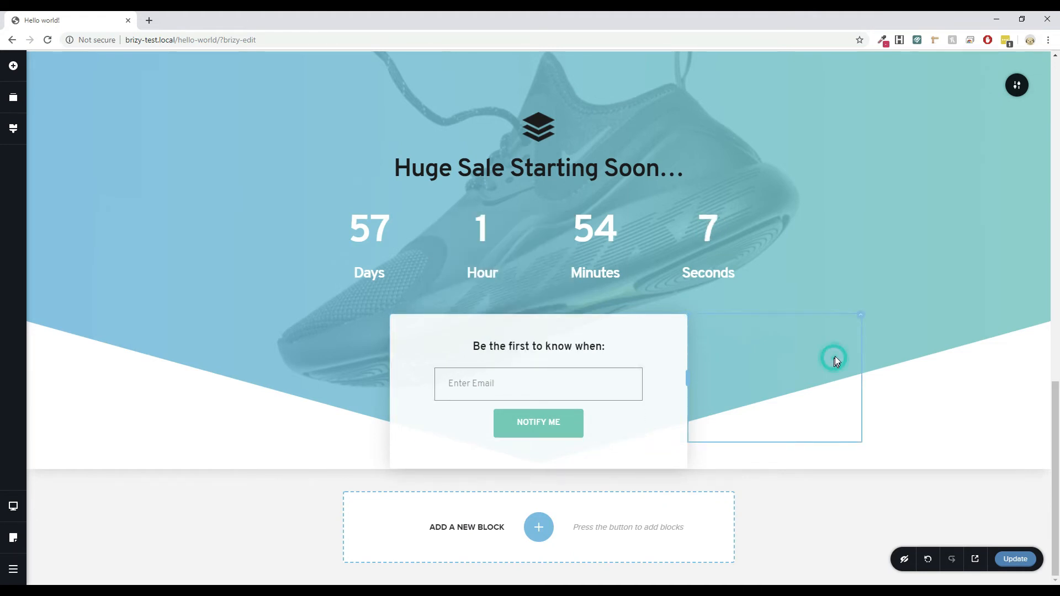
click(894, 227)
click(539, 529)
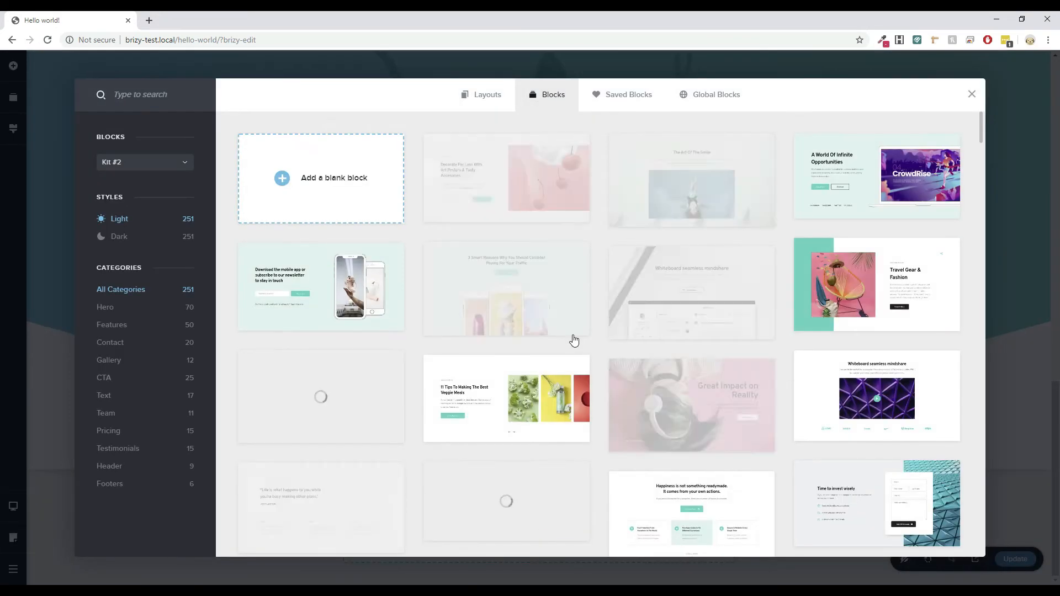
scroll(580, 341, down, 7)
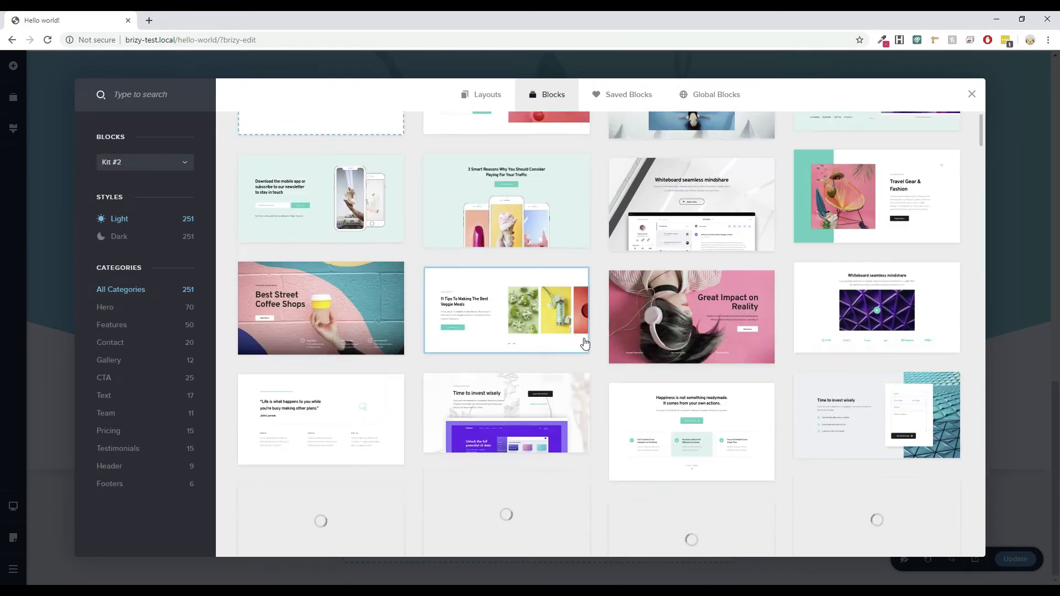
scroll(481, 209, down, 1)
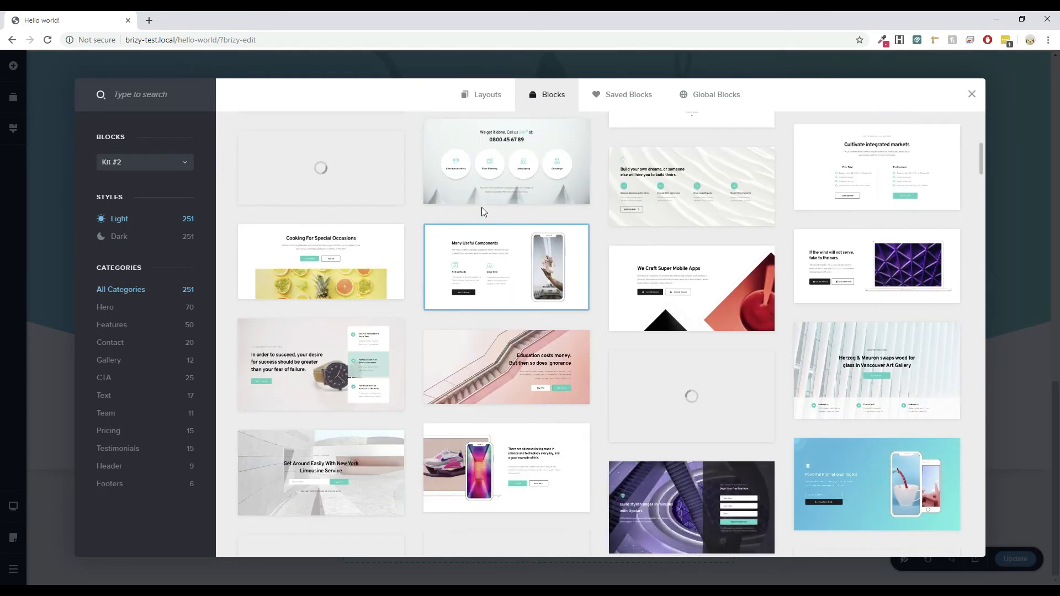
scroll(481, 210, up, 4)
scroll(482, 212, up, 4)
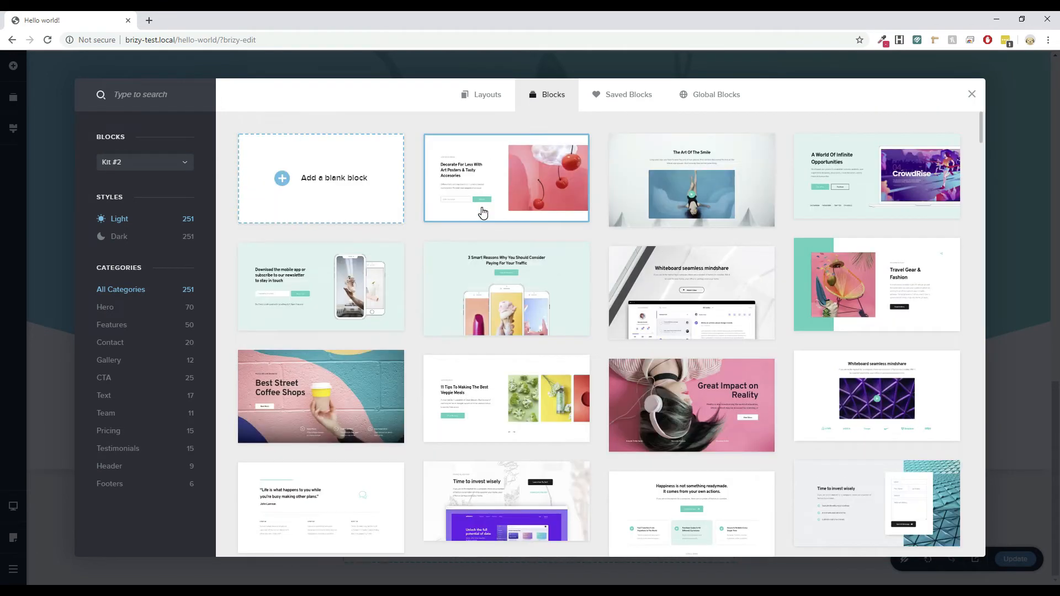
Switch the block library to Kit #1 and examine its light designs across all categories.
click(133, 163)
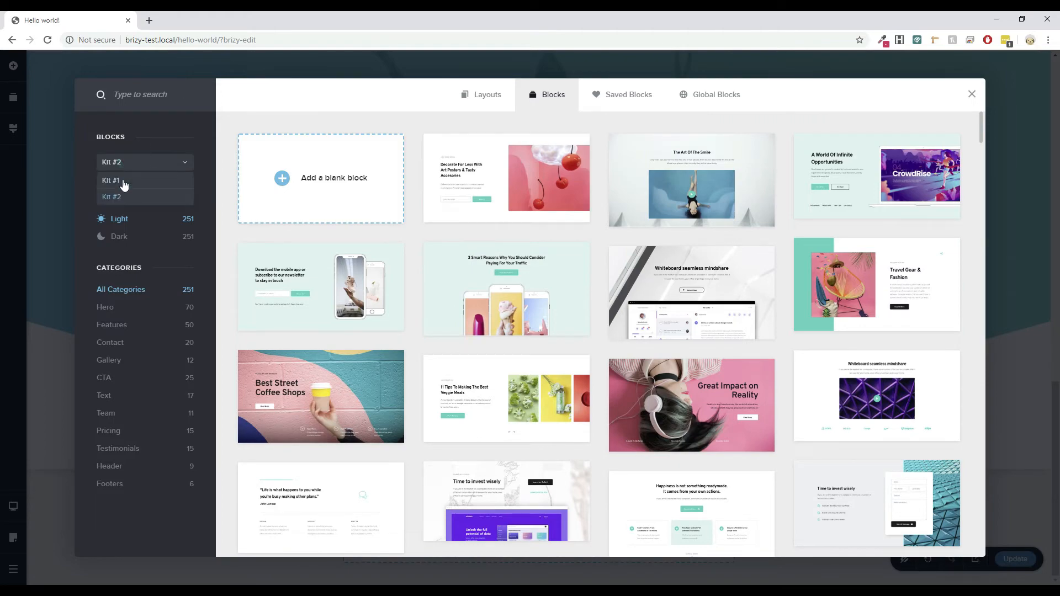
click(123, 183)
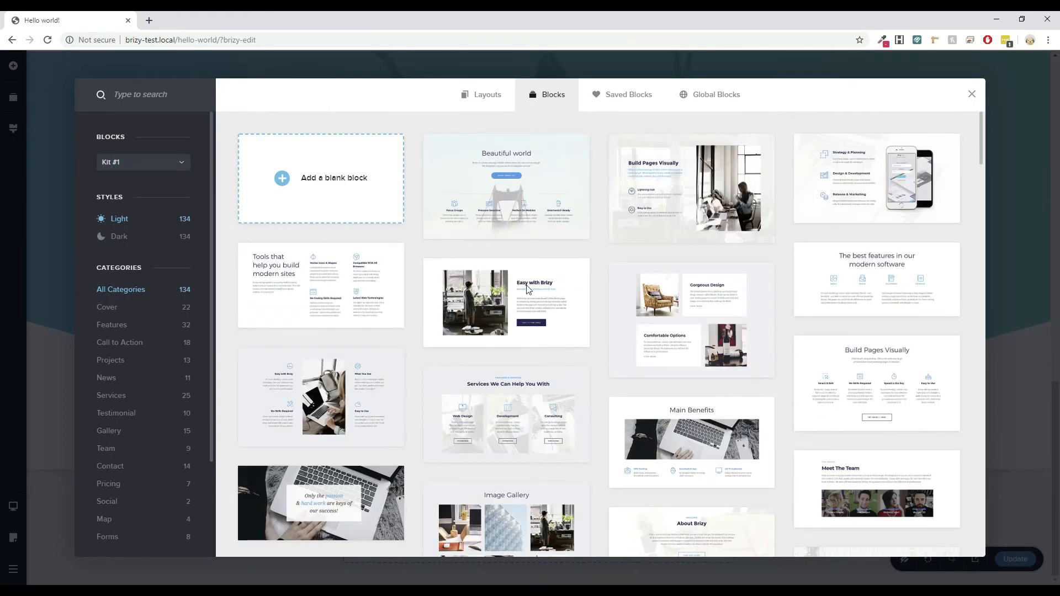
scroll(489, 364, down, 12)
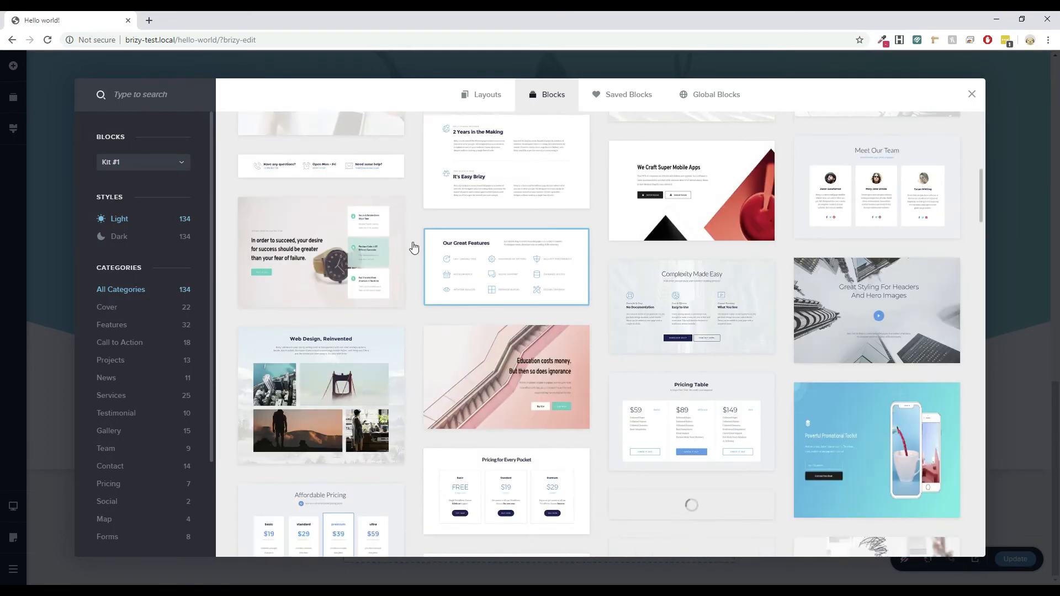
scroll(414, 246, down, 2)
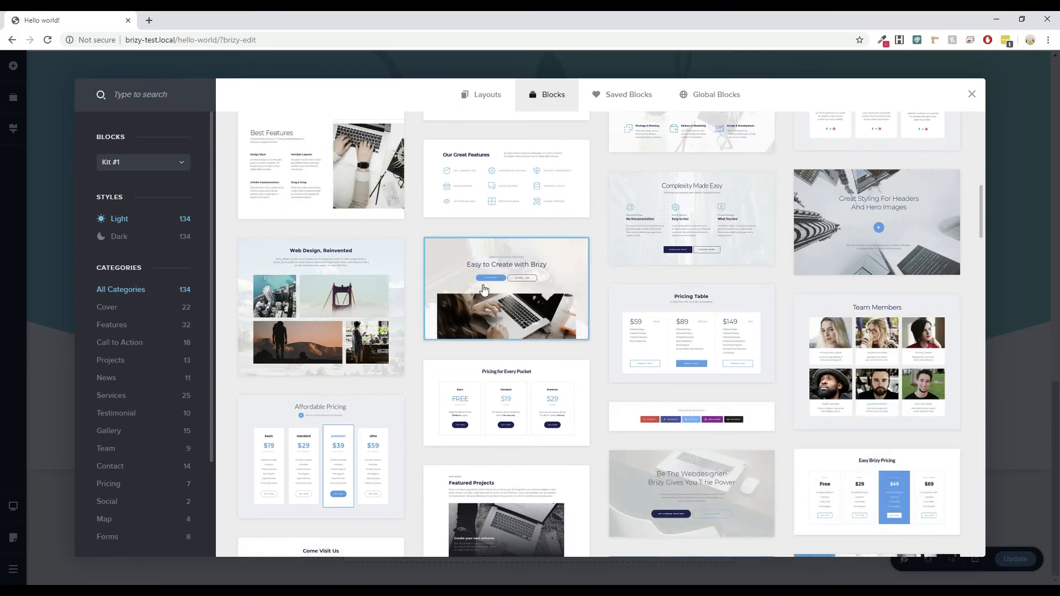
scroll(548, 313, up, 5)
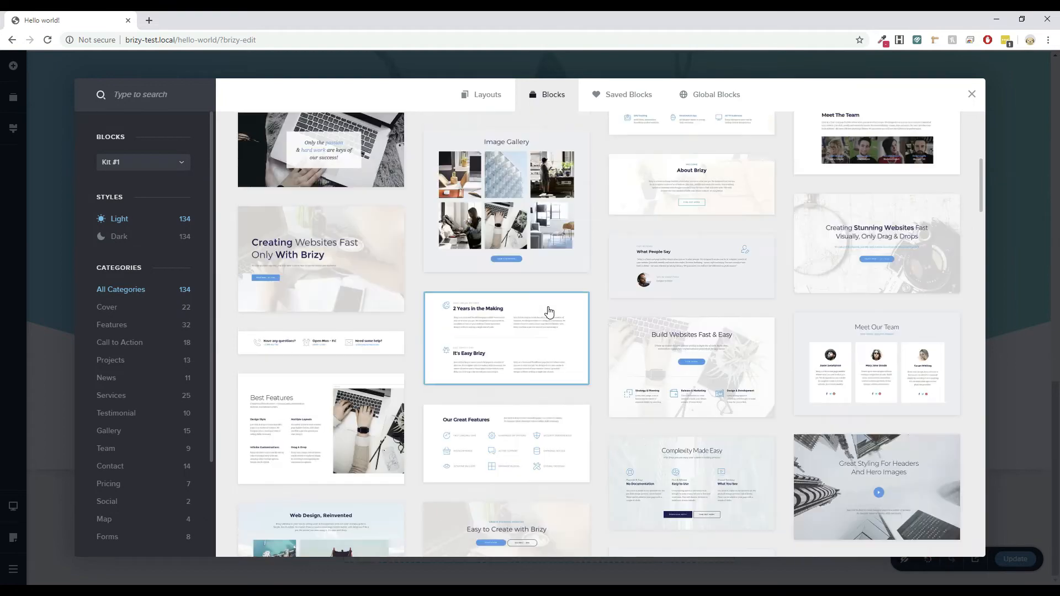
scroll(548, 312, up, 6)
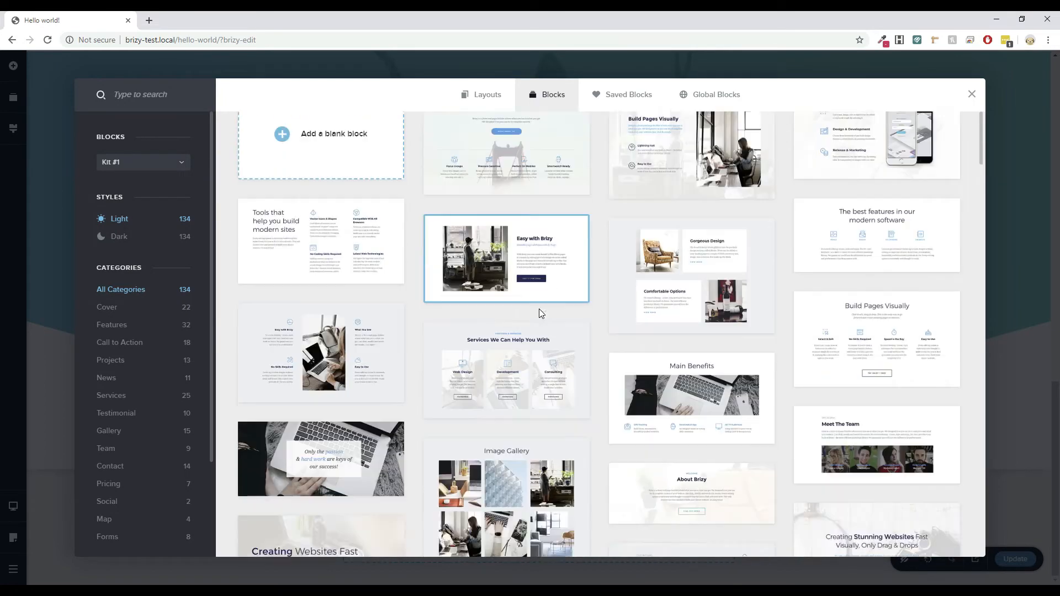
scroll(539, 313, down, 20)
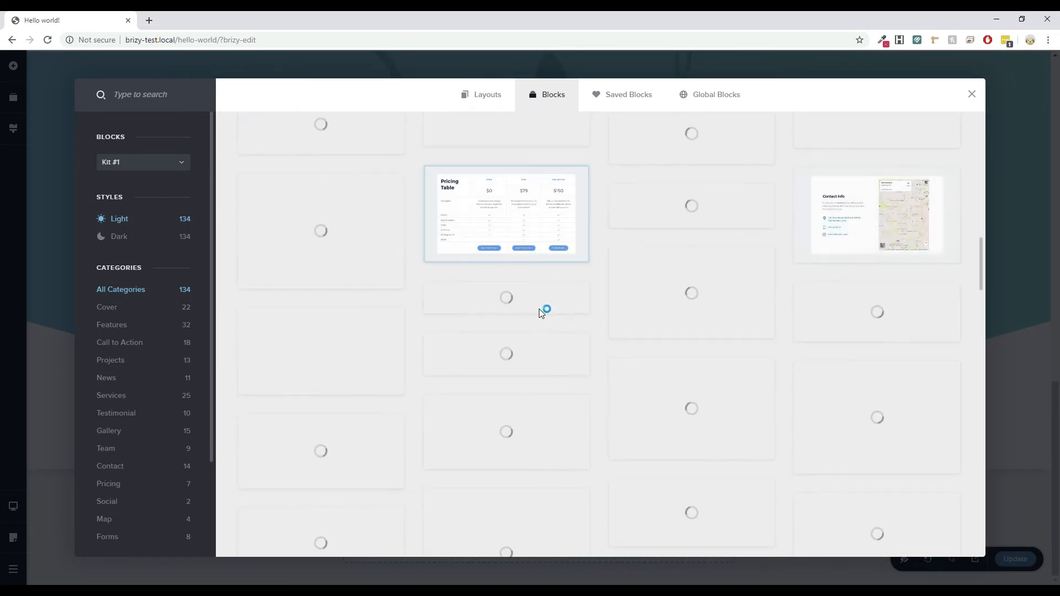
scroll(538, 309, up, 6)
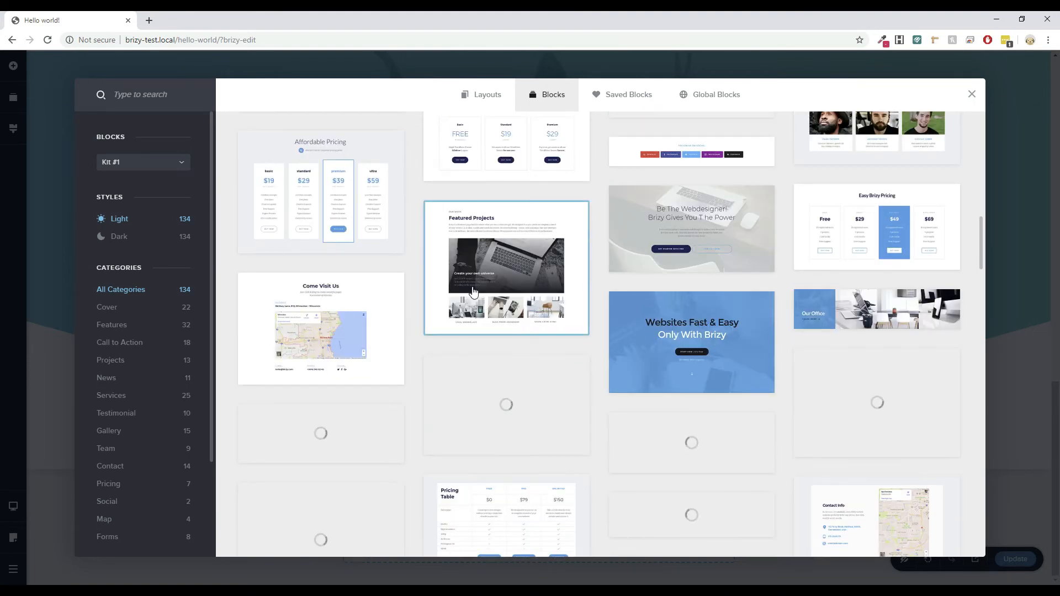
scroll(460, 259, up, 12)
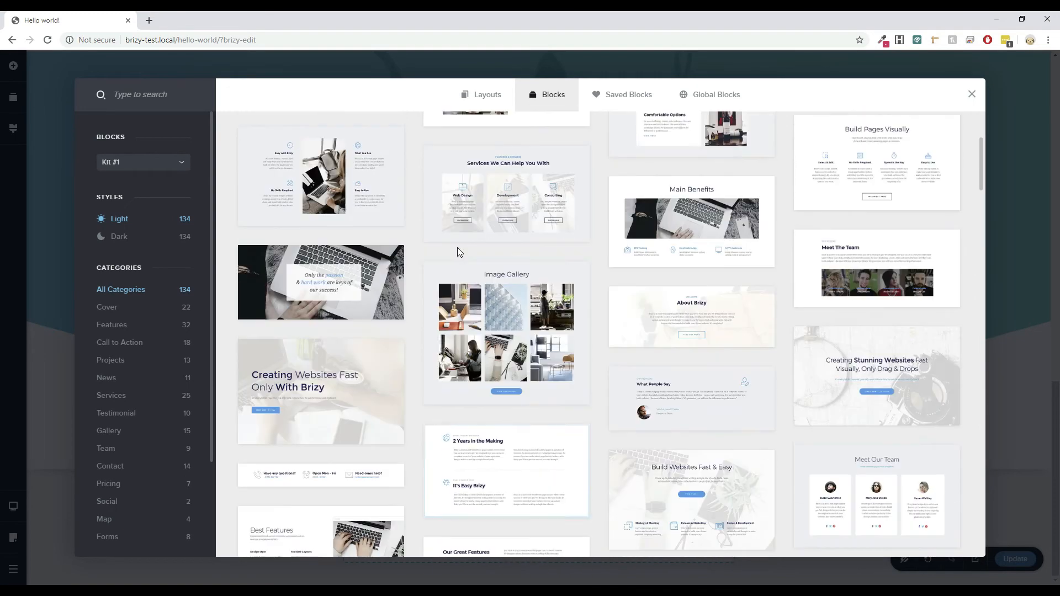
scroll(457, 248, up, 4)
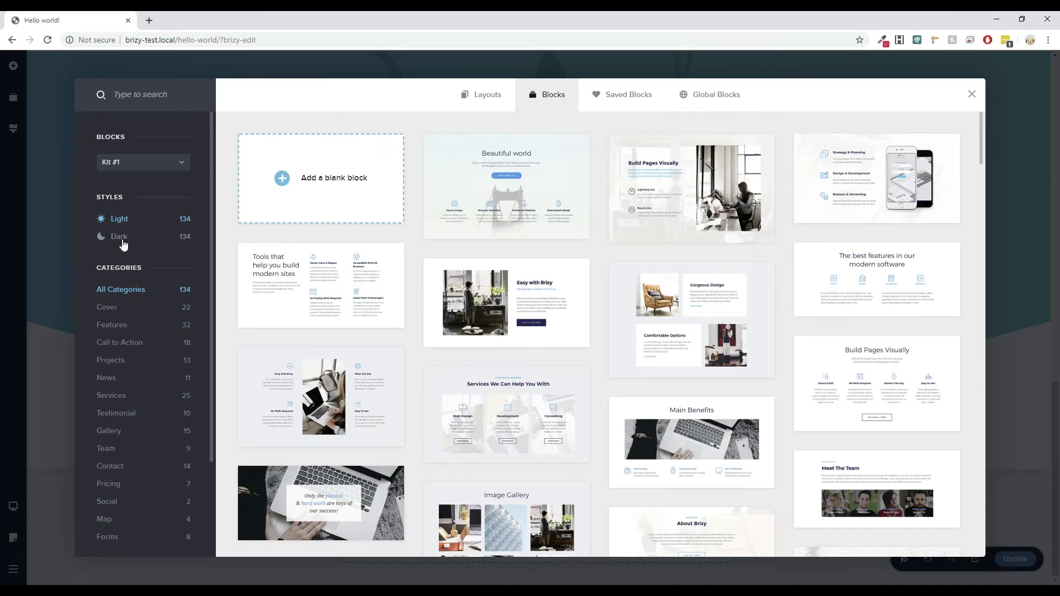
Switch the library back to Kit #2 and add the light "How to generate 100k+ visitors / month without spending on ads" block below the countdown block.
click(119, 165)
click(126, 185)
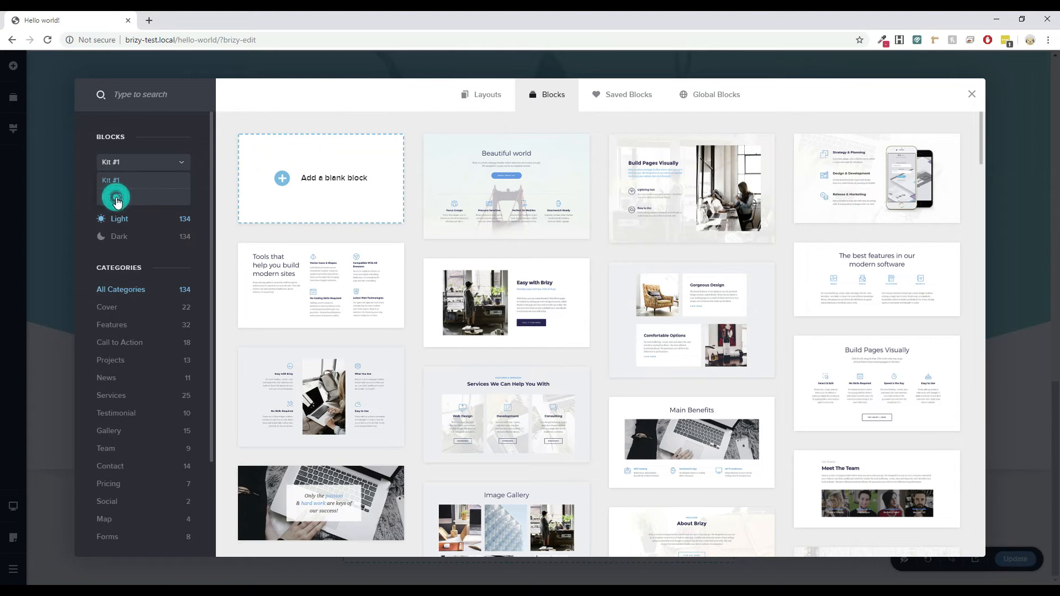
scroll(549, 267, down, 6)
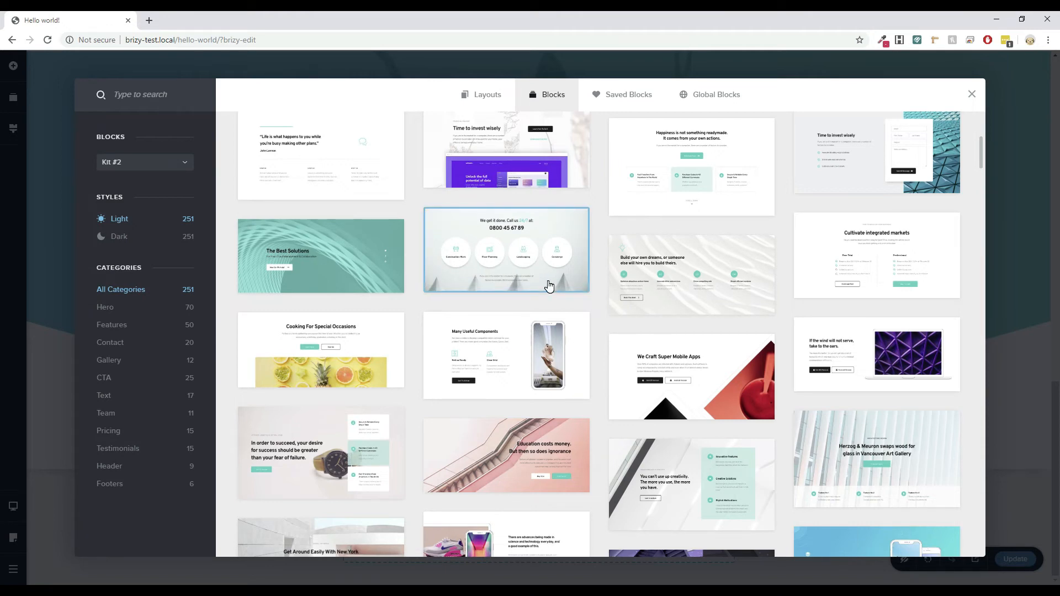
scroll(549, 285, down, 7)
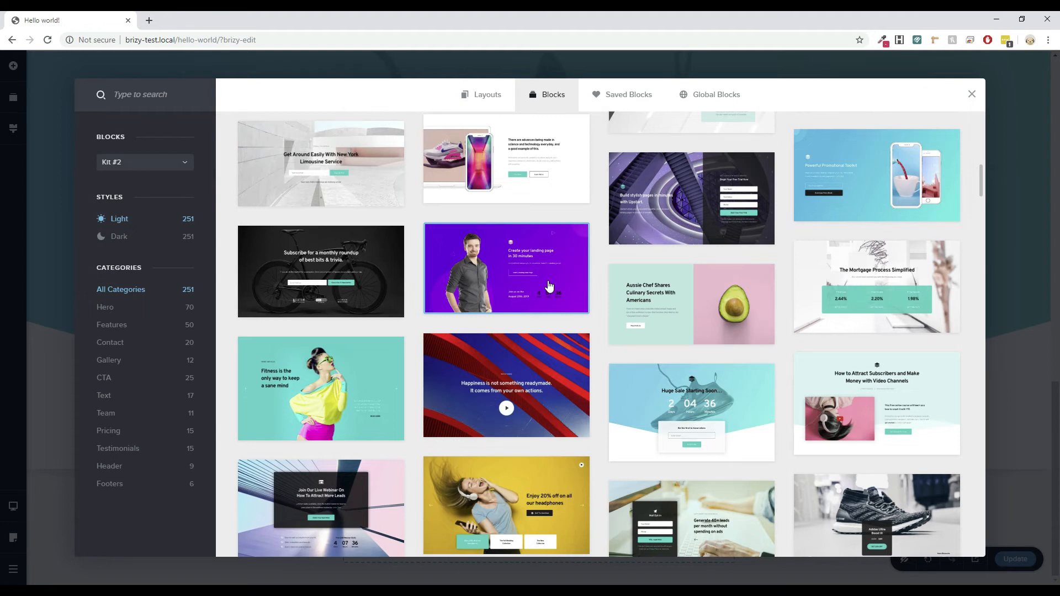
scroll(549, 285, down, 4)
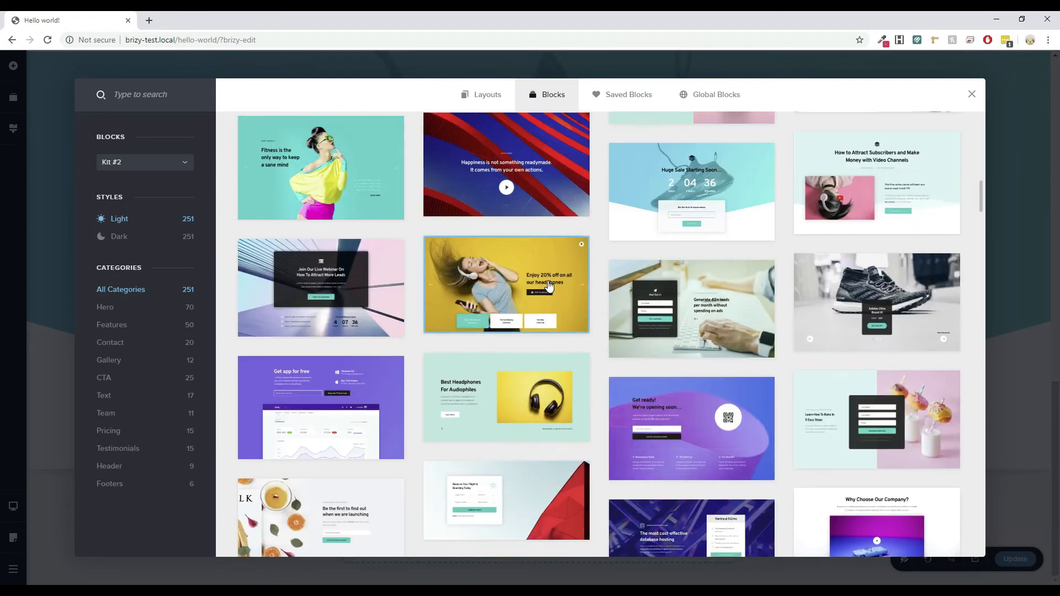
scroll(548, 285, down, 8)
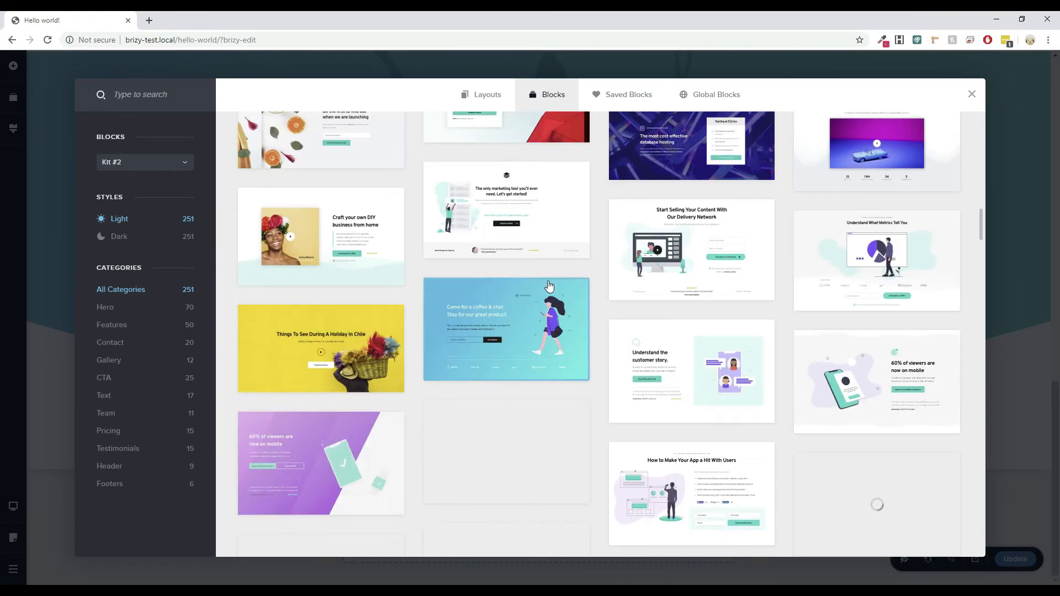
scroll(548, 285, down, 2)
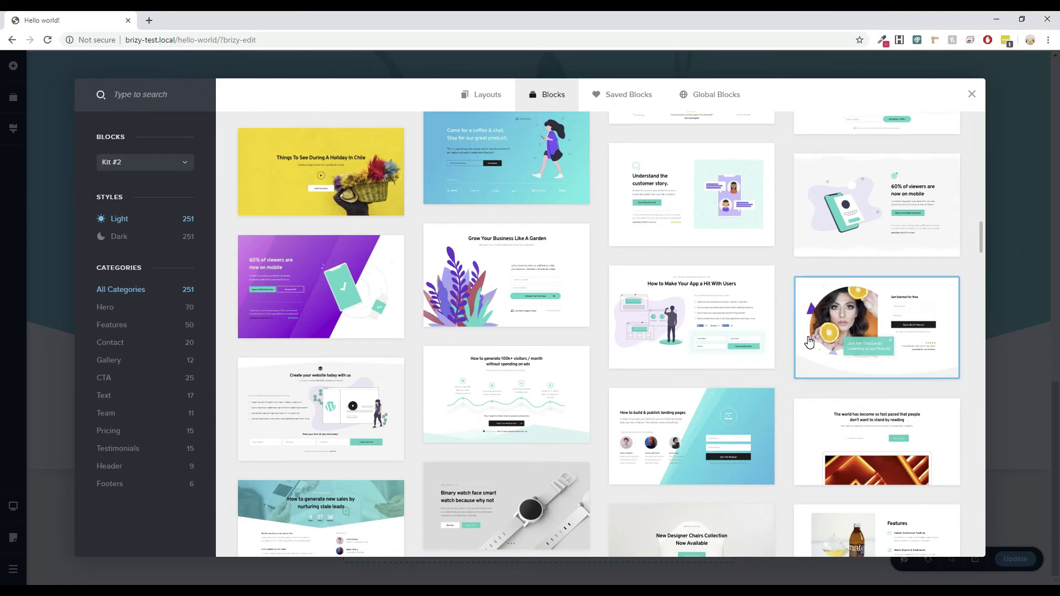
scroll(721, 347, down, 2)
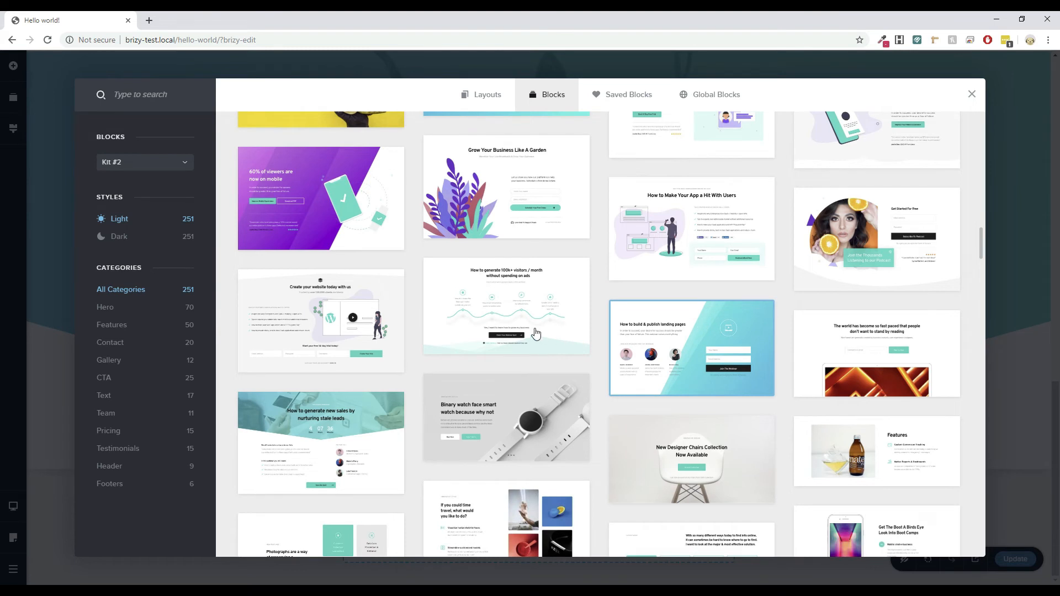
click(497, 296)
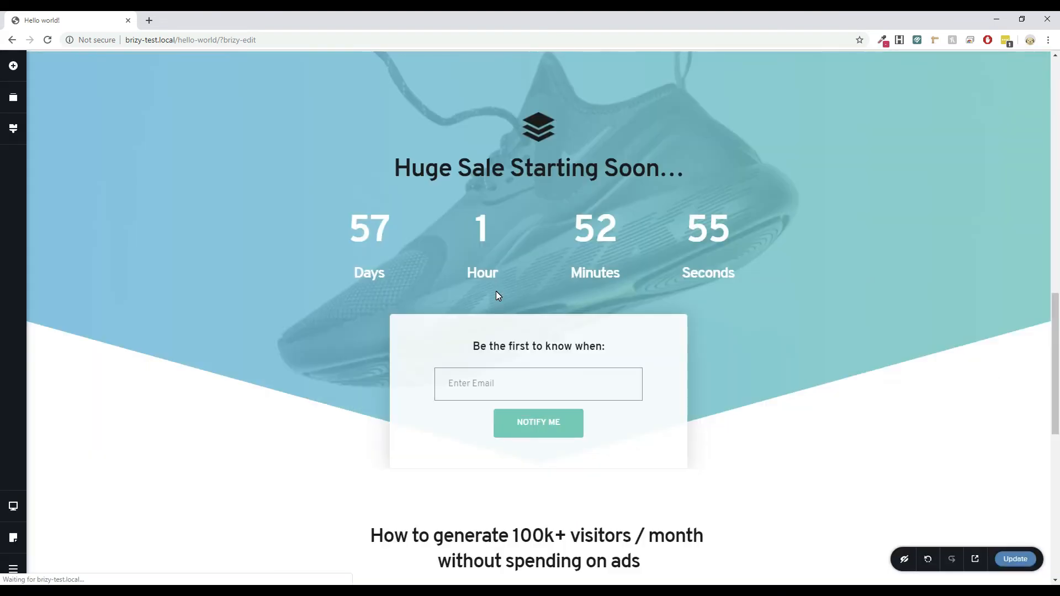
Inspect the wave graphic and the four feature icons in the "How to generate 100k+ visitors" block.
scroll(497, 295, down, 4)
scroll(496, 295, down, 6)
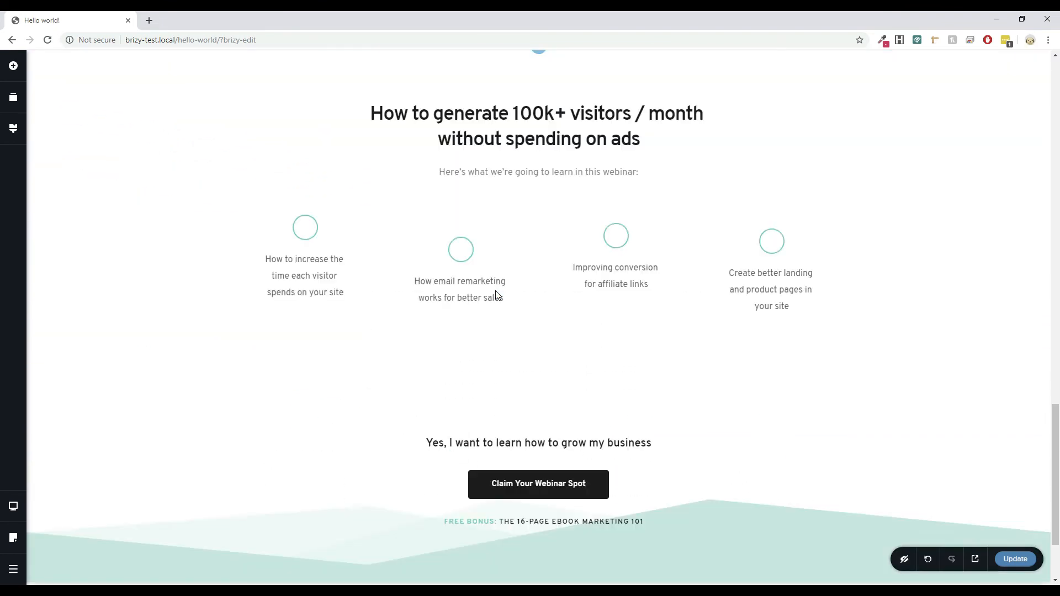
scroll(495, 295, up, 2)
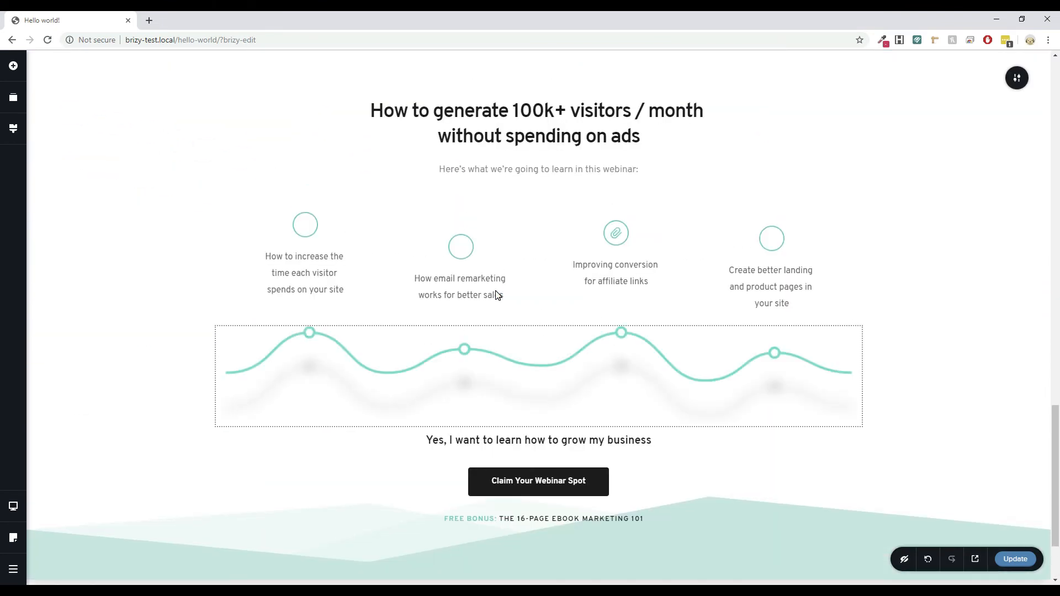
click(313, 339)
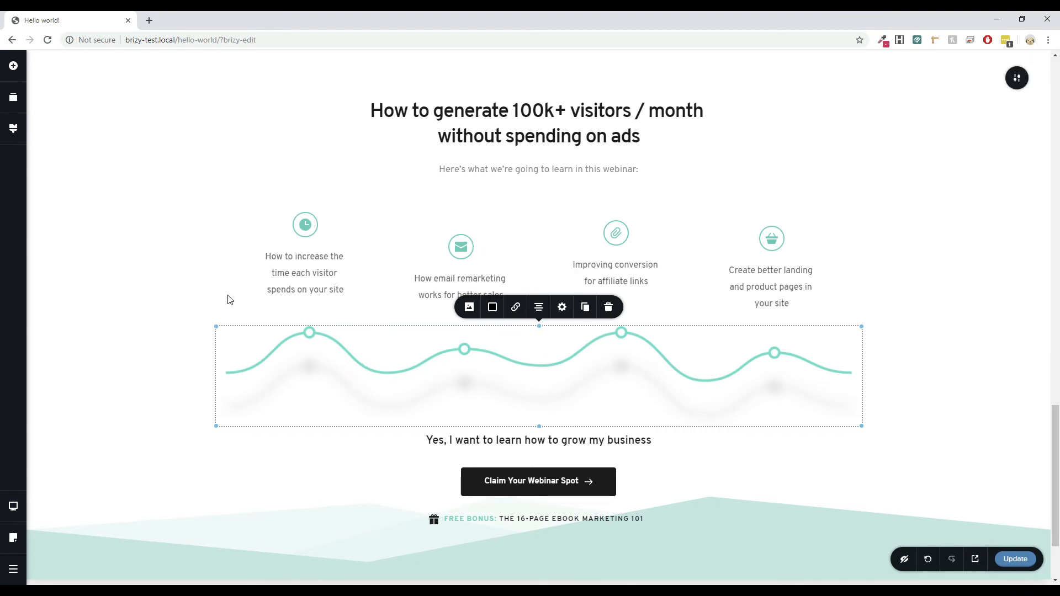
click(174, 253)
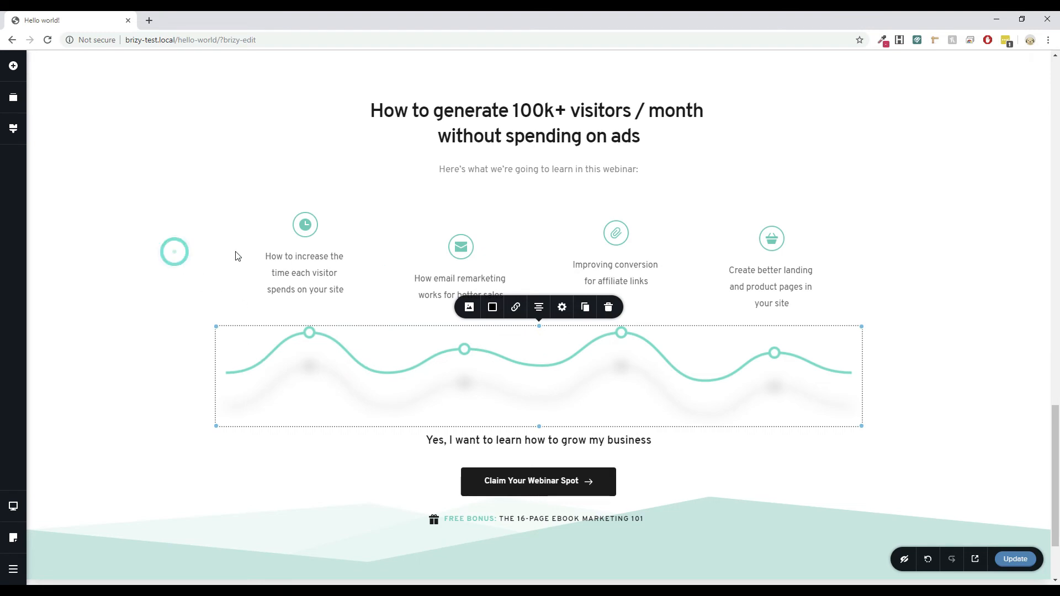
click(312, 229)
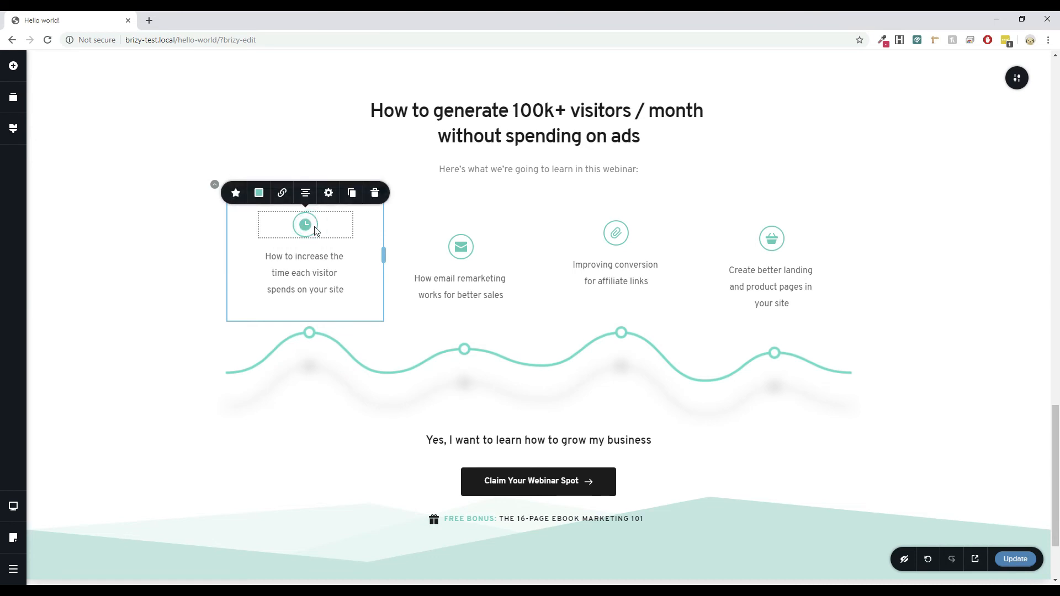
click(459, 245)
click(628, 238)
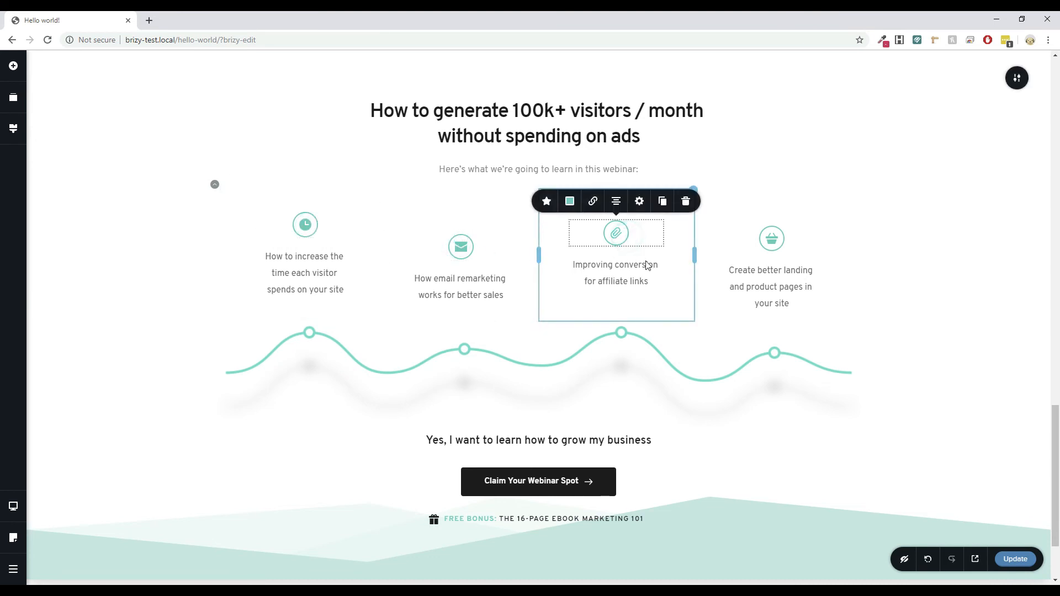
click(775, 251)
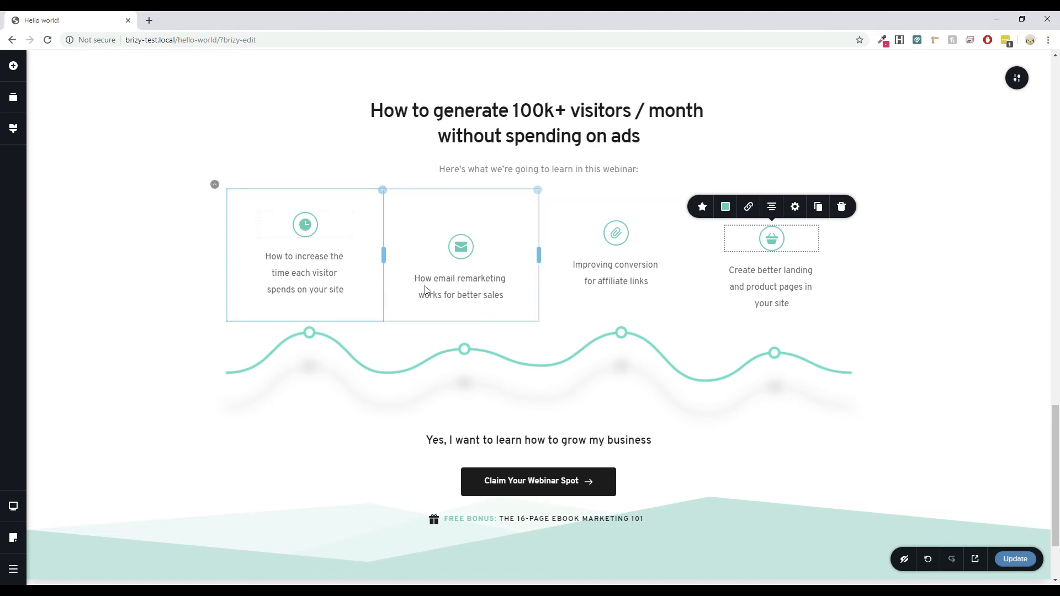
Preview the page in Tablet and Mobile views, checking the layout of the webinar and countdown blocks.
click(6, 509)
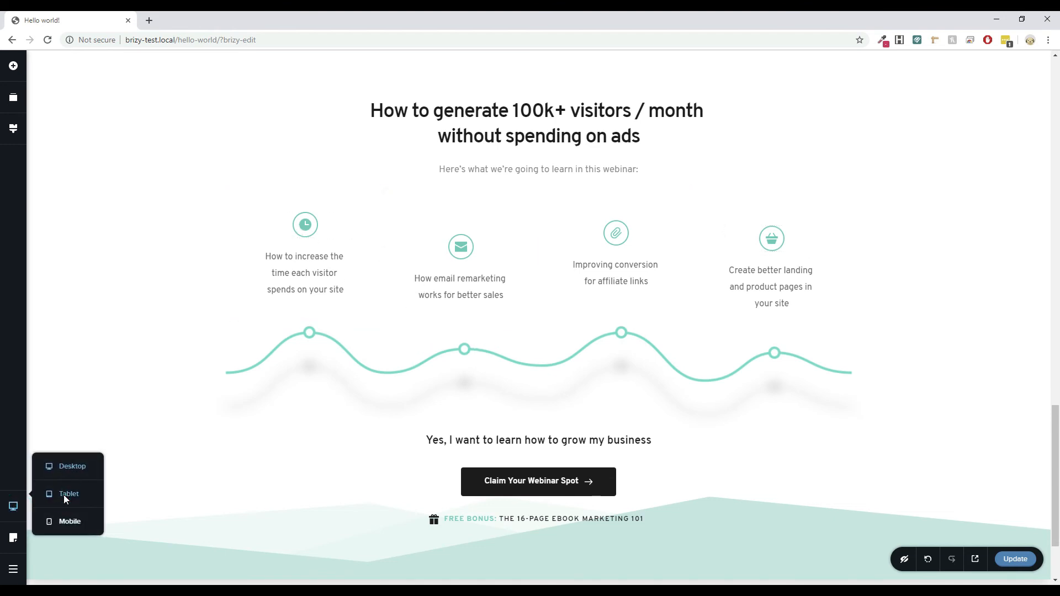
click(64, 494)
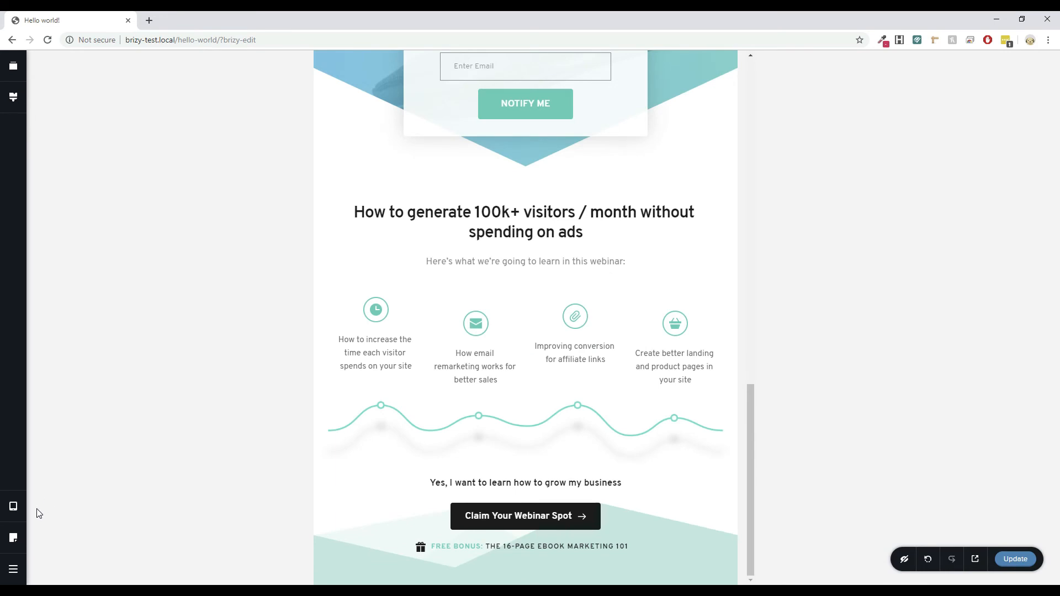
click(10, 509)
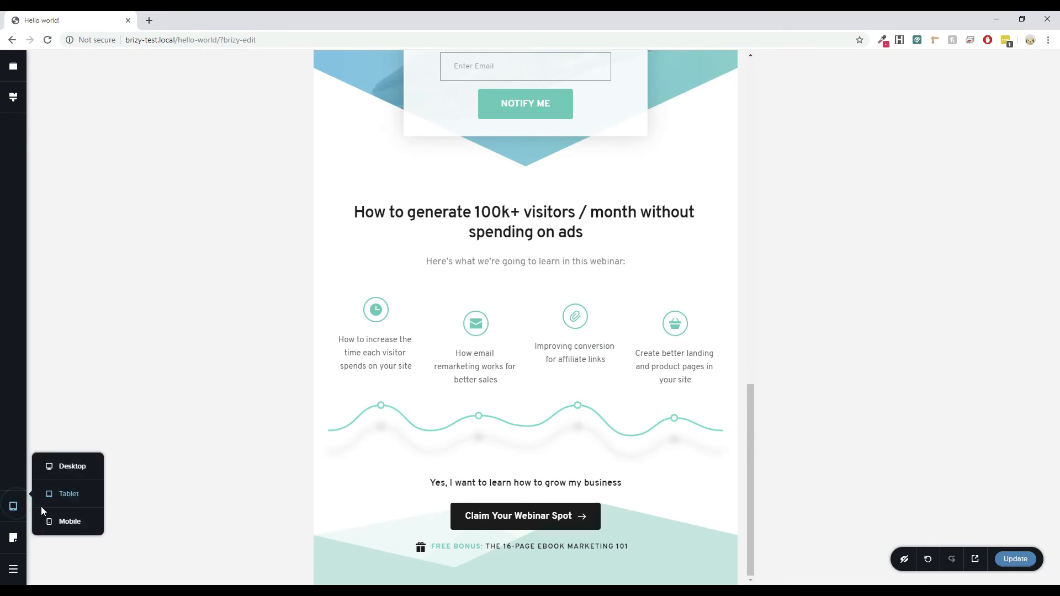
click(67, 525)
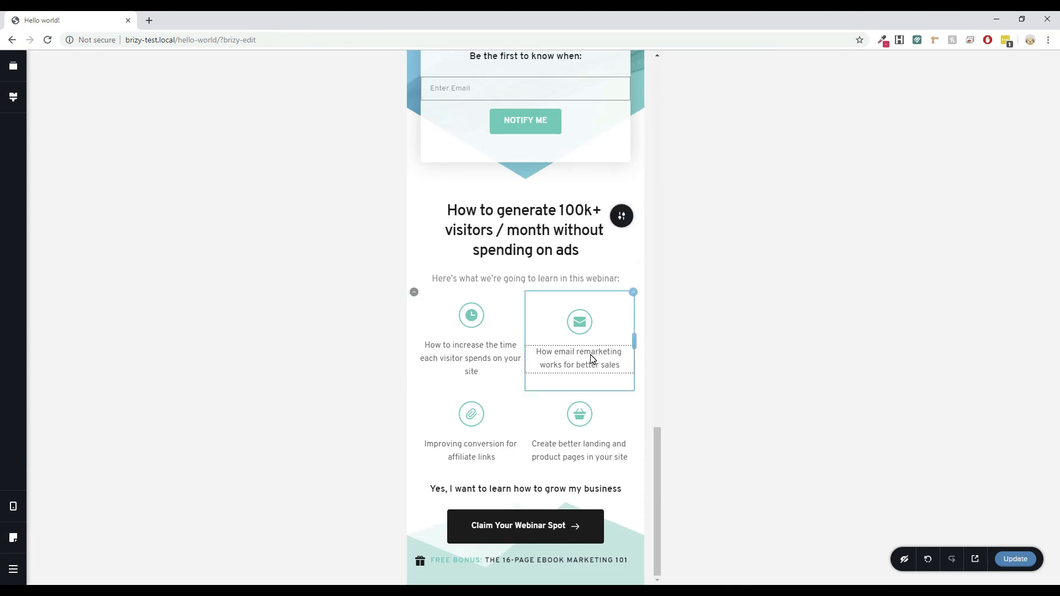
scroll(508, 437, up, 2)
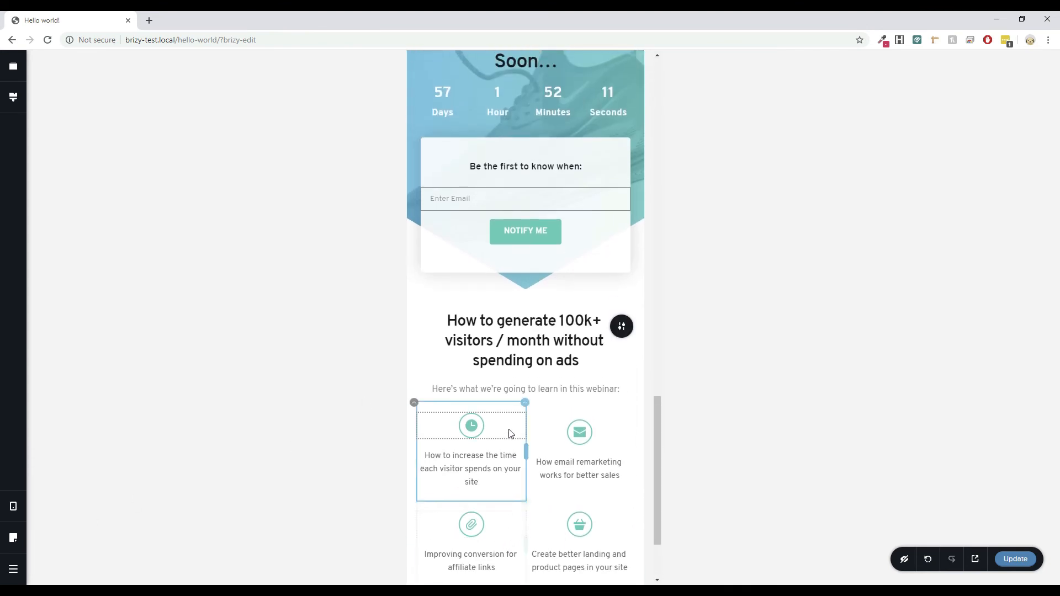
Check the webinar block's lower part in the small-screen preview, and return to Desktop view to review the webinar and countdown blocks.
scroll(509, 436, down, 2)
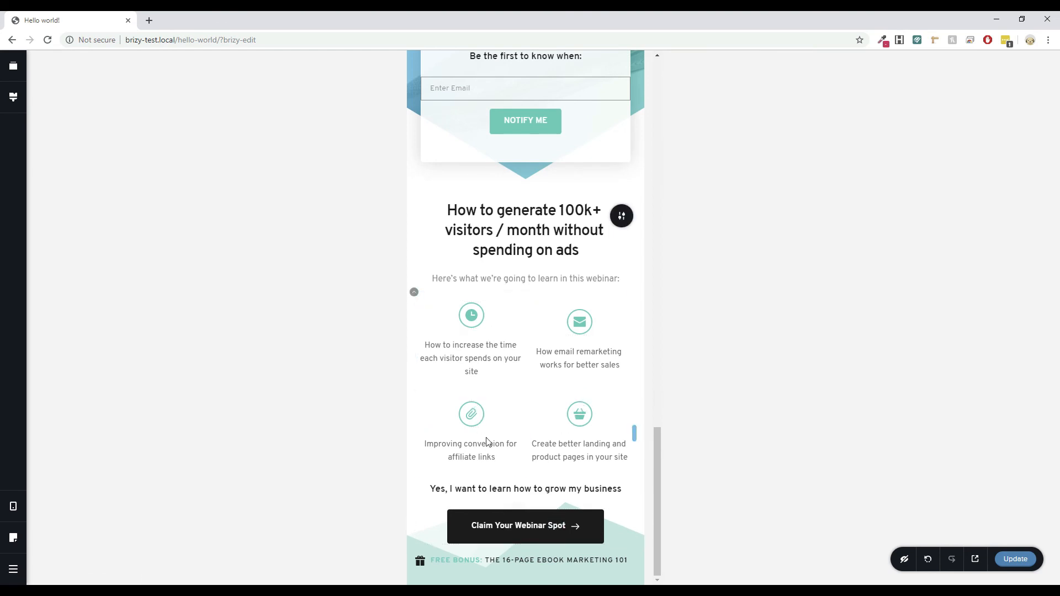
click(11, 508)
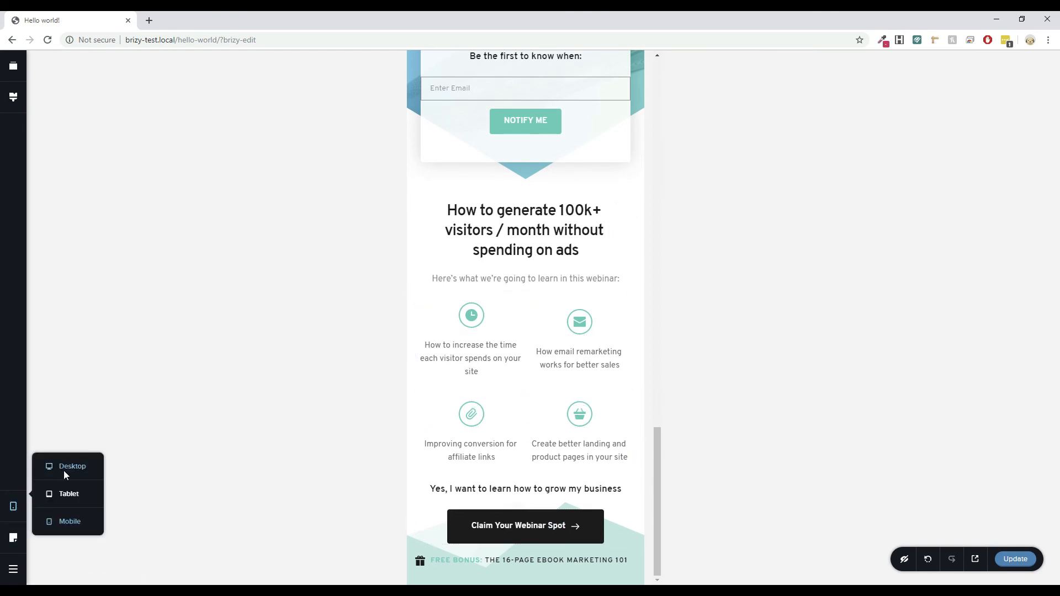
click(64, 473)
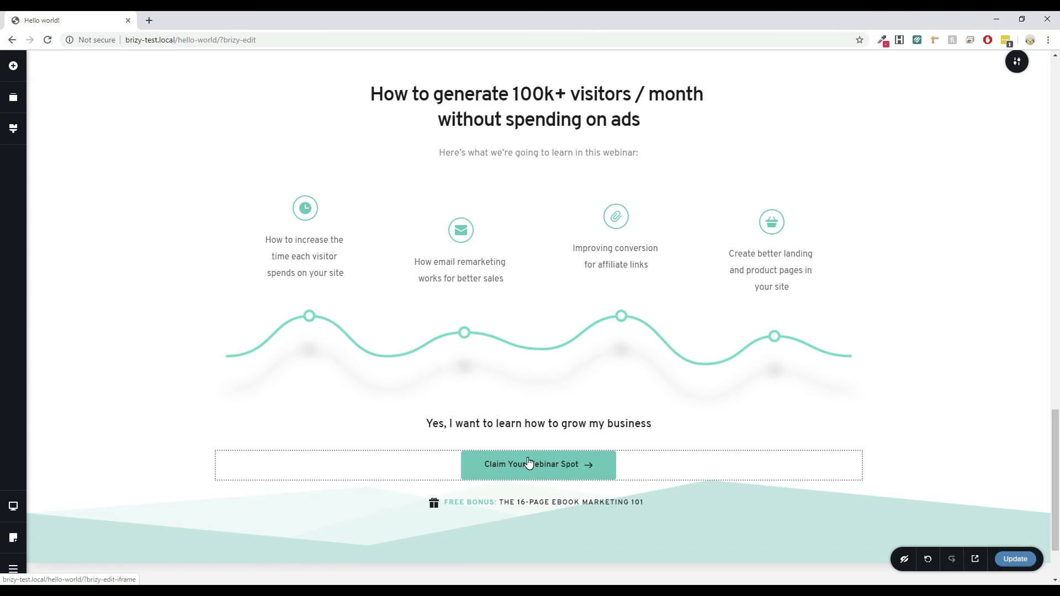
scroll(529, 463, up, 10)
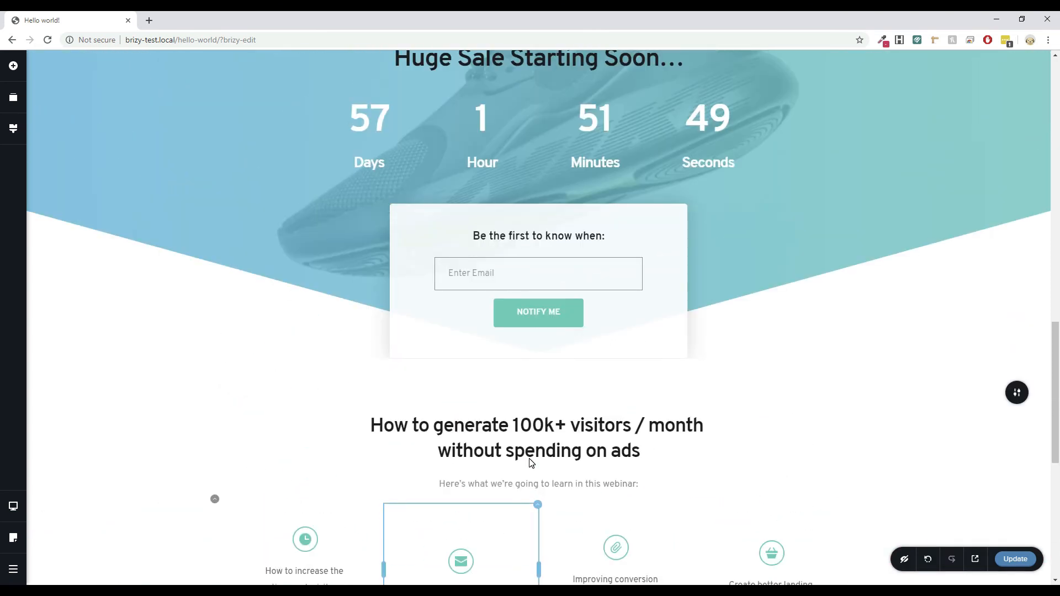
scroll(530, 466, down, 1)
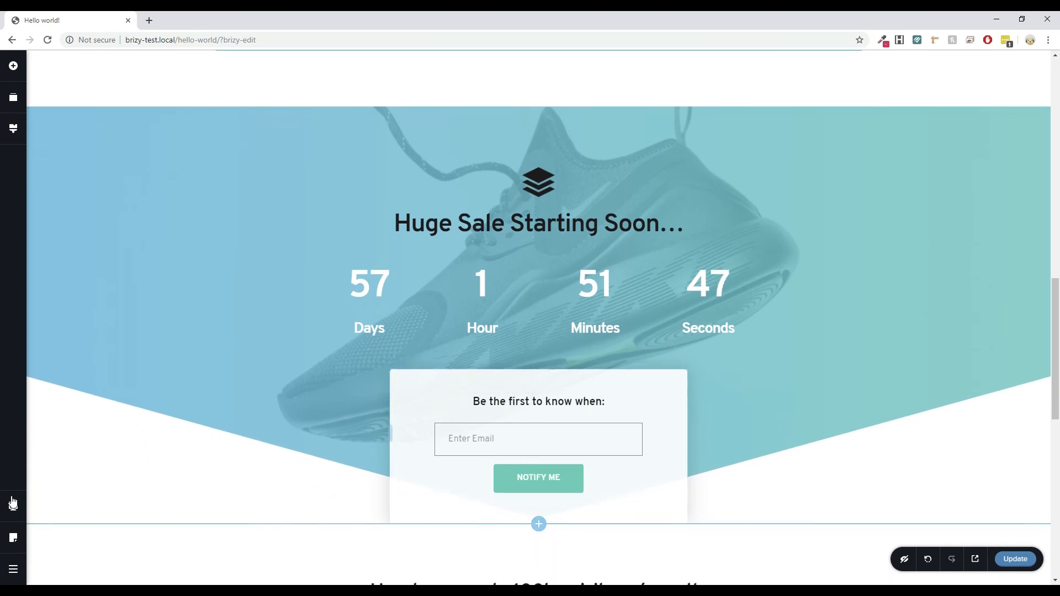
Preview the page in Mobile view, checking the layout of the countdown, webinar, hero and table blocks.
mouse_move(11, 507)
click(66, 523)
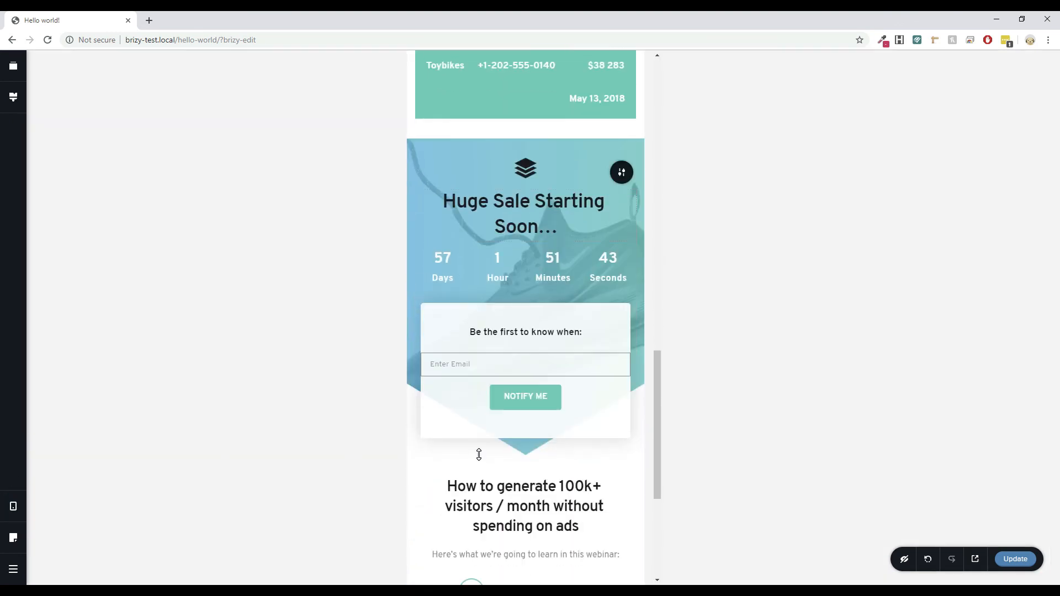
scroll(479, 459, down, 5)
scroll(485, 463, up, 2)
scroll(490, 462, up, 4)
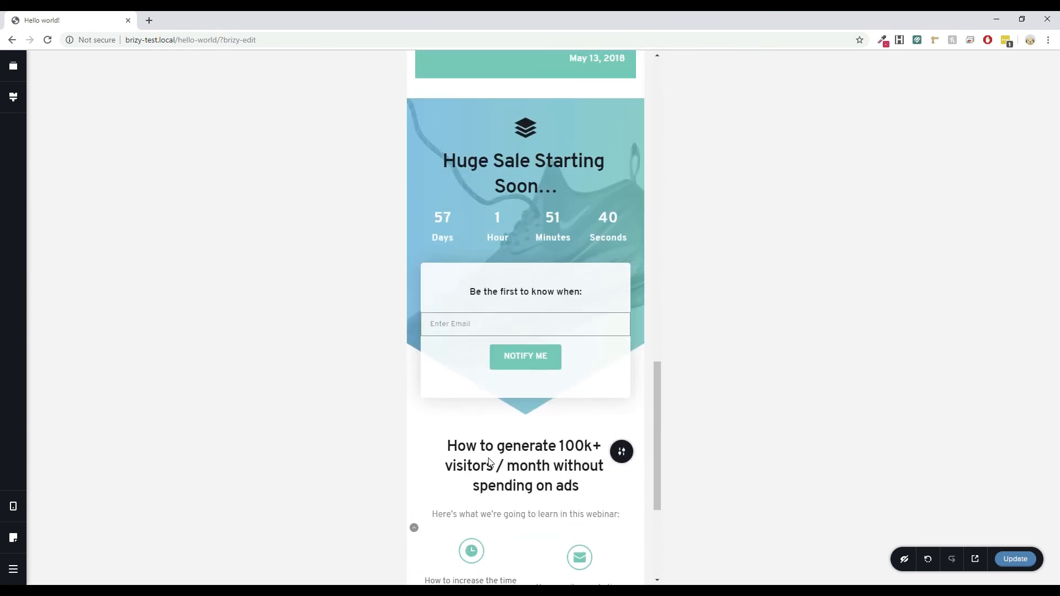
scroll(475, 453, up, 2)
scroll(474, 452, up, 10)
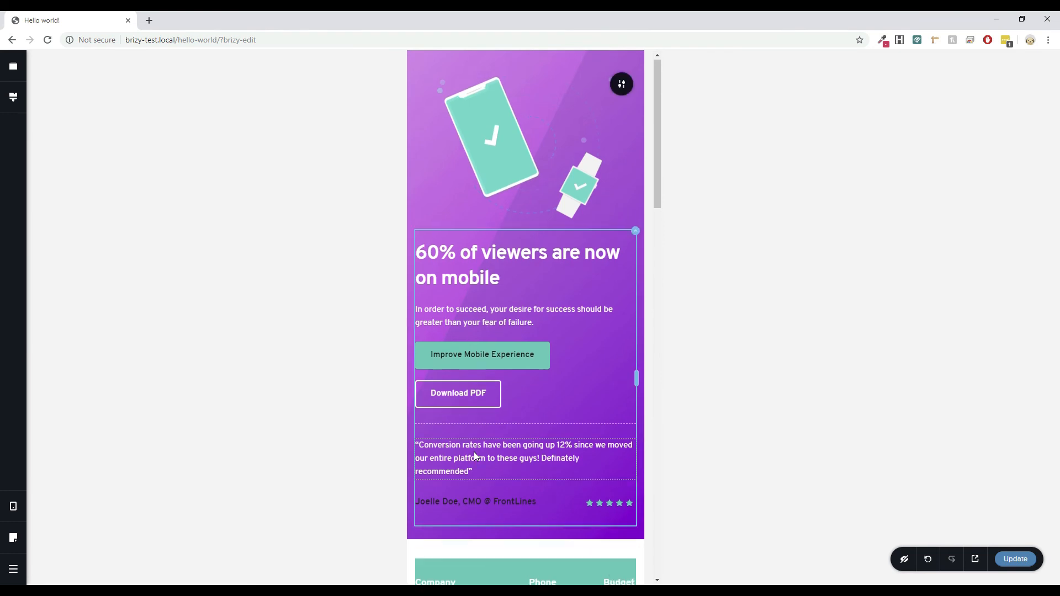
scroll(474, 451, down, 9)
scroll(474, 452, down, 13)
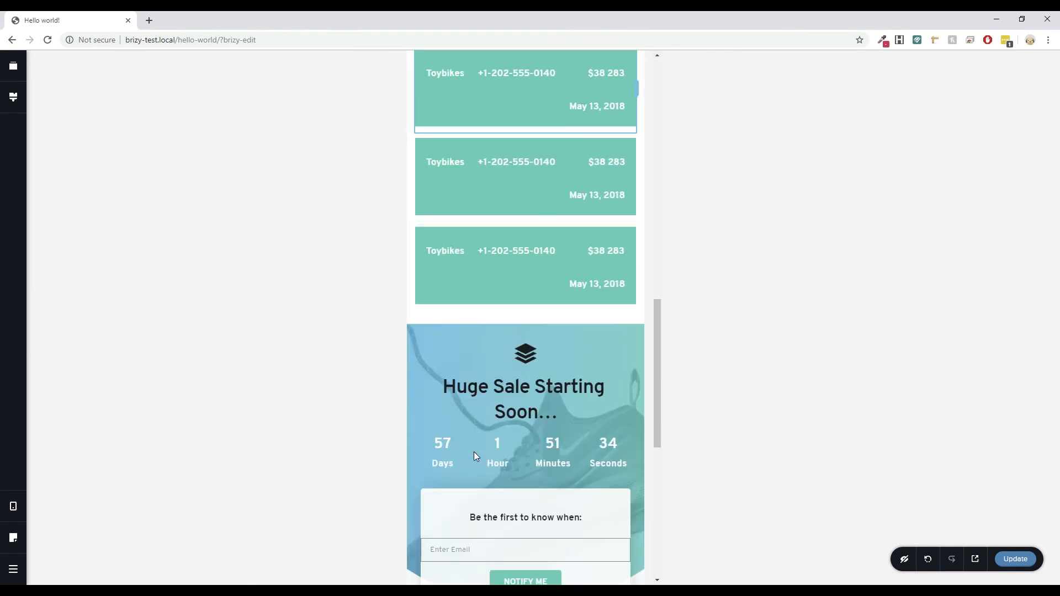
Switch the page back to Desktop view and review the countdown, table and "60% of viewers are now on mobile" blocks.
click(13, 507)
click(65, 466)
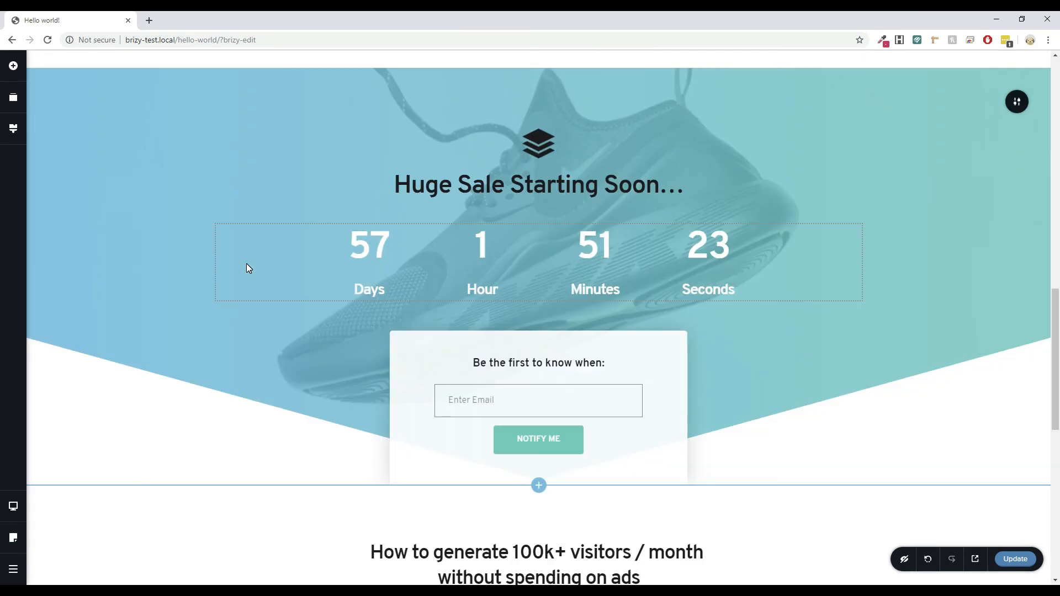
scroll(247, 264, up, 8)
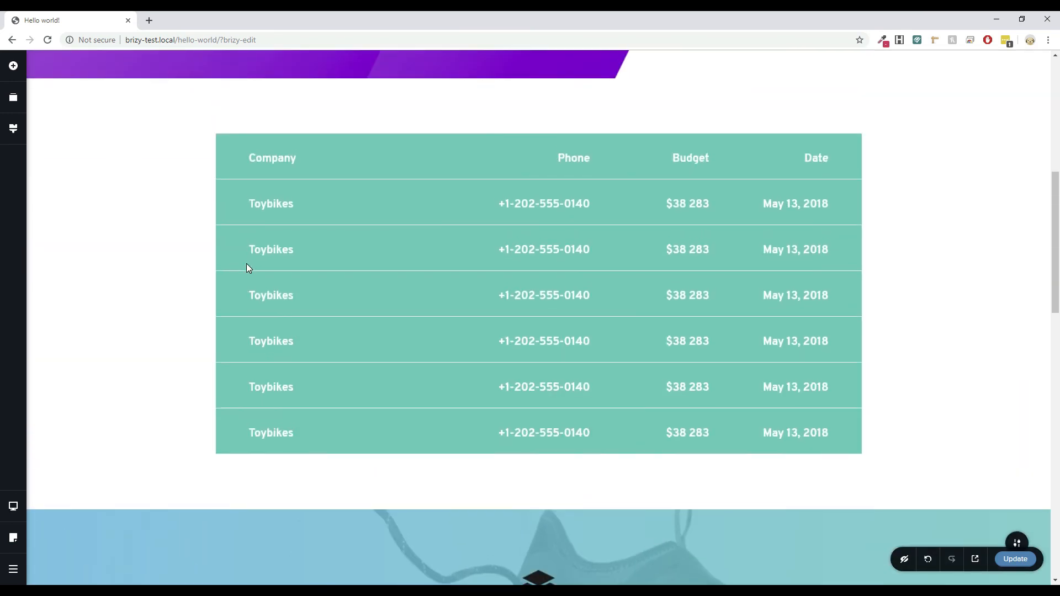
scroll(246, 265, up, 8)
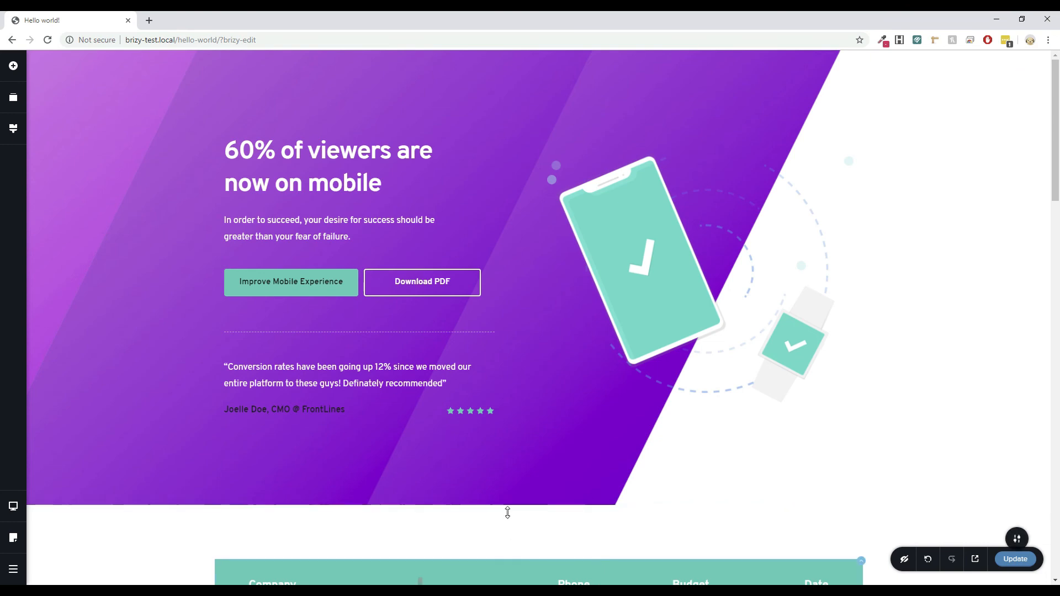
Open the block library for a new block below the webinar block and browse the light Kit #2 designs across all categories.
scroll(508, 512, down, 20)
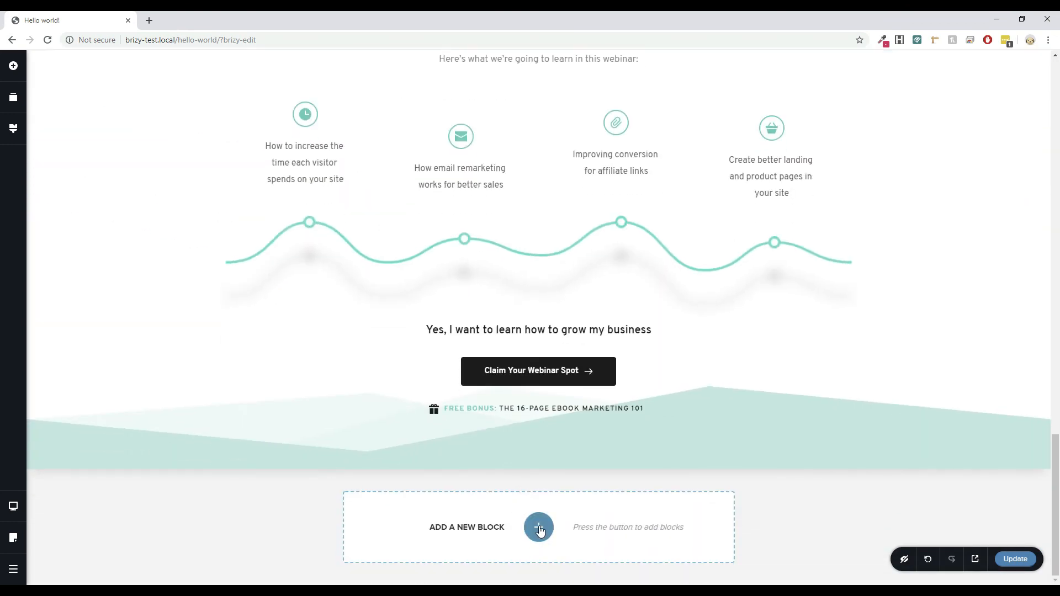
click(539, 528)
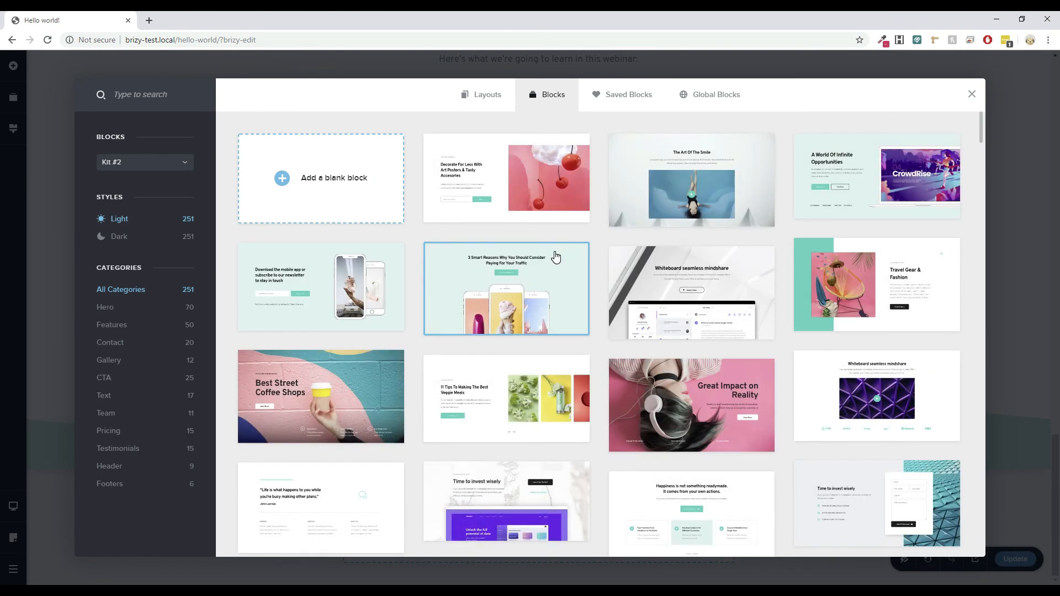
scroll(555, 257, down, 8)
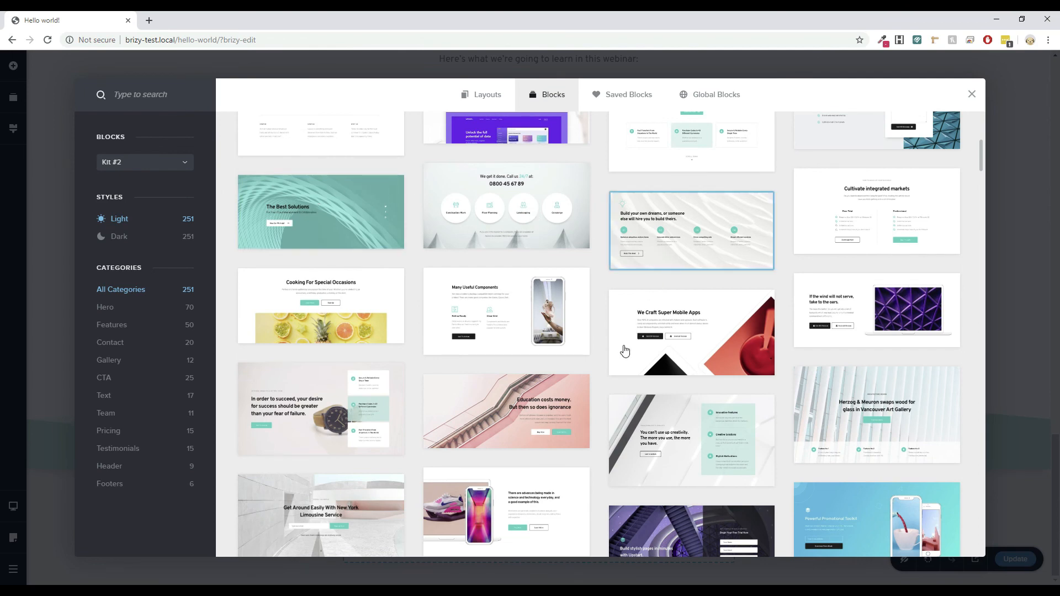
scroll(619, 353, down, 5)
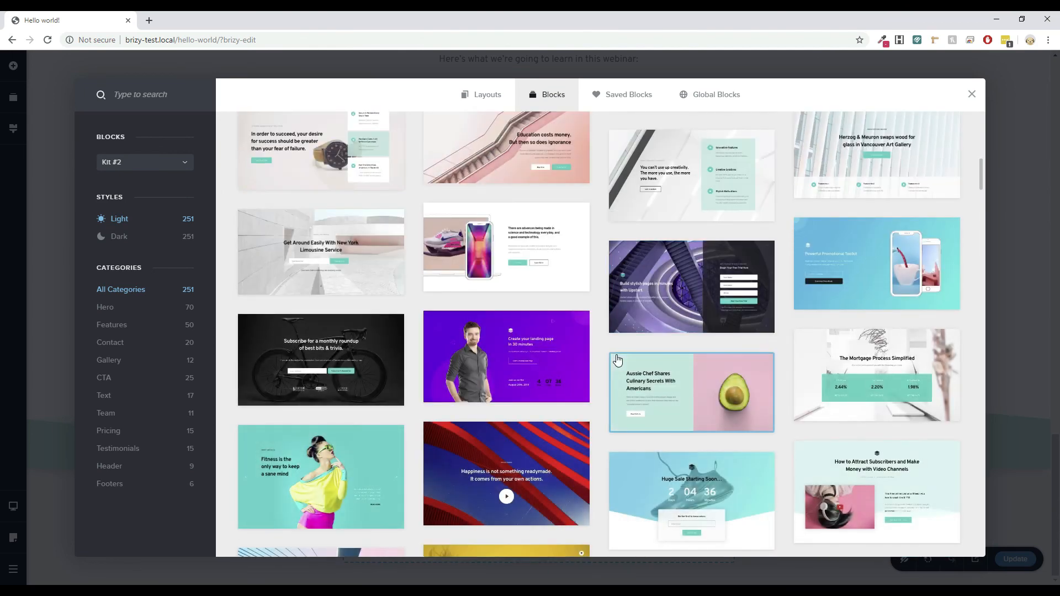